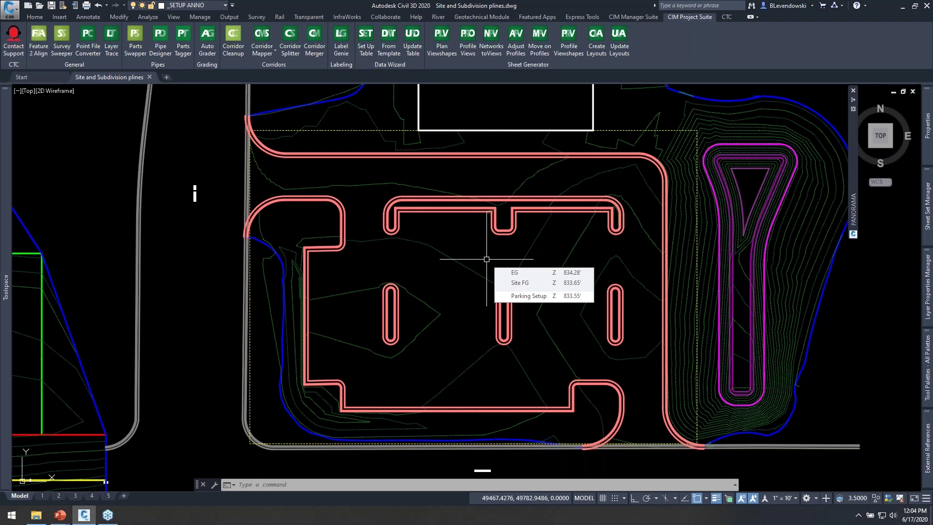
# Step: Examine the parking lot's curb lines and islands together with the Site FG surface contours around them
pyautogui.moveTo(506, 245); pyautogui.dragTo(427, 265, button='middle')
pyautogui.scroll(2, 352, 227)
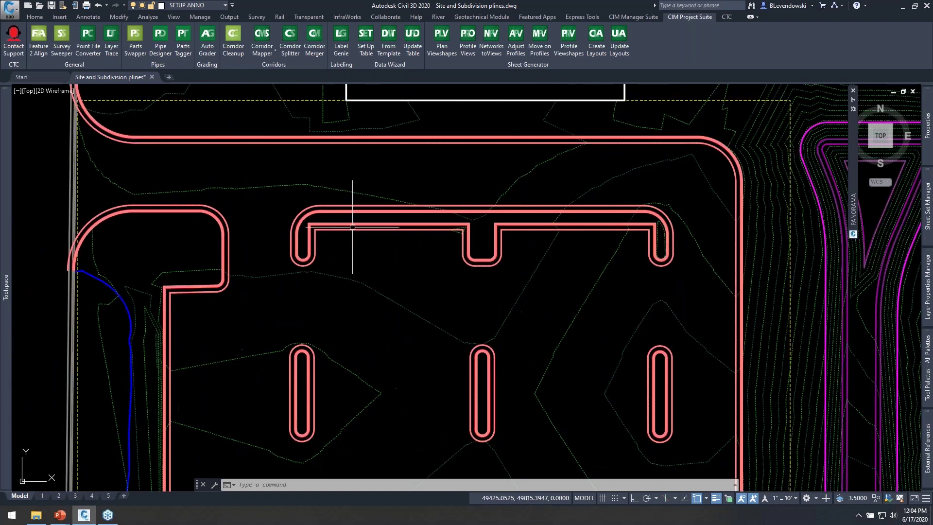
pyautogui.moveTo(334, 206); pyautogui.dragTo(327, 217, button='middle')
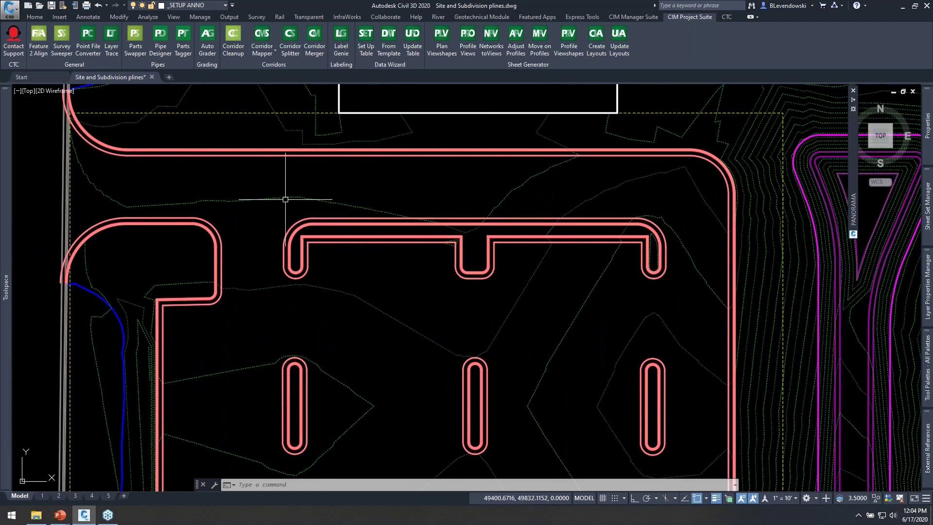
pyautogui.click(286, 199)
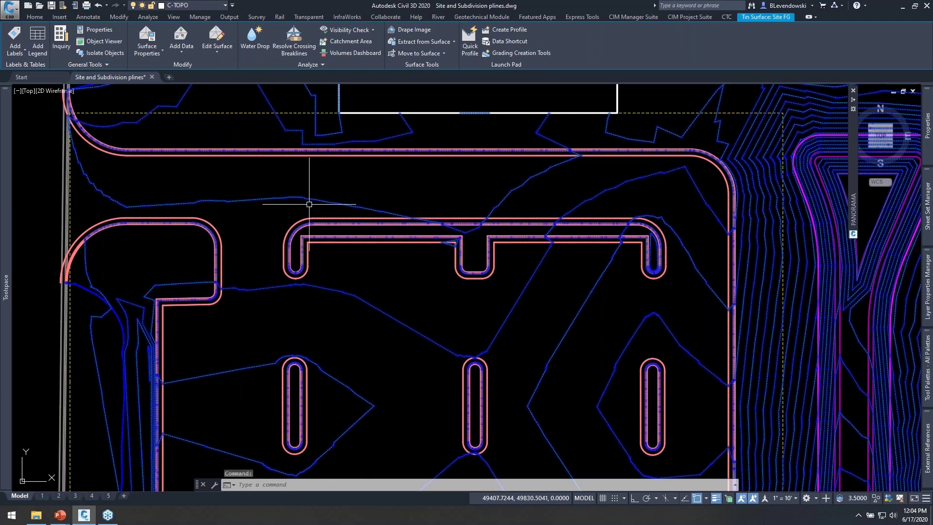
pyautogui.press('Escape')
pyautogui.press('Escape')
pyautogui.press('Escape')
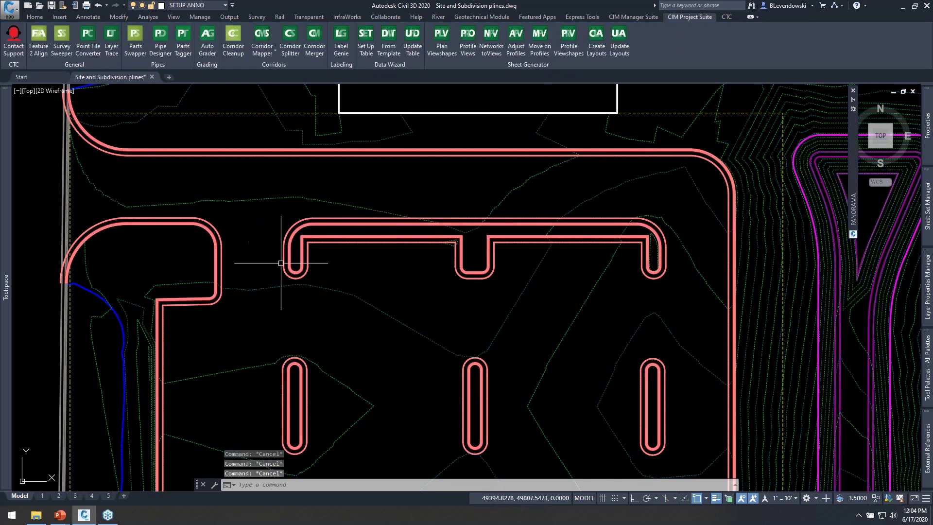
pyautogui.scroll(2, 311, 226)
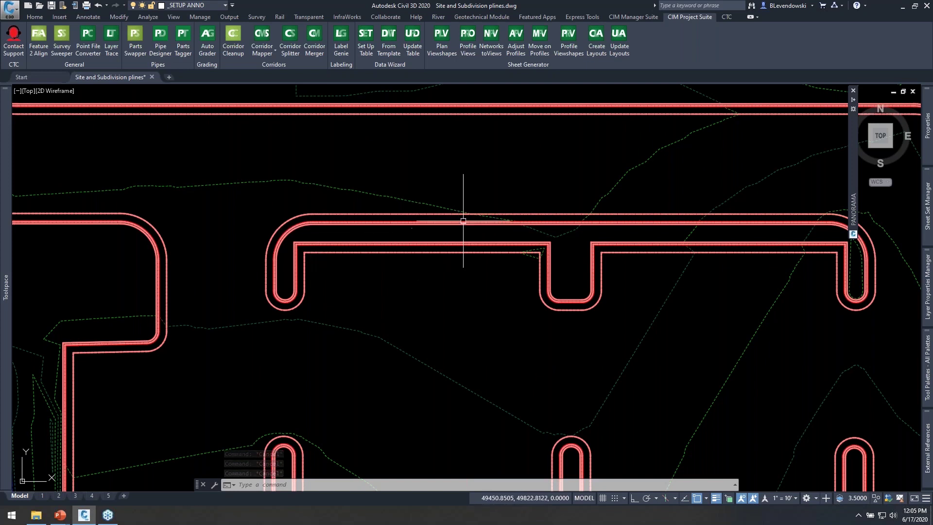
pyautogui.scroll(-2, 463, 221)
pyautogui.moveTo(456, 187); pyautogui.dragTo(452, 208, button='middle')
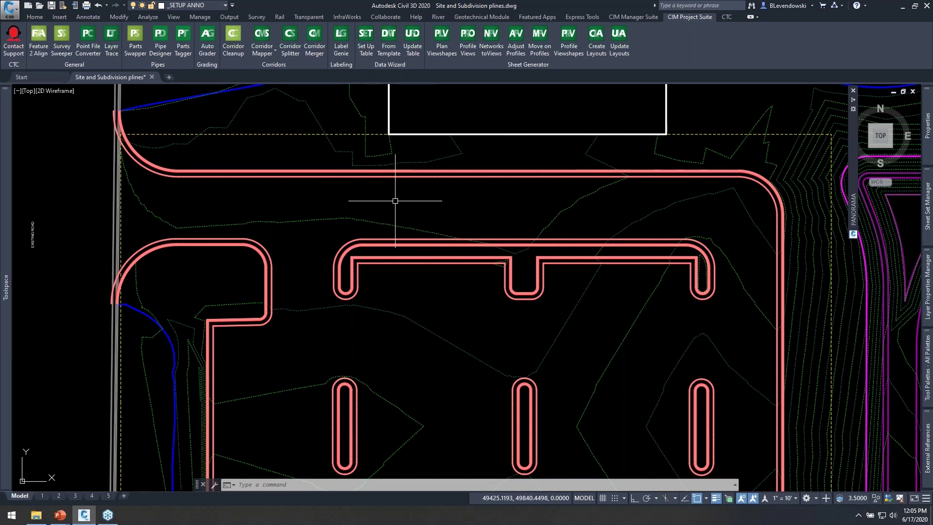
pyautogui.moveTo(395, 201)
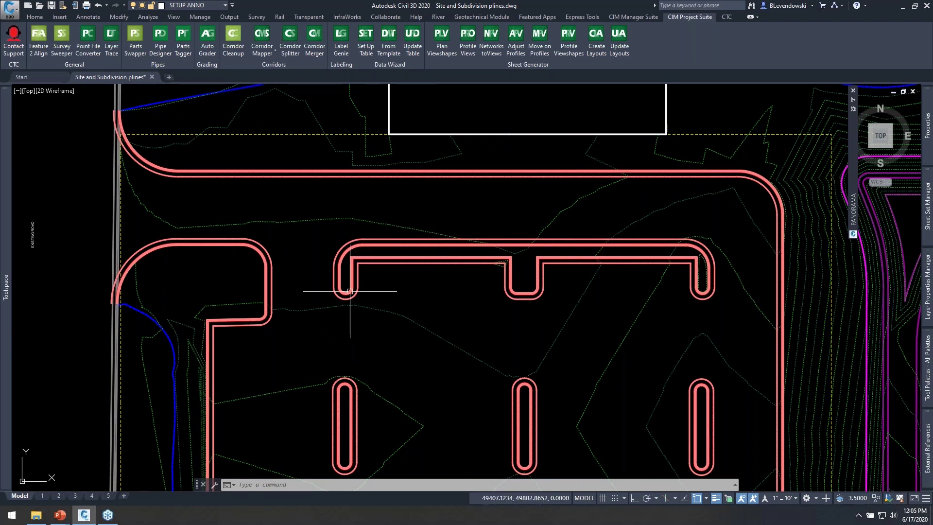
# Step: Add a spot elevation label to the Site FG surface where the north curb's entrance curve meets its straight run
pyautogui.scroll(2, 346, 294)
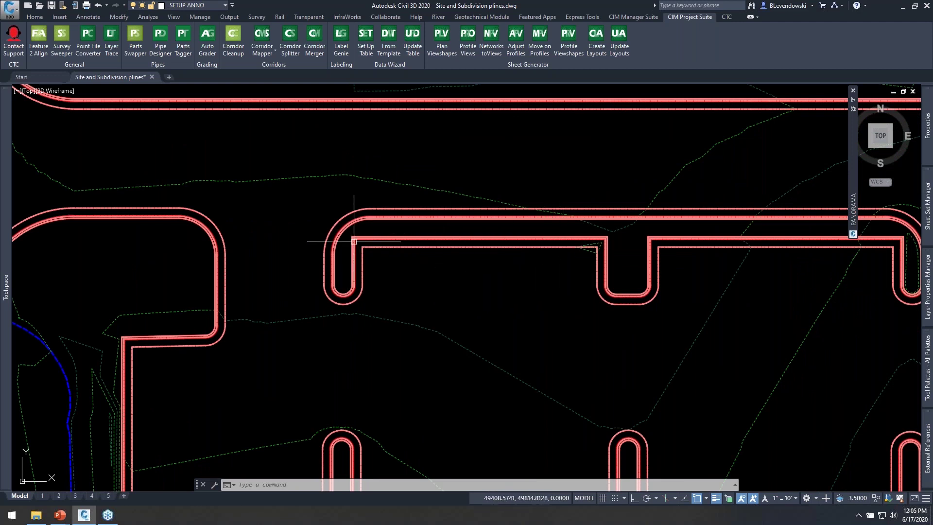
pyautogui.moveTo(302, 150); pyautogui.dragTo(384, 209, button='middle')
pyautogui.click(373, 236)
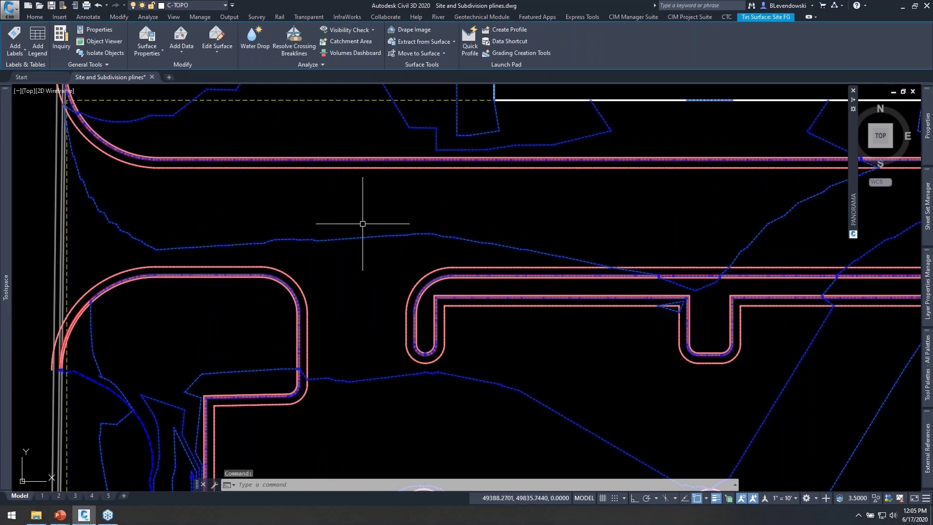
pyautogui.click(18, 53)
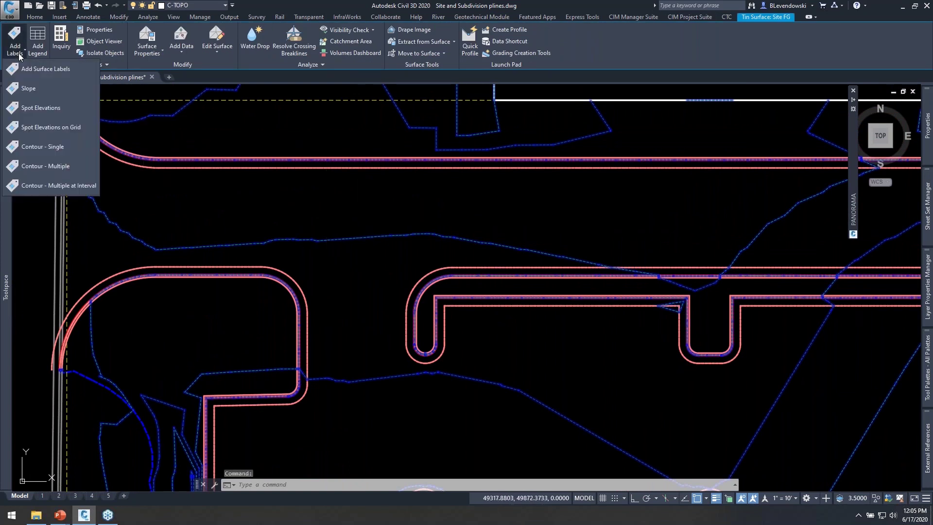
pyautogui.click(39, 105)
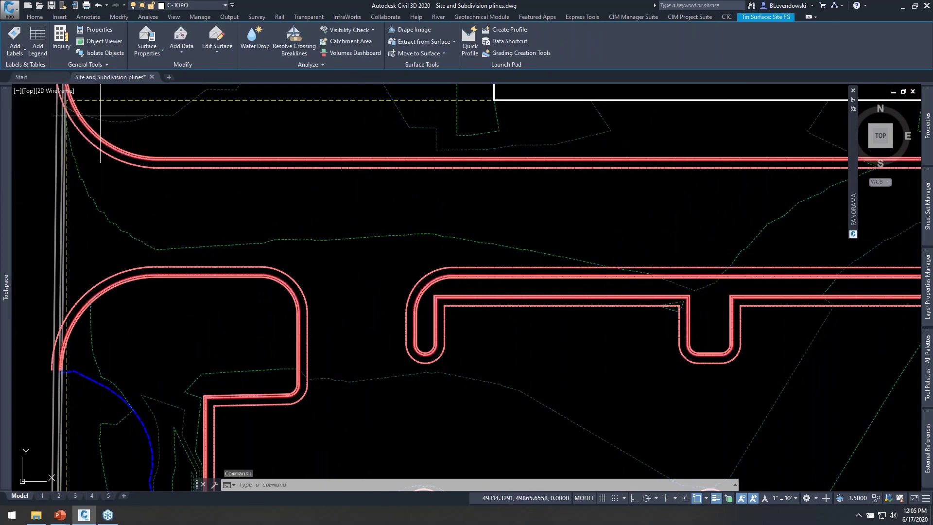
pyautogui.scroll(5, 153, 168)
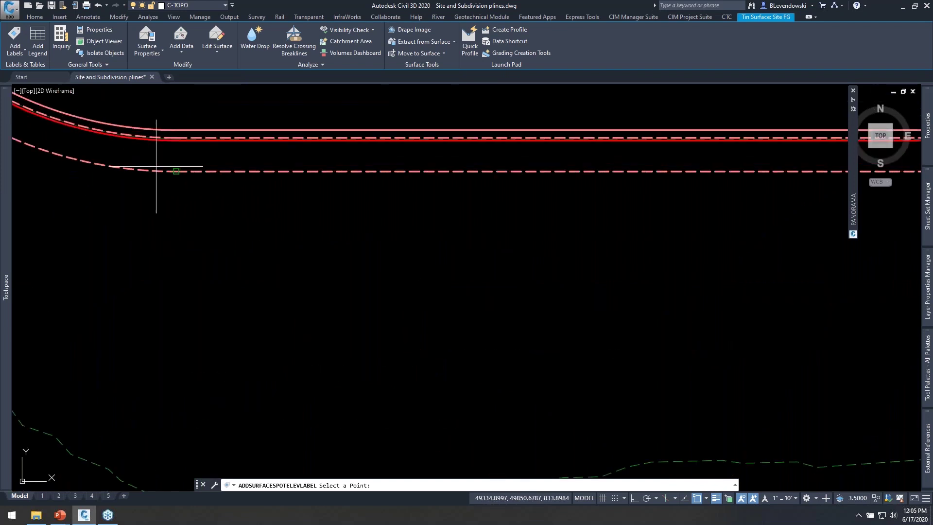
pyautogui.click(176, 140)
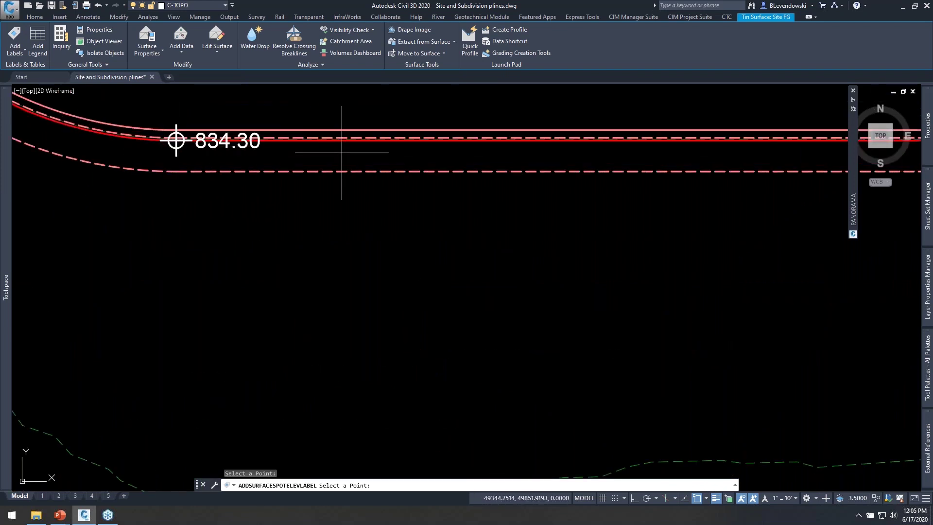
# Step: Add another Site FG spot elevation label farther east along the north curb and finish labeling
pyautogui.scroll(-4, 446, 146)
pyautogui.scroll(3, 529, 167)
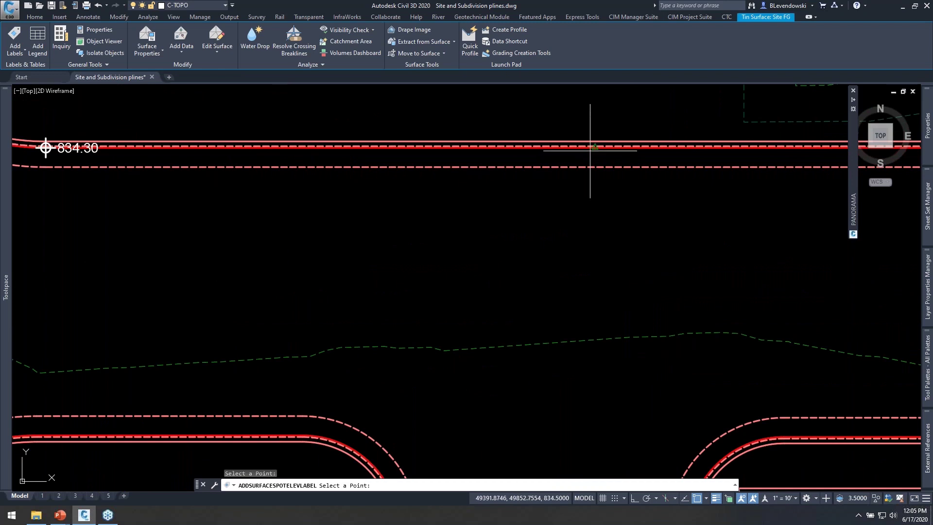
pyautogui.click(593, 149)
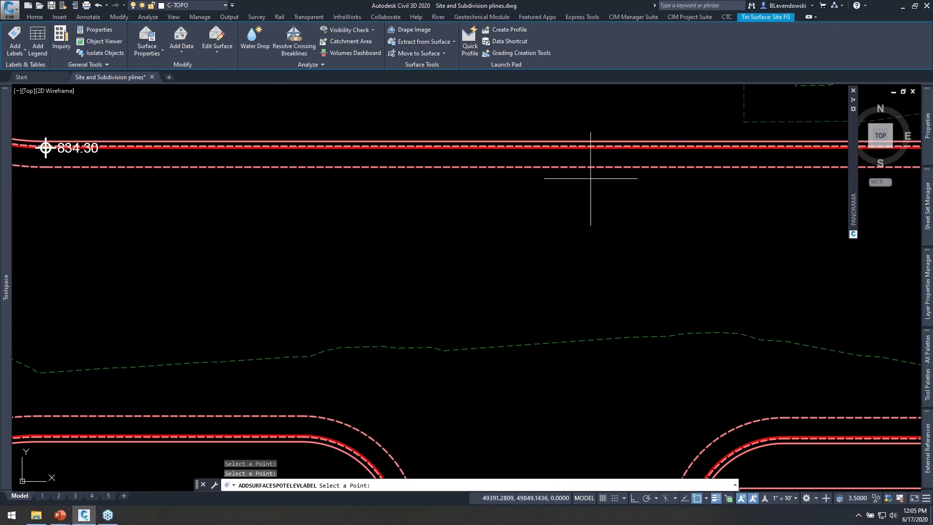
pyautogui.click(598, 153)
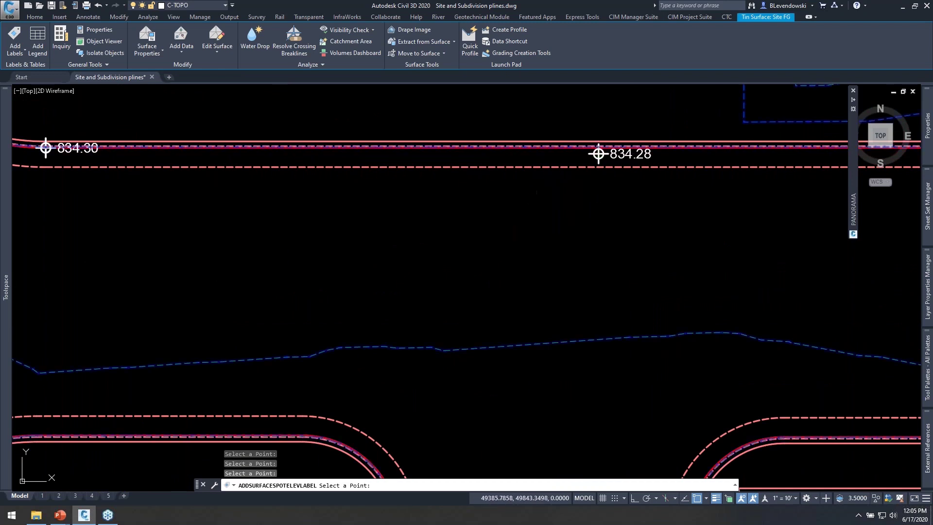
pyautogui.press('Escape')
pyautogui.press('Escape')
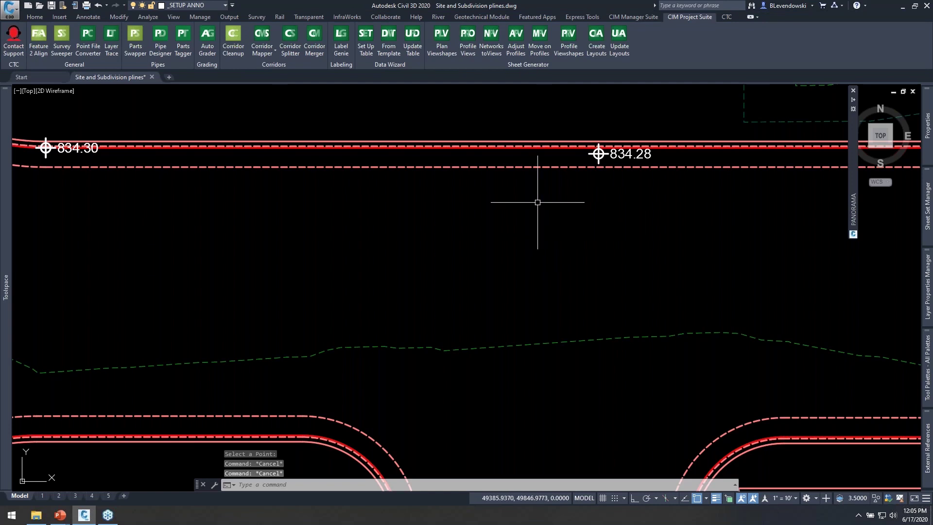
# Step: Erase the two spot elevation labels along the north curb
pyautogui.scroll(-2, 537, 203)
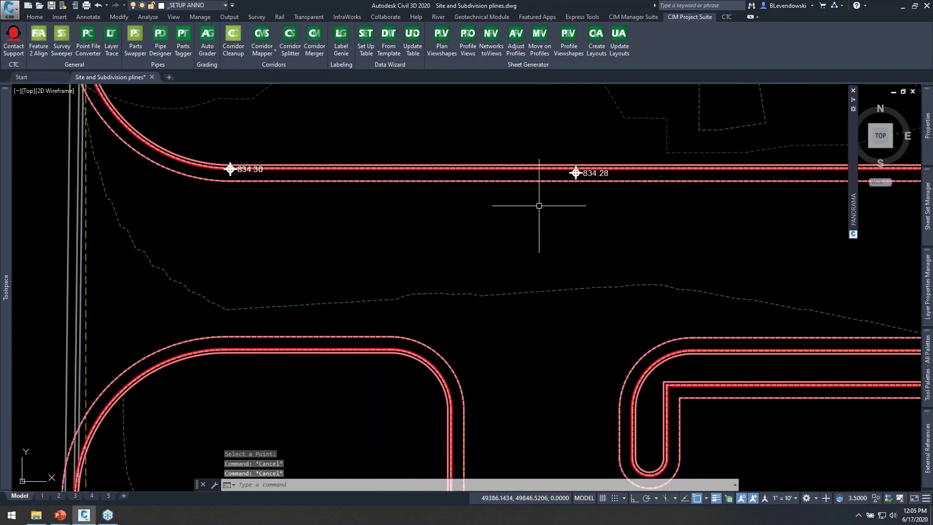
pyautogui.click(195, 129)
pyautogui.click(634, 213)
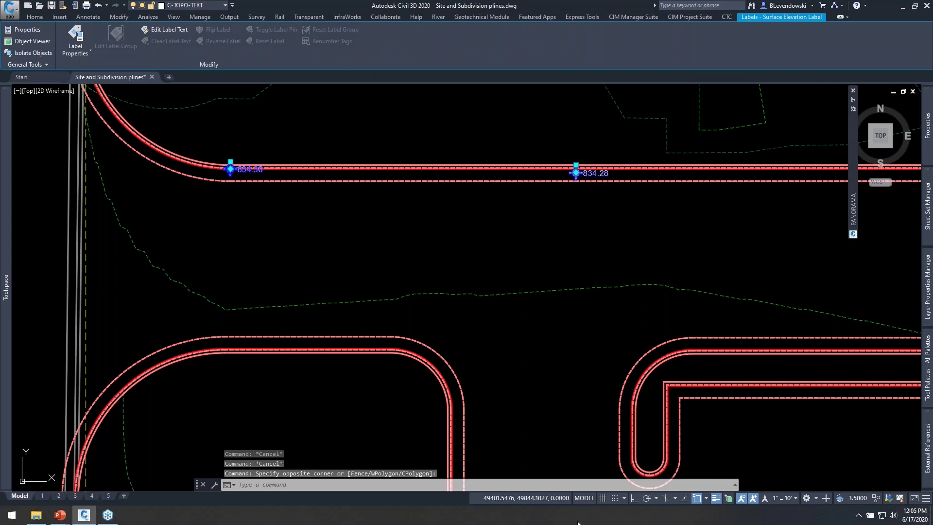
pyautogui.moveTo(588, 249)
pyautogui.mouseDown(button='middle')
pyautogui.moveTo(545, 248)
pyautogui.moveTo(489, 280)
pyautogui.mouseUp(button='middle')
pyautogui.write('e')
pyautogui.press('Return')
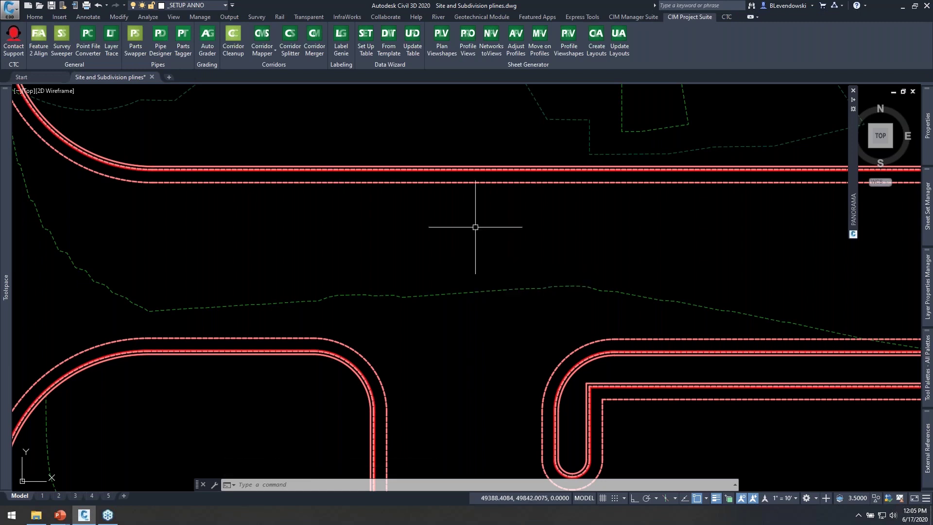
# Step: Move the Panorama palette clear of the north drive and check the surface elevations there
pyautogui.scroll(-2, 470, 204)
pyautogui.moveTo(597, 236); pyautogui.dragTo(519, 247, button='middle')
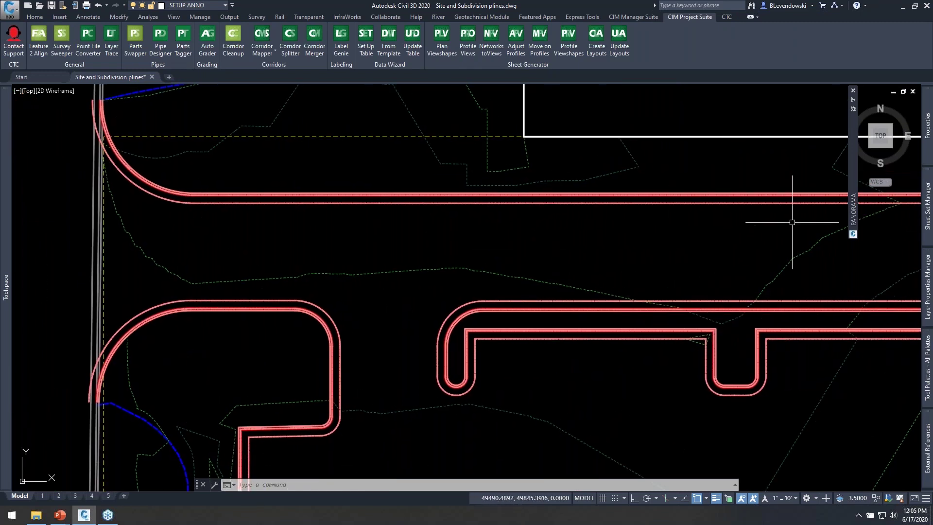
pyautogui.moveTo(856, 185); pyautogui.dragTo(918, 278)
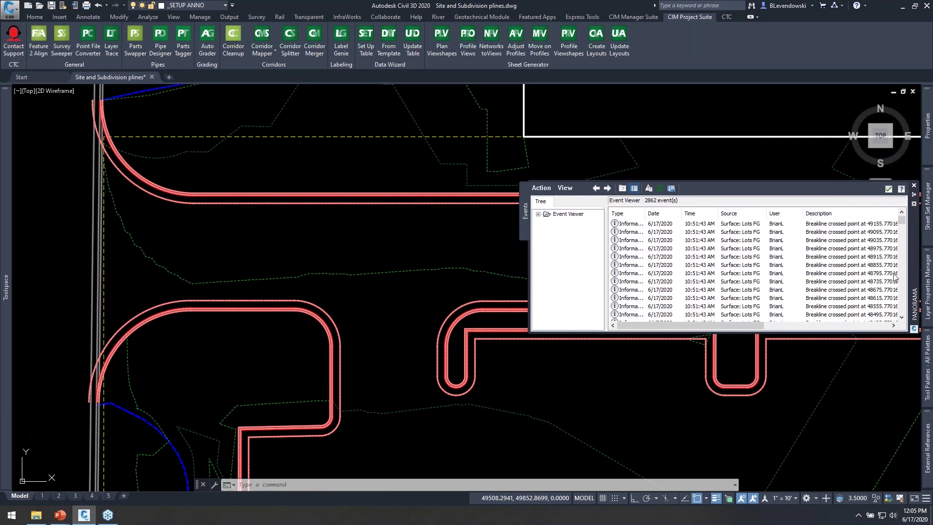
pyautogui.moveTo(414, 245); pyautogui.dragTo(340, 249, button='middle')
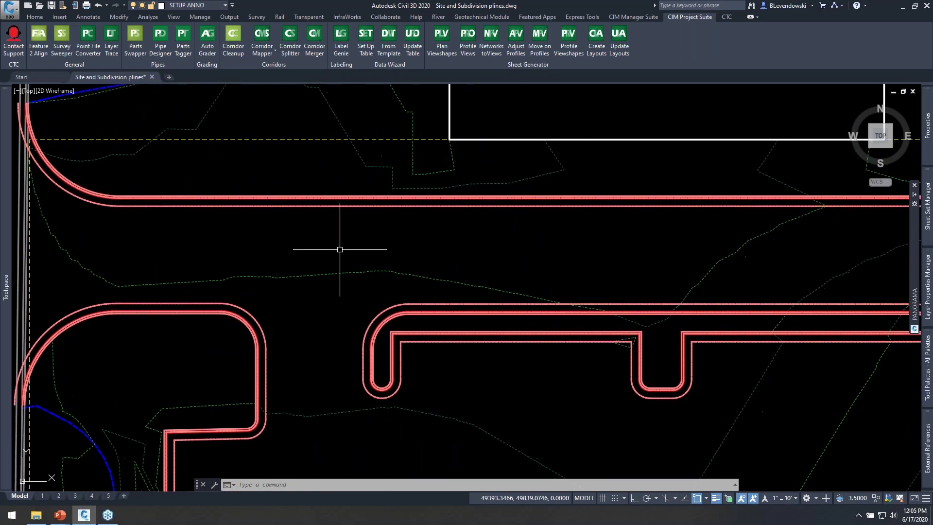
pyautogui.moveTo(340, 249)
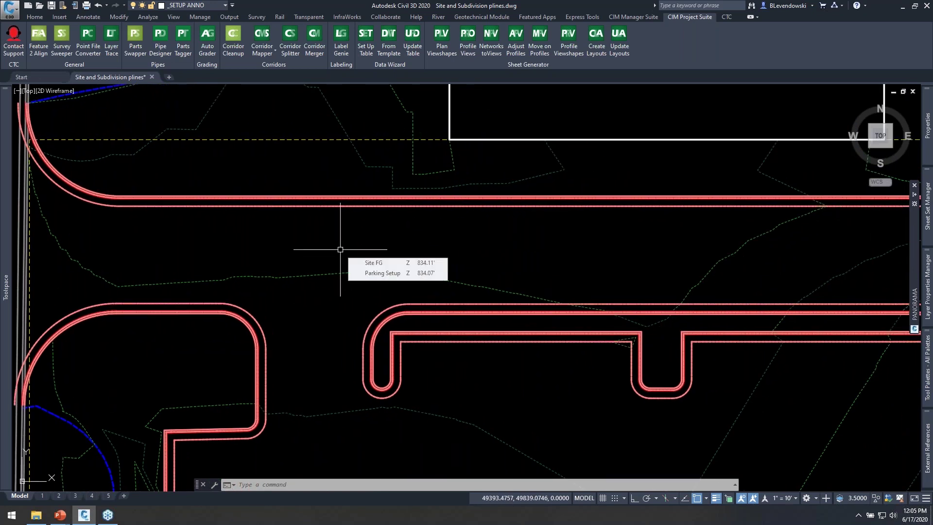
# Step: Review the label type and anchor object choices in Label Genie for the current drawing, and close it
pyautogui.click(343, 46)
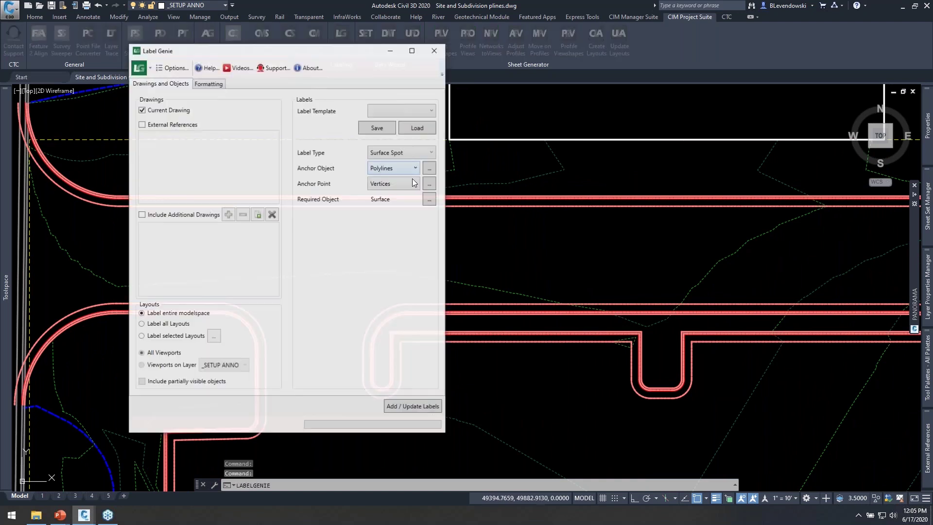
pyautogui.moveTo(350, 51); pyautogui.dragTo(581, 89)
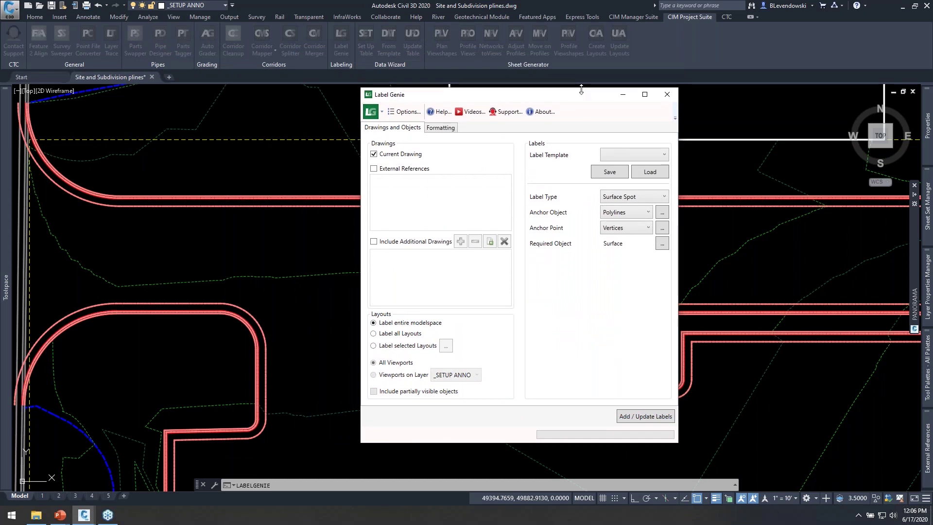
pyautogui.moveTo(578, 96)
pyautogui.mouseDown()
pyautogui.moveTo(552, 108)
pyautogui.moveTo(564, 98)
pyautogui.mouseUp()
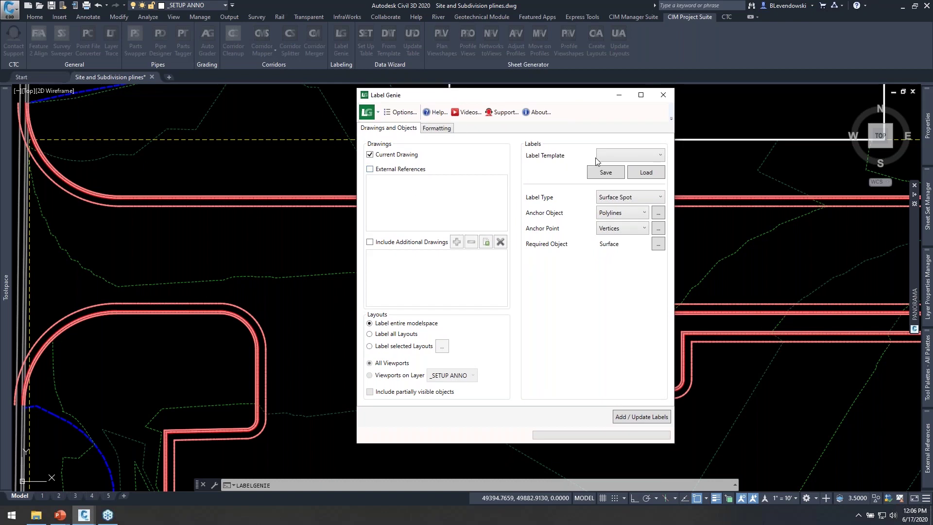
pyautogui.click(646, 201)
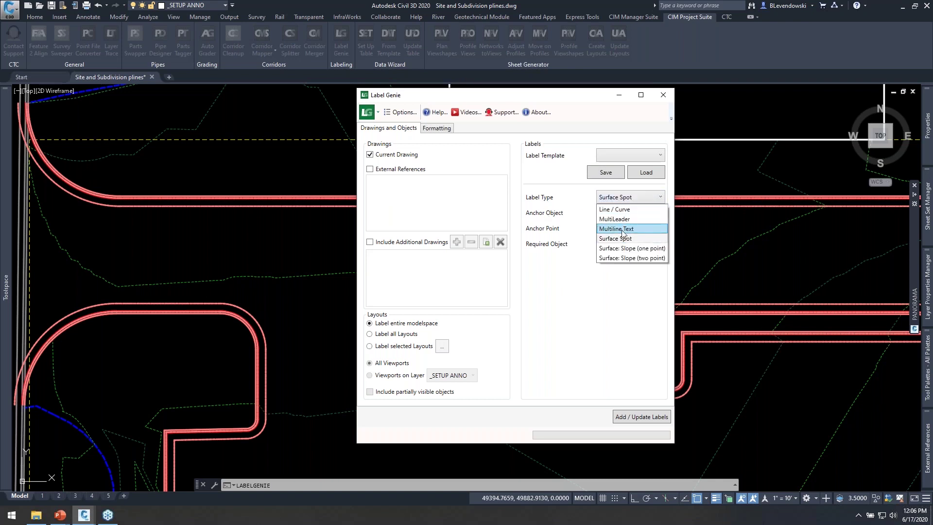
pyautogui.click(616, 244)
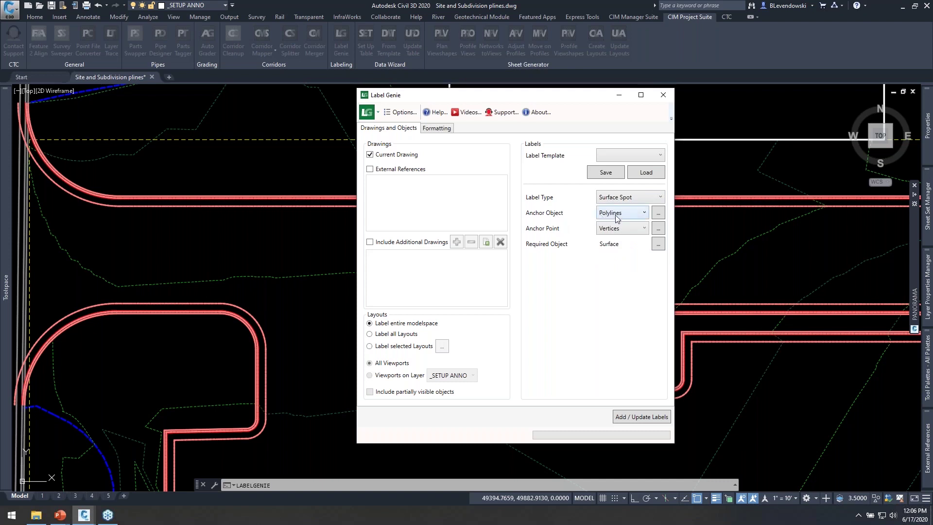
pyautogui.click(637, 217)
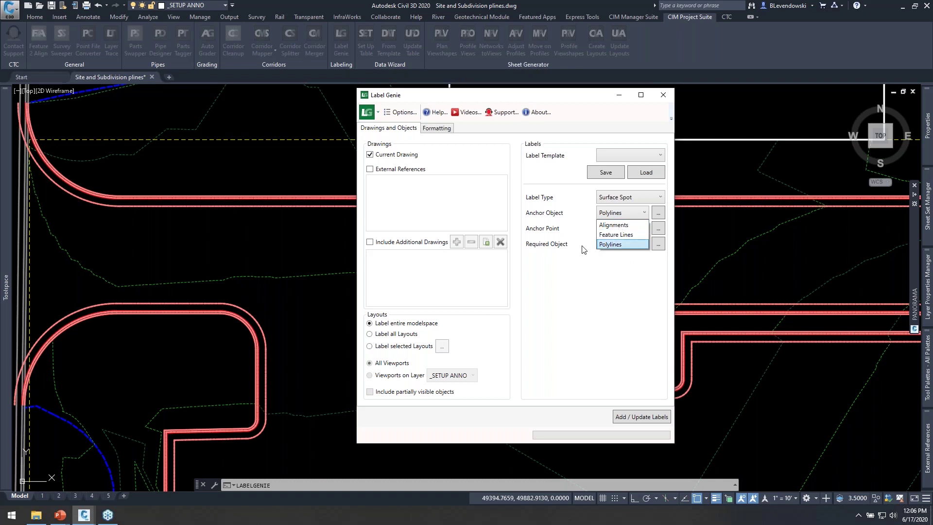
pyautogui.click(564, 222)
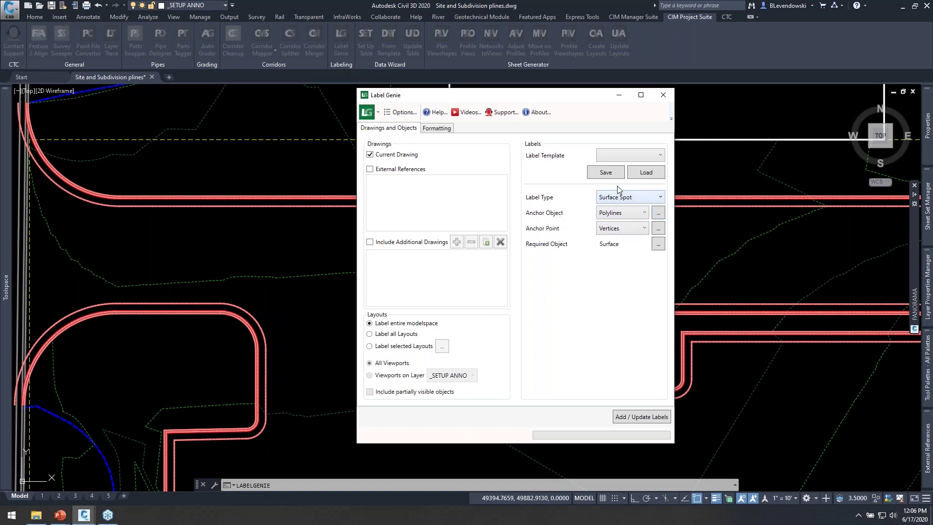
pyautogui.moveTo(554, 96); pyautogui.dragTo(706, 104)
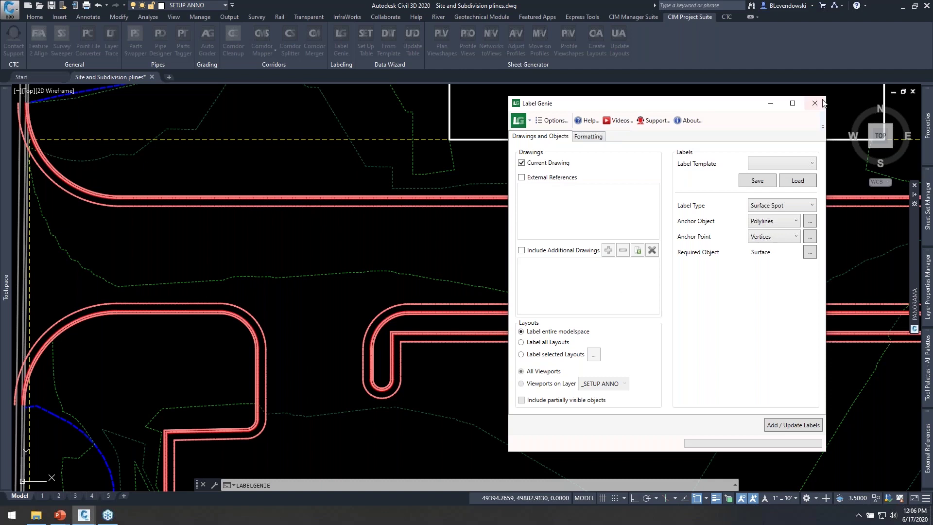
pyautogui.click(815, 103)
# Step: Select the back-of-curb polyline on the straight north curb to check its layer
pyautogui.scroll(5, 296, 183)
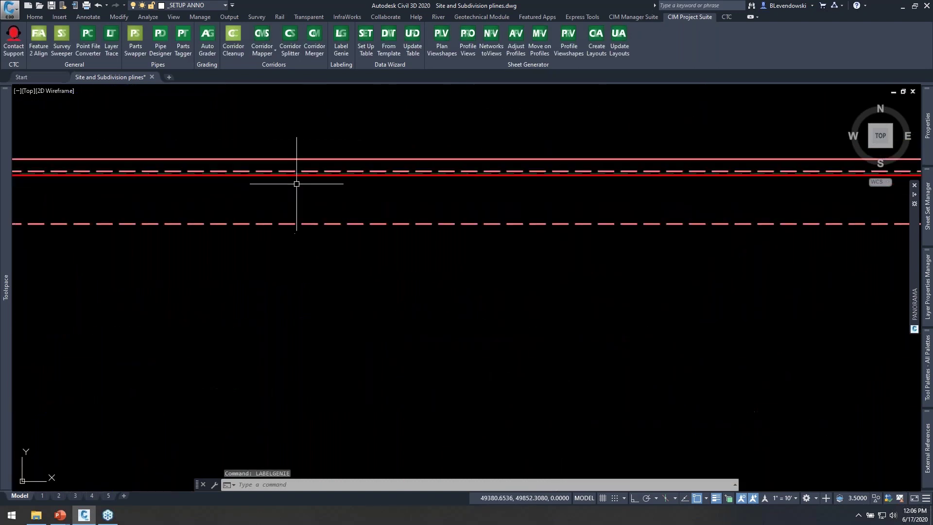
pyautogui.scroll(1, 310, 173)
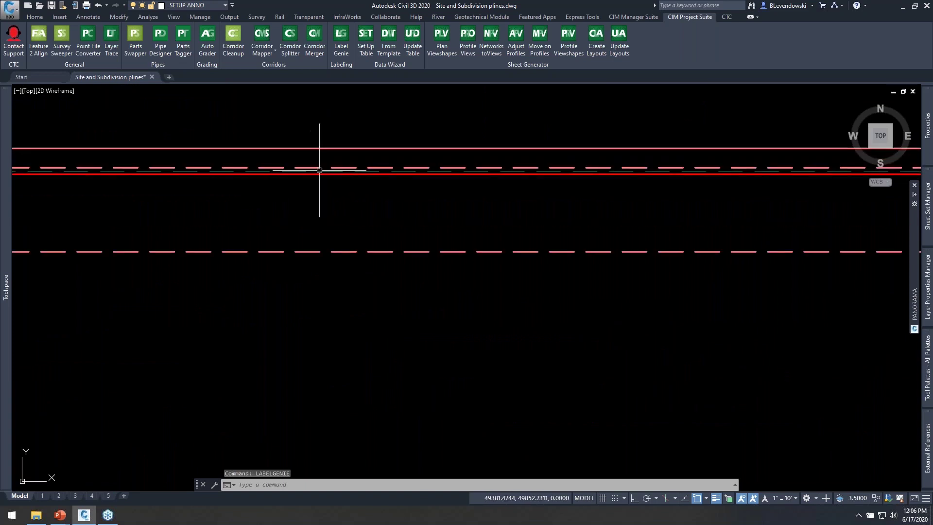
pyautogui.click(333, 148)
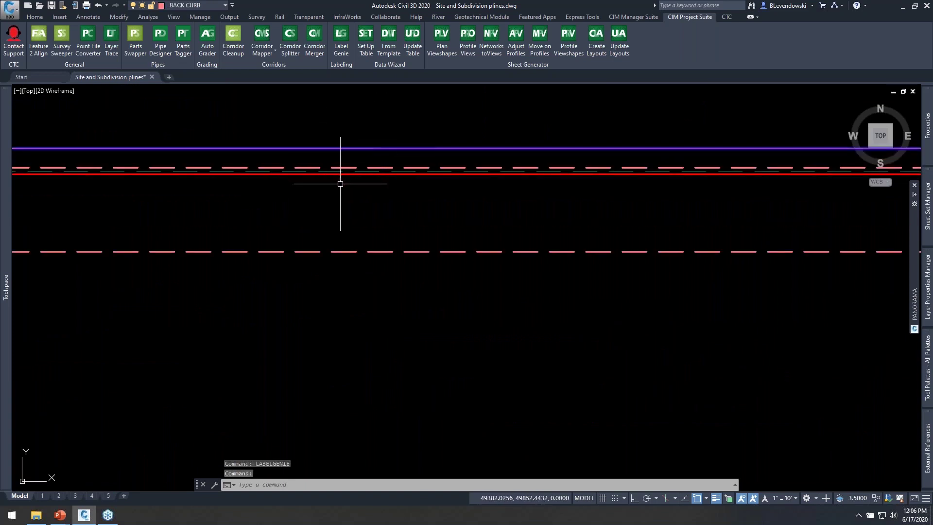
# Step: Reopen Label Genie and filter the anchor polylines to include only the _back curb layer
pyautogui.press('Escape')
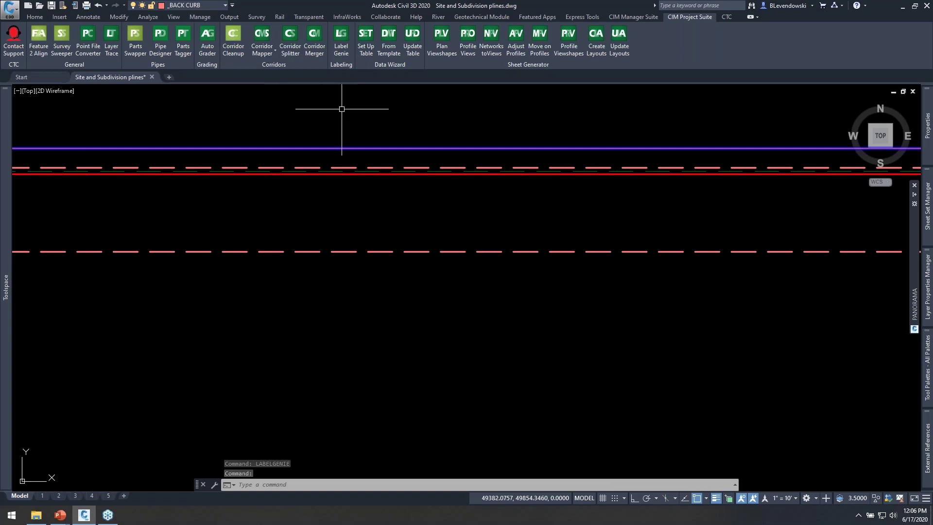
pyautogui.scroll(-1, 360, 158)
pyautogui.press('Escape')
pyautogui.scroll(-4, 406, 164)
pyautogui.moveTo(486, 158)
pyautogui.mouseDown(button='middle')
pyautogui.moveTo(390, 198)
pyautogui.moveTo(358, 169)
pyautogui.mouseUp(button='middle')
pyautogui.scroll(-3, 372, 180)
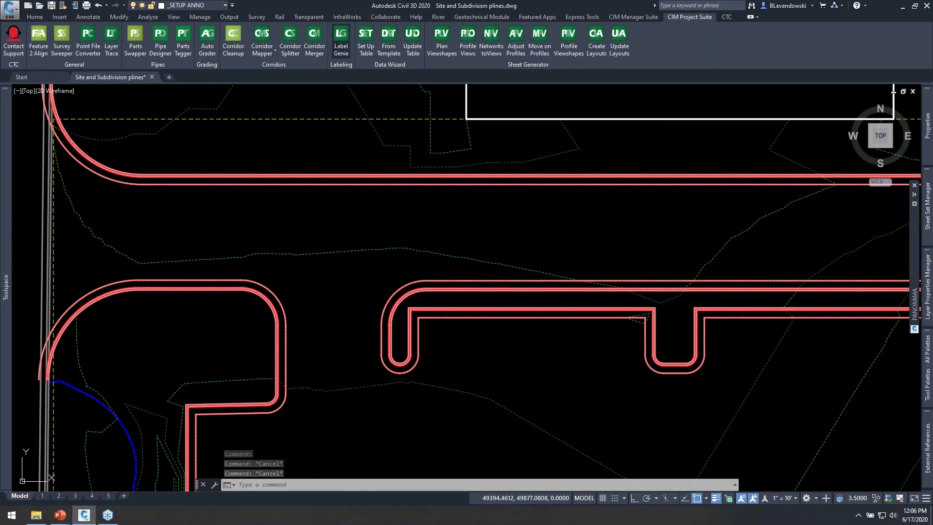
pyautogui.click(341, 37)
pyautogui.click(809, 221)
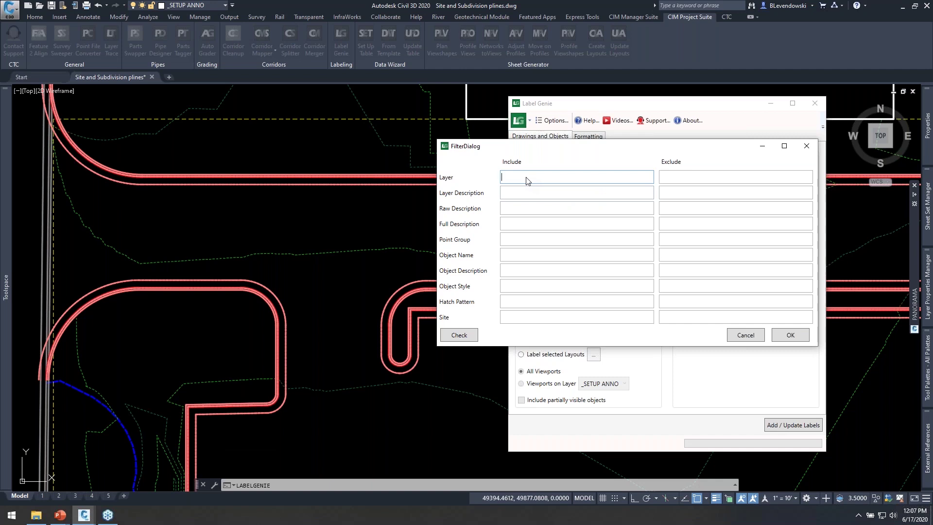
pyautogui.click(520, 257)
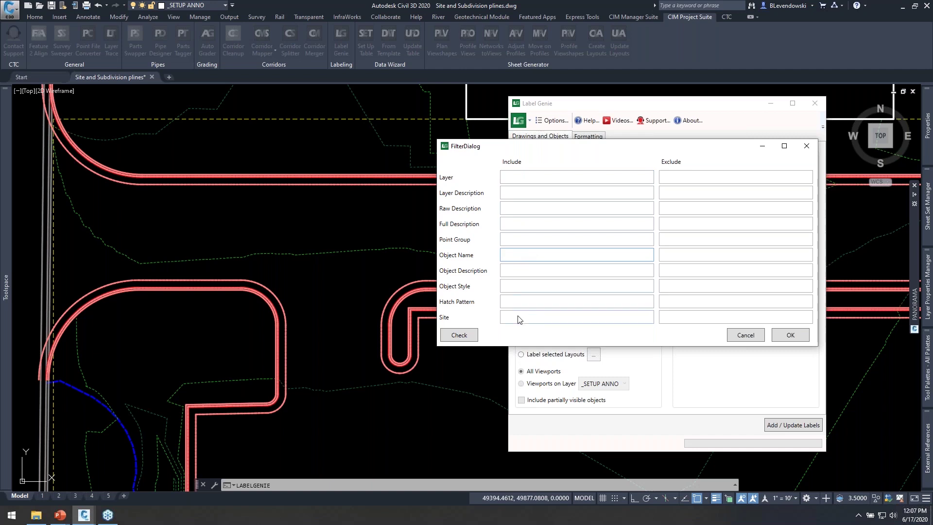
pyautogui.click(522, 181)
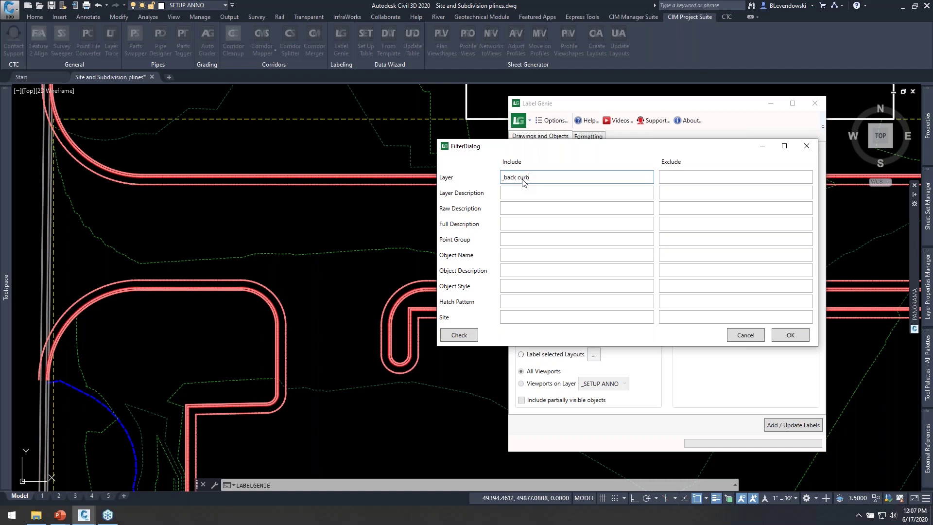
# Step: Check which objects the layer filter matches and apply the filter
pyautogui.click(459, 336)
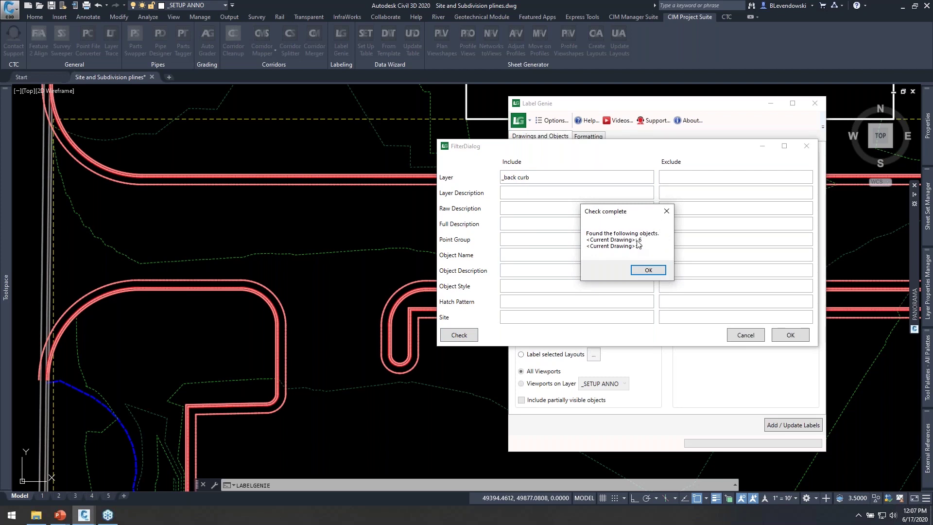
pyautogui.click(649, 270)
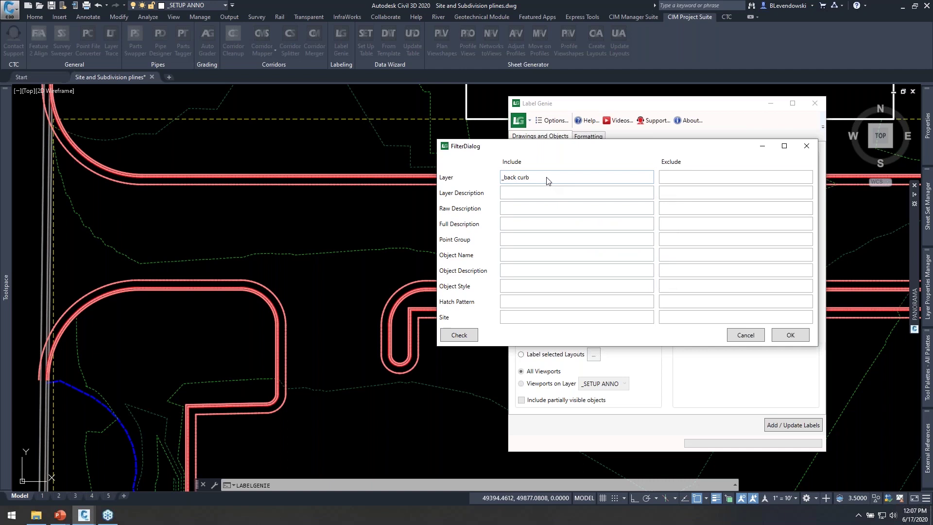
pyautogui.click(790, 336)
# Step: Keep Vertices as the anchor point and accept all vertex types except Curve Mid Points and Line Mid Points
pyautogui.moveTo(707, 103); pyautogui.dragTo(599, 101)
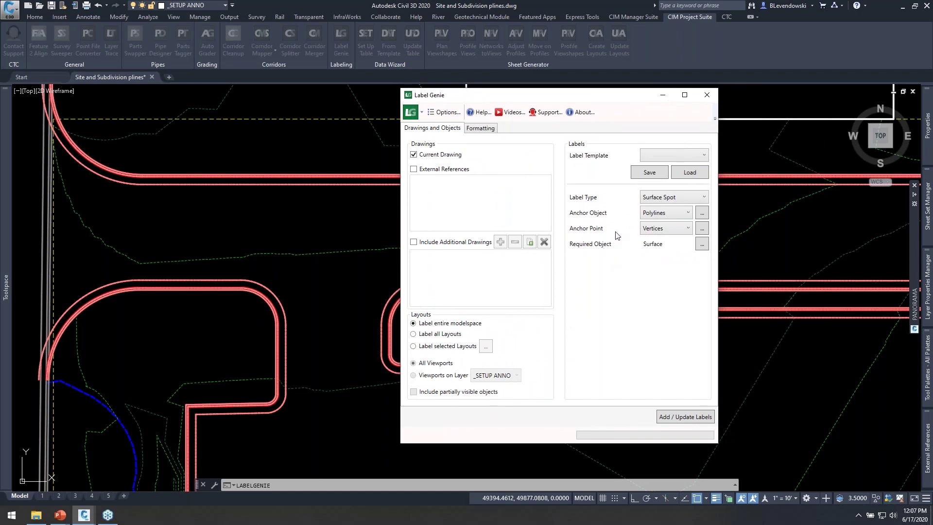
pyautogui.click(678, 232)
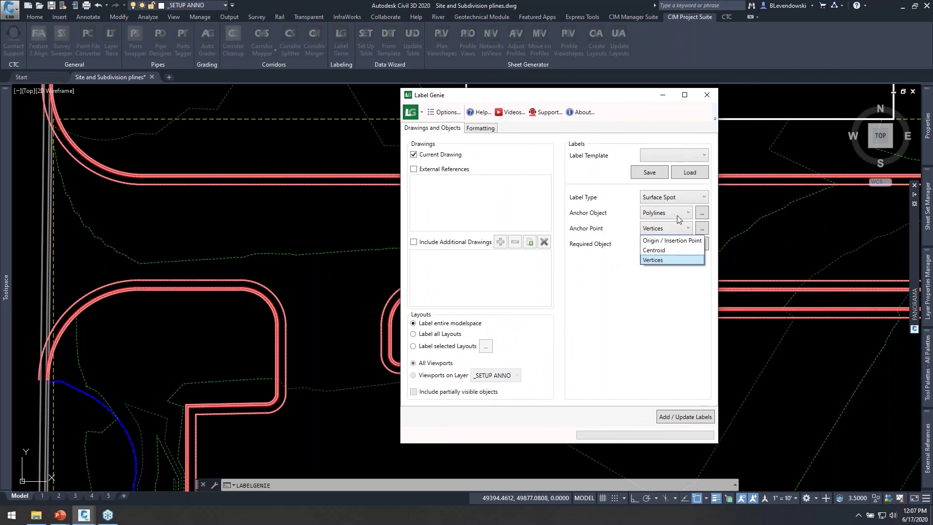
pyautogui.click(655, 260)
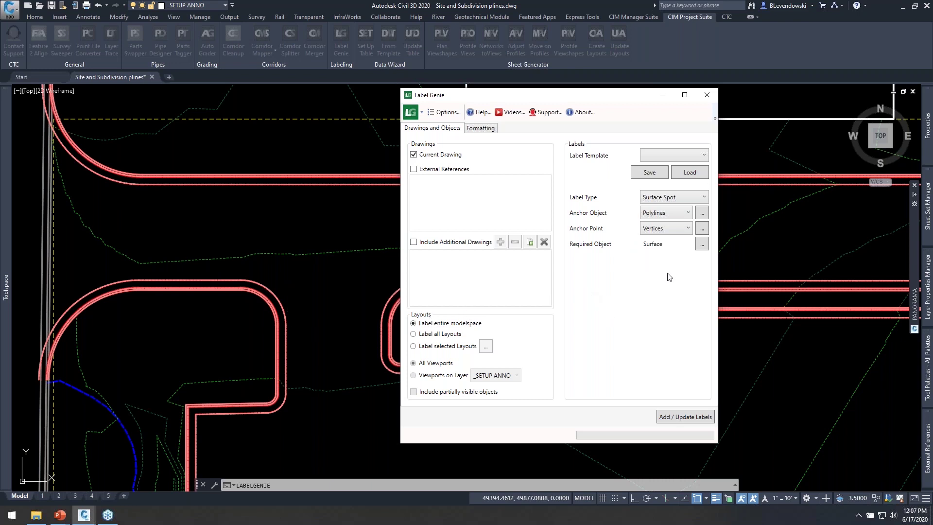
pyautogui.click(702, 228)
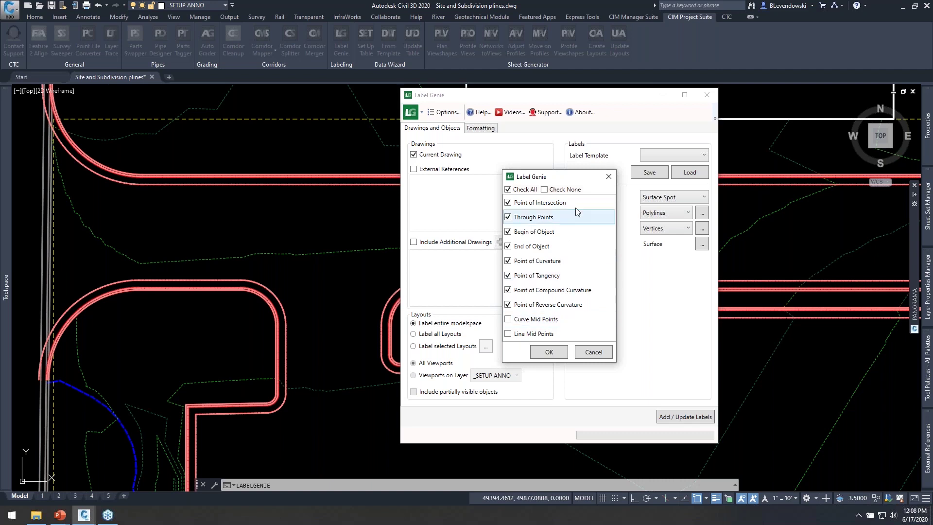
pyautogui.moveTo(573, 178); pyautogui.dragTo(504, 171)
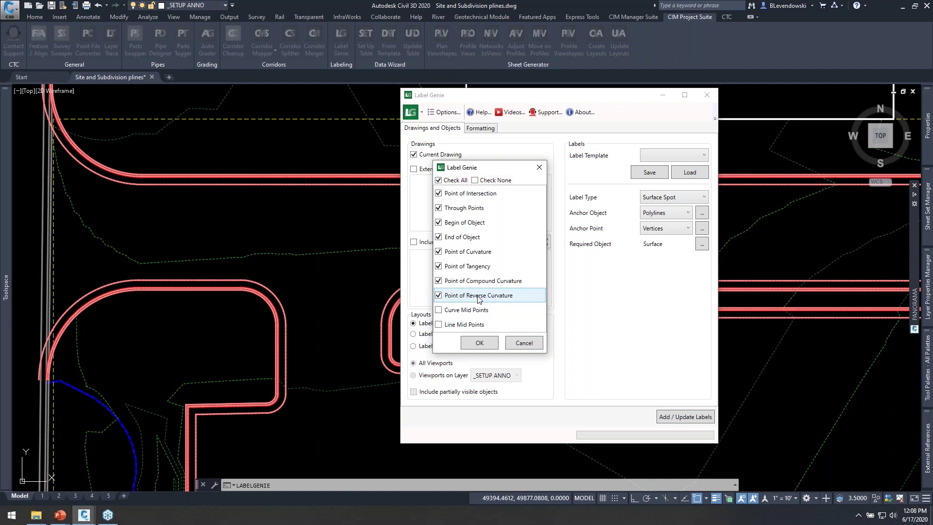
pyautogui.click(491, 347)
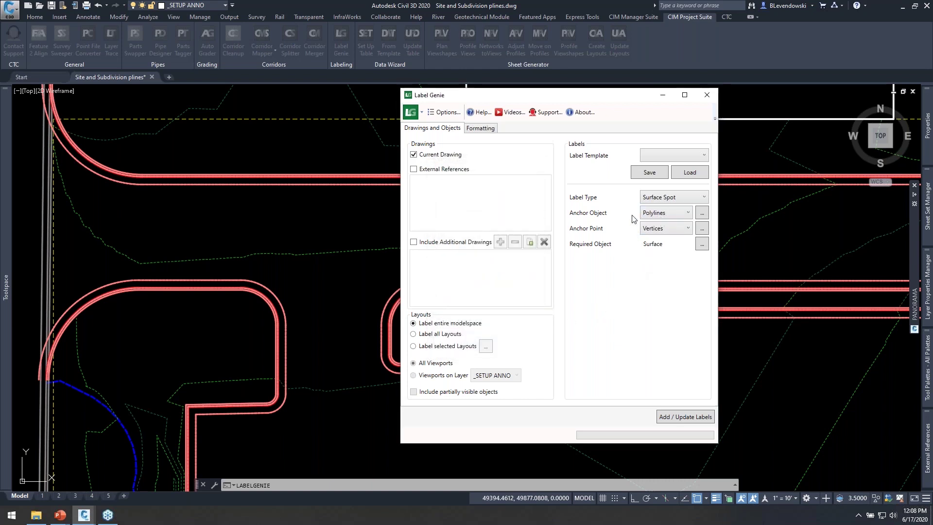
# Step: Review the available anchor object choices and the vertex types once more, keeping Polylines as the anchor object
pyautogui.click(675, 215)
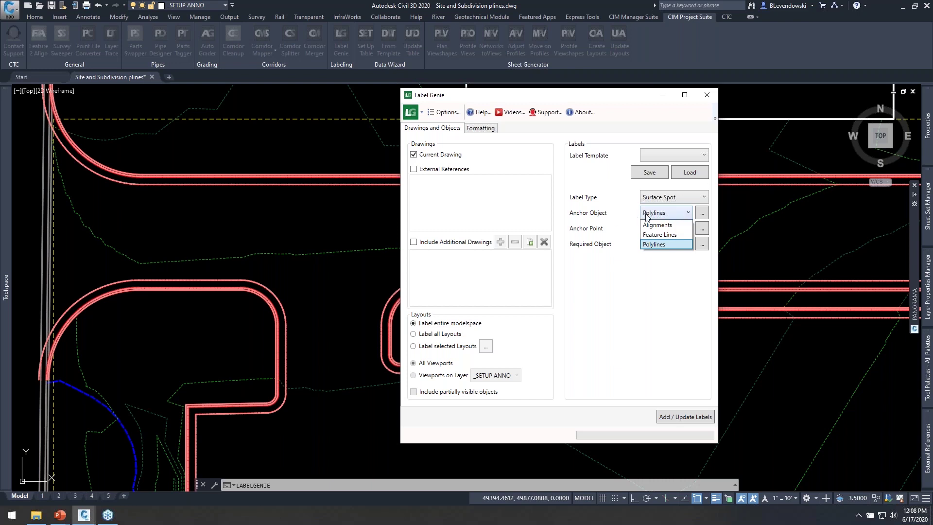
pyautogui.click(613, 260)
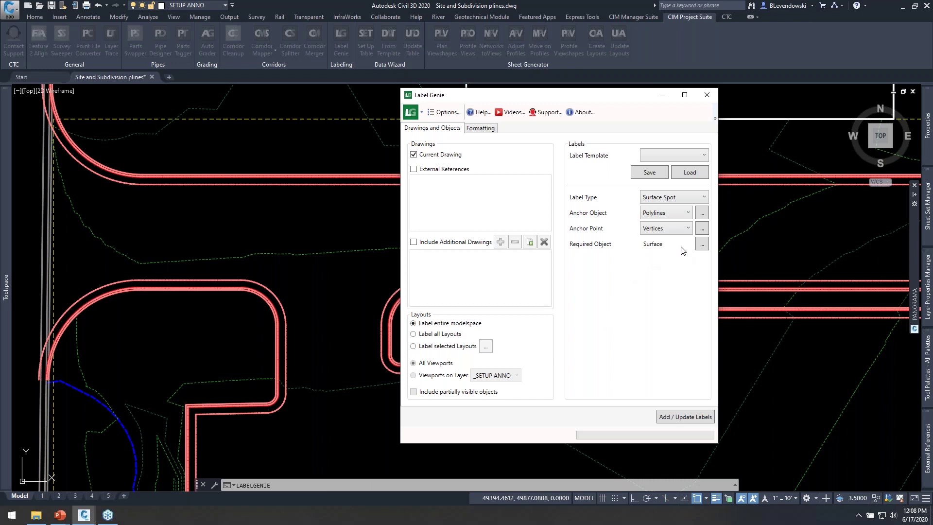
pyautogui.click(702, 228)
pyautogui.click(547, 353)
# Step: Filter the required surface to object names matching *fg*
pyautogui.click(703, 244)
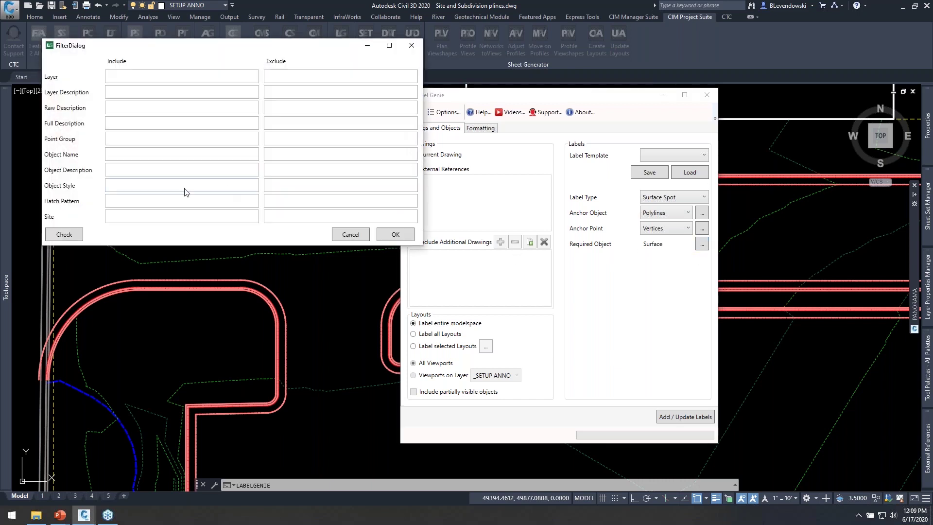
pyautogui.moveTo(271, 51); pyautogui.dragTo(424, 95)
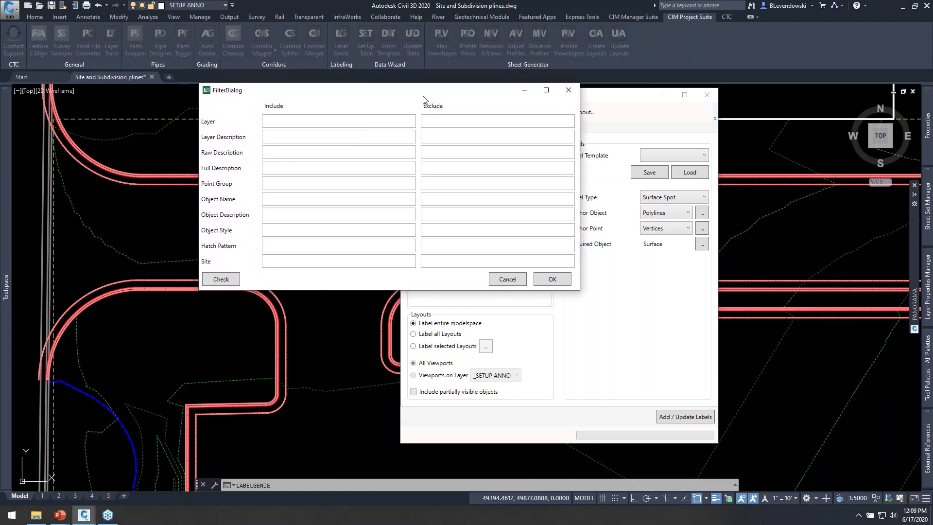
pyautogui.click(290, 202)
pyautogui.write('*fg*')
pyautogui.click(552, 280)
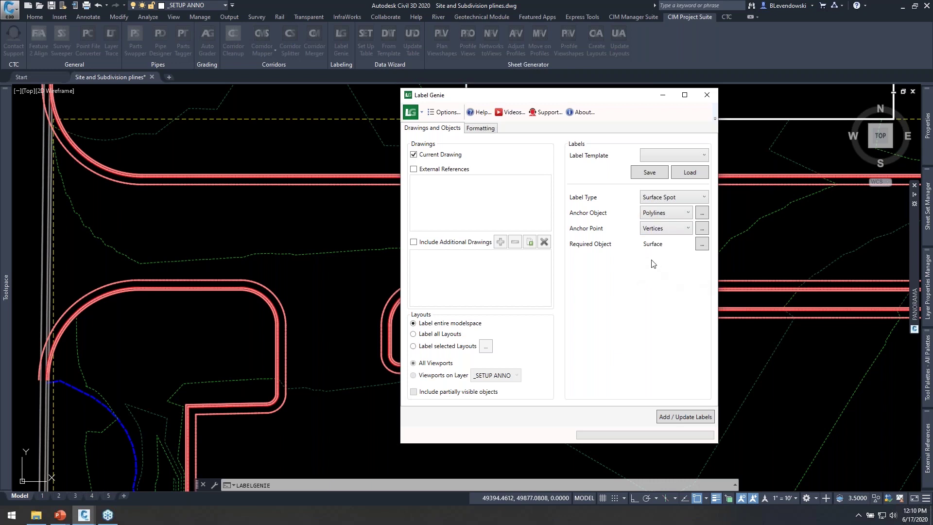
# Step: Add the surface spot labels with the Elevation Only style, Basic Circle with Cross marker, zero rotation and zero offsets
pyautogui.click(480, 128)
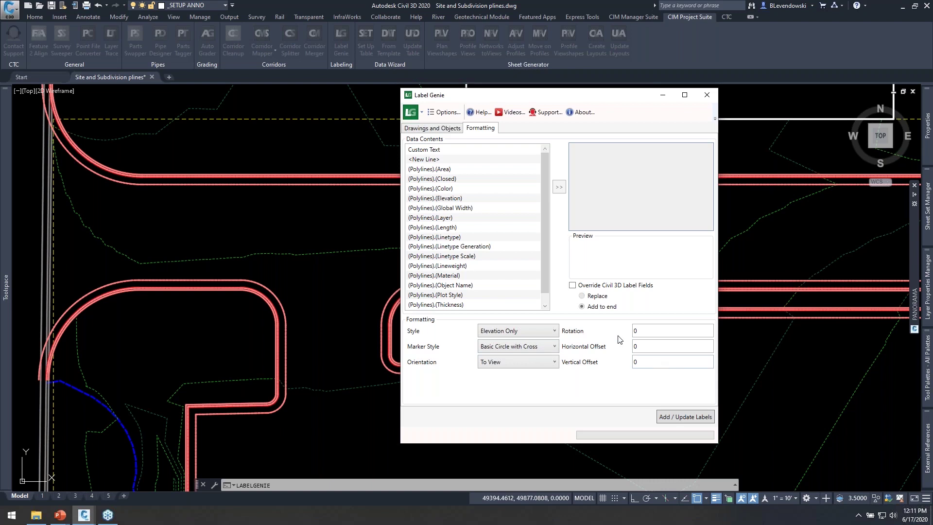
pyautogui.moveTo(632, 98); pyautogui.dragTo(761, 40)
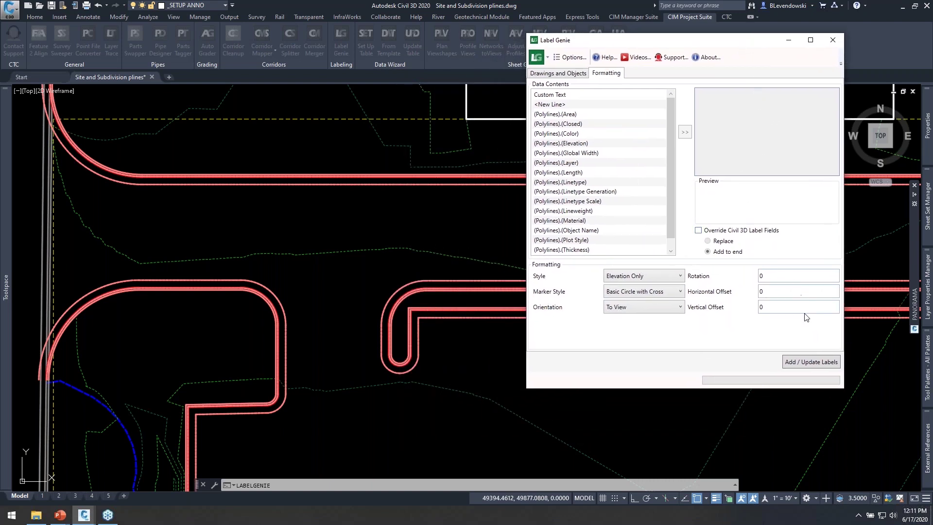
pyautogui.moveTo(413, 246); pyautogui.dragTo(472, 205, button='middle')
# Step: Set the annotation scale to 1" = 20' and inspect the spot labels around the parking islands
pyautogui.click(796, 498)
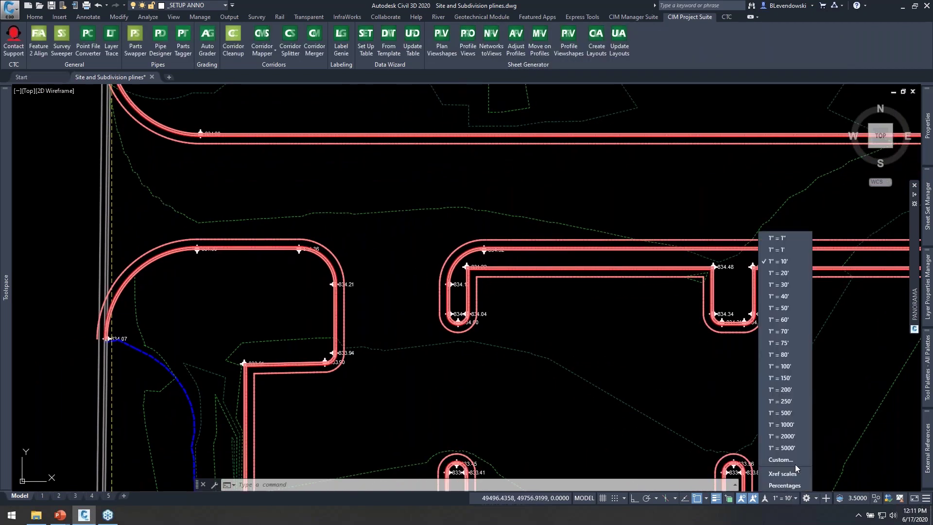
pyautogui.click(785, 278)
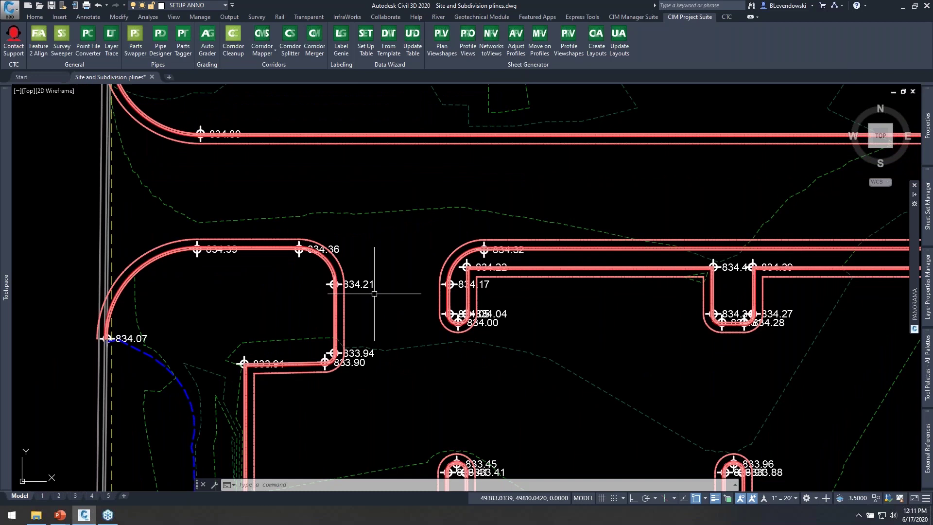
pyautogui.scroll(2, 277, 267)
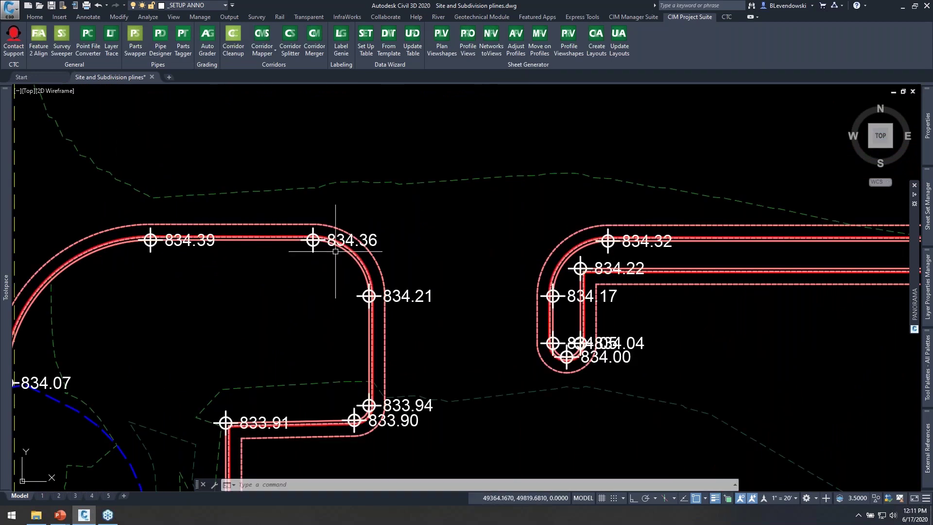
pyautogui.scroll(-2, 462, 223)
pyautogui.moveTo(461, 306)
pyautogui.mouseDown(button='middle')
pyautogui.moveTo(601, 179)
pyautogui.moveTo(575, 211)
pyautogui.moveTo(564, 321)
pyautogui.mouseUp(button='middle')
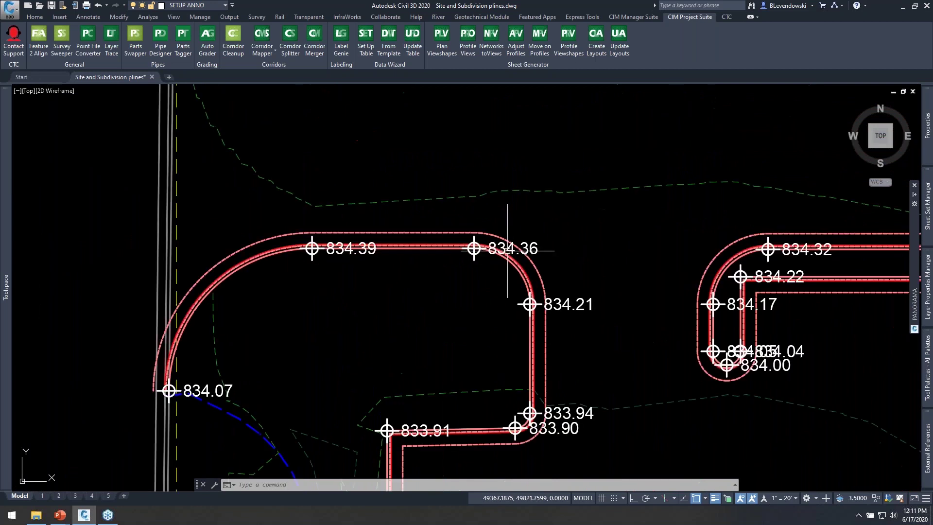
pyautogui.scroll(2, 579, 246)
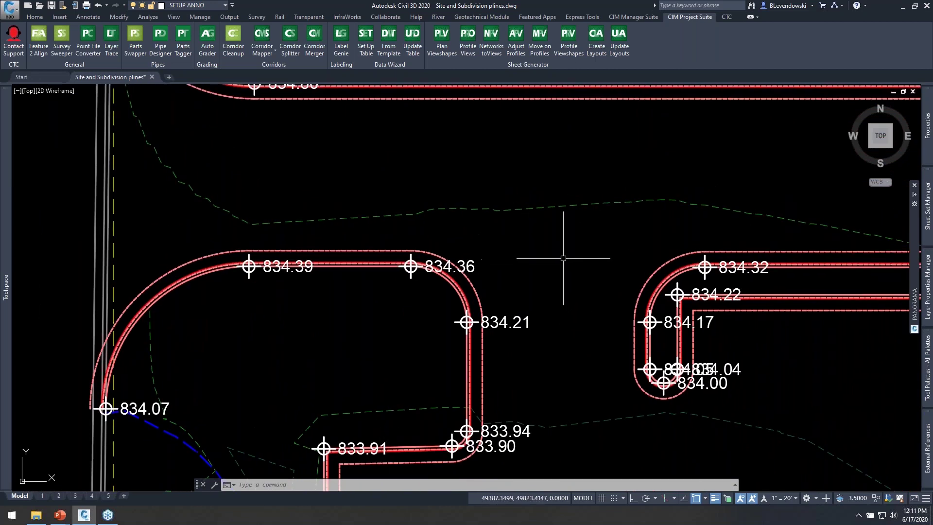
pyautogui.moveTo(554, 249); pyautogui.dragTo(518, 251, button='middle')
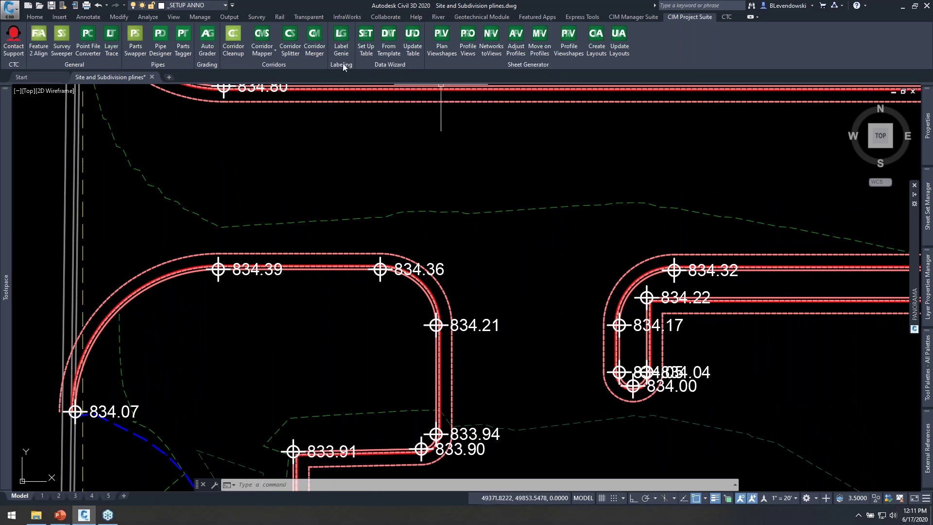
# Step: Set the Label Genie rotation to 45 and update the spot labels
pyautogui.click(341, 39)
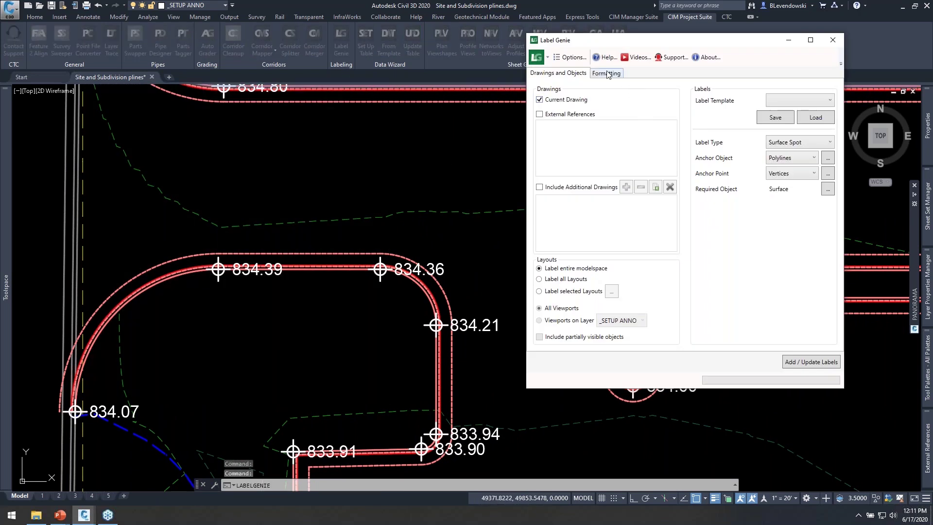
pyautogui.click(607, 73)
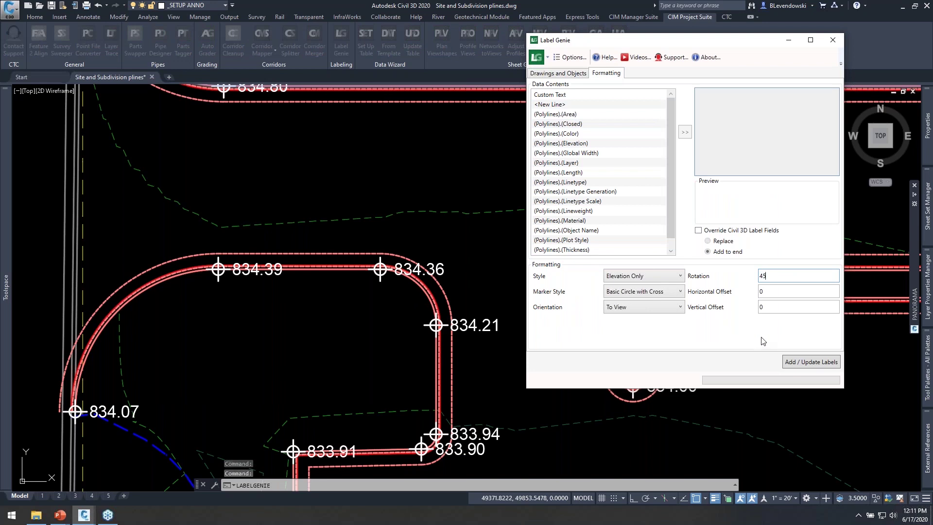
pyautogui.click(804, 362)
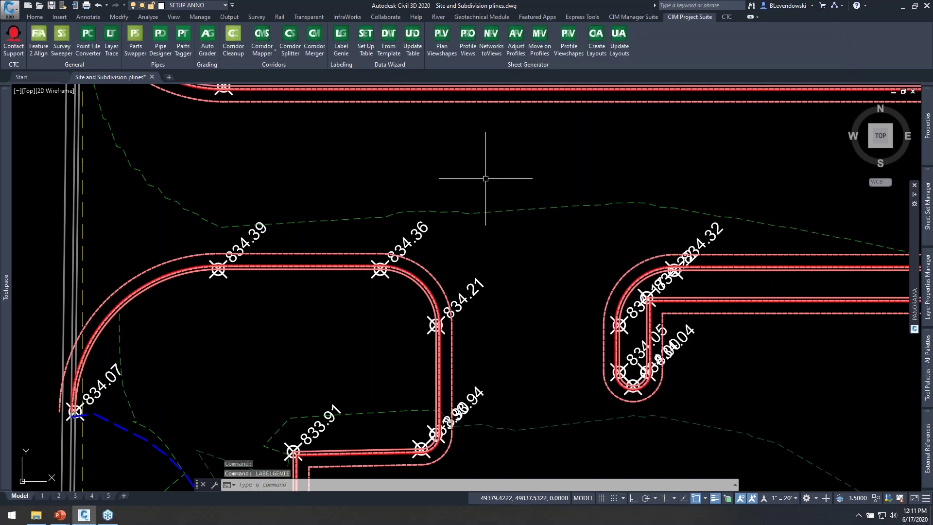
pyautogui.moveTo(485, 177); pyautogui.dragTo(494, 240, button='middle')
pyautogui.moveTo(363, 194); pyautogui.dragTo(412, 188, button='middle')
# Step: Set the label rotation to 45 with horizontal and vertical offsets of 3, and update the spot labels
pyautogui.click(344, 45)
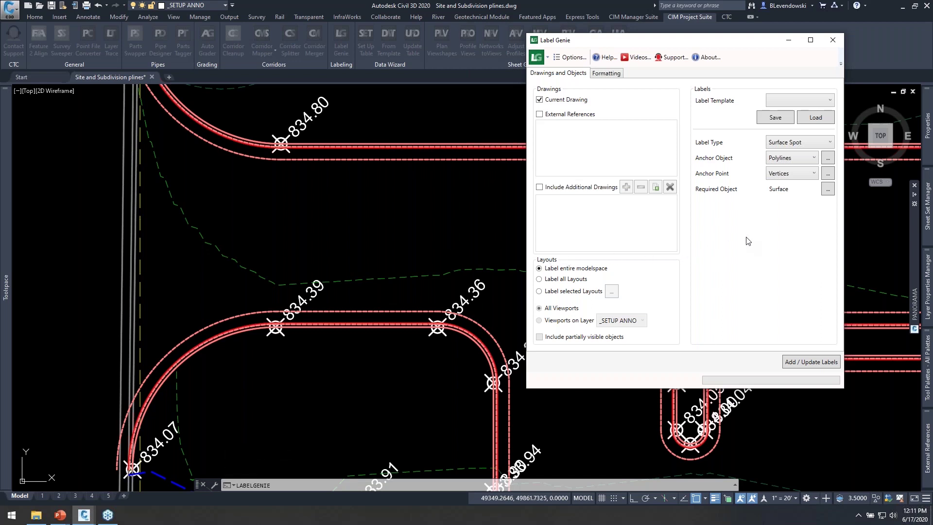
pyautogui.click(600, 74)
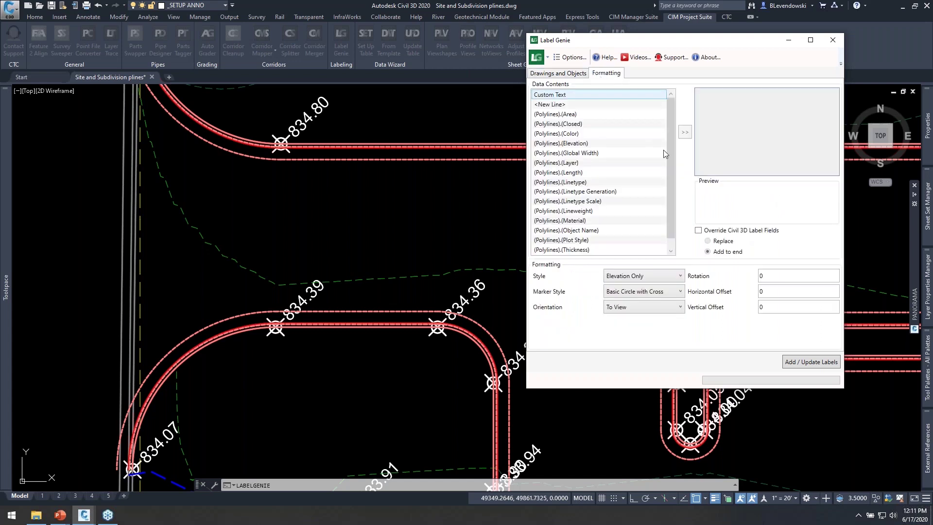
pyautogui.click(775, 295)
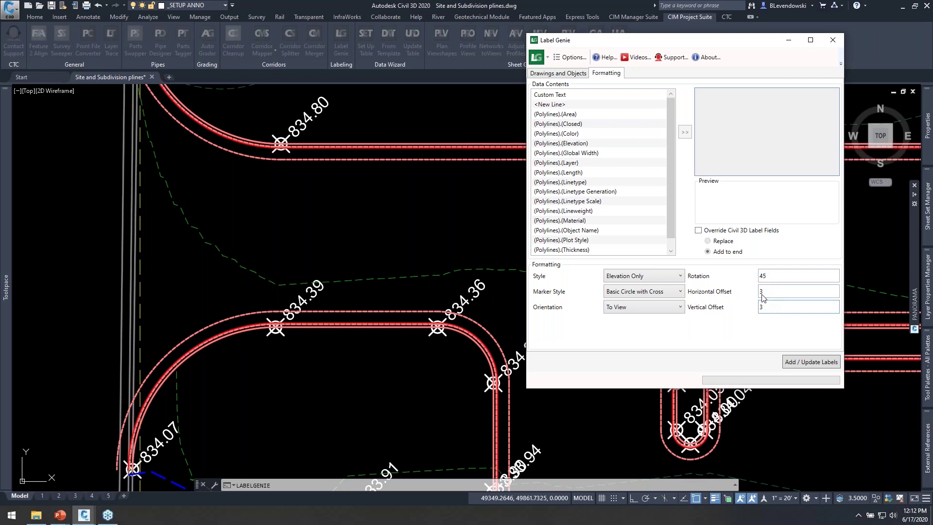
pyautogui.click(801, 362)
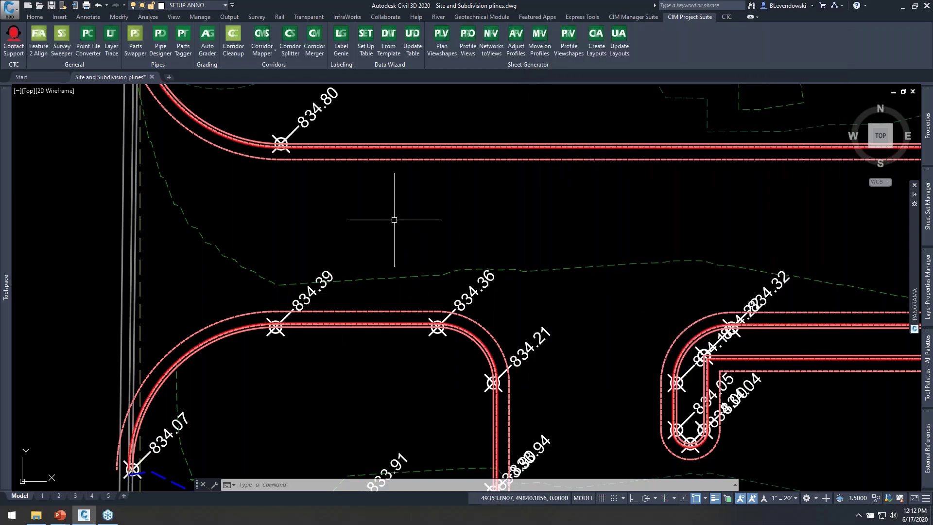
pyautogui.moveTo(438, 209); pyautogui.dragTo(379, 221, button='middle')
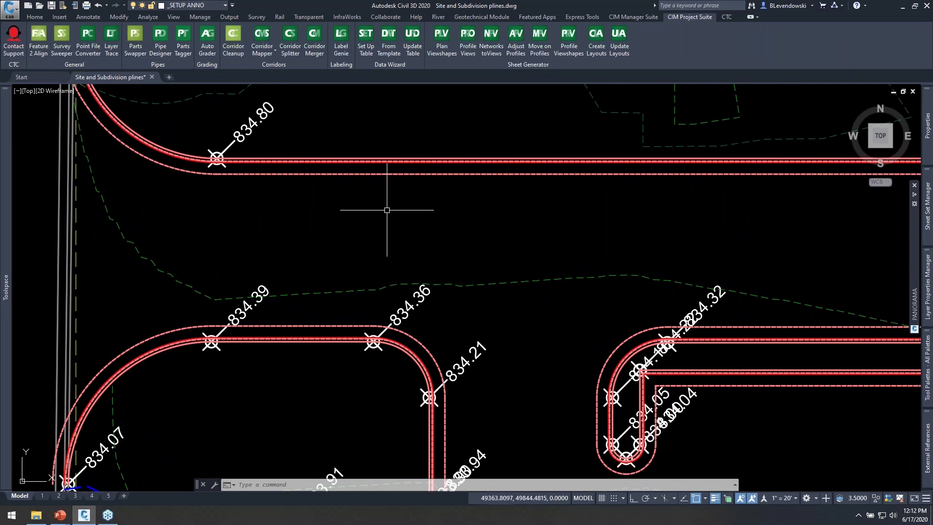
pyautogui.moveTo(451, 213)
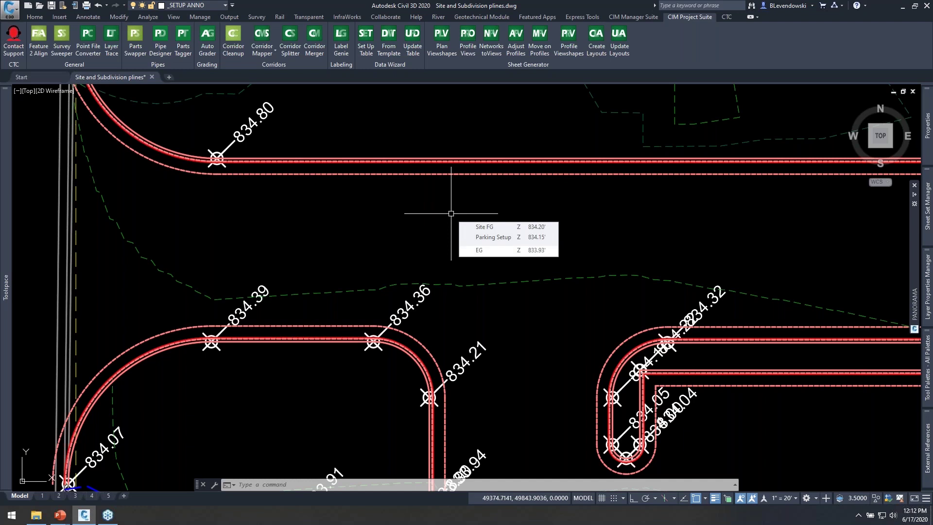
# Step: Inspect the rotated and offset spot labels along the back of curb and around the parking islands
pyautogui.moveTo(549, 285); pyautogui.dragTo(524, 200, button='middle')
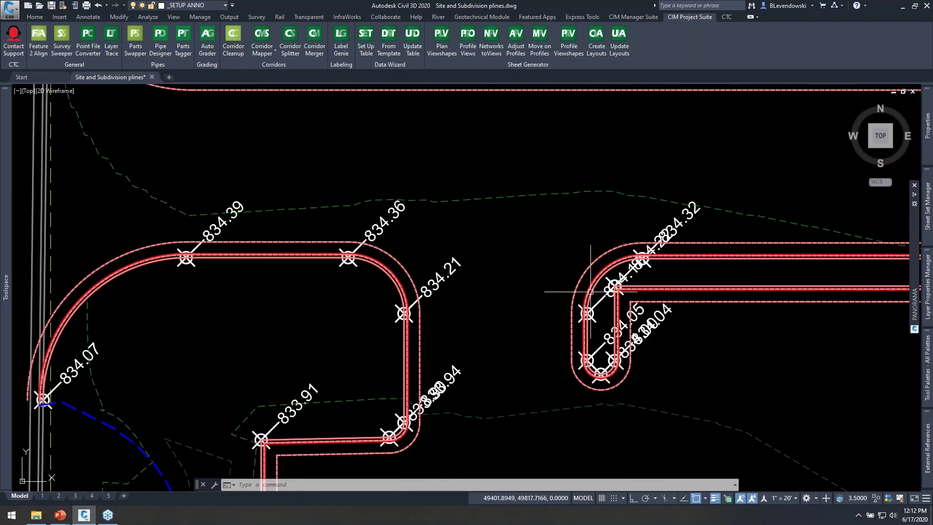
pyautogui.moveTo(649, 389); pyautogui.dragTo(605, 292, button='middle')
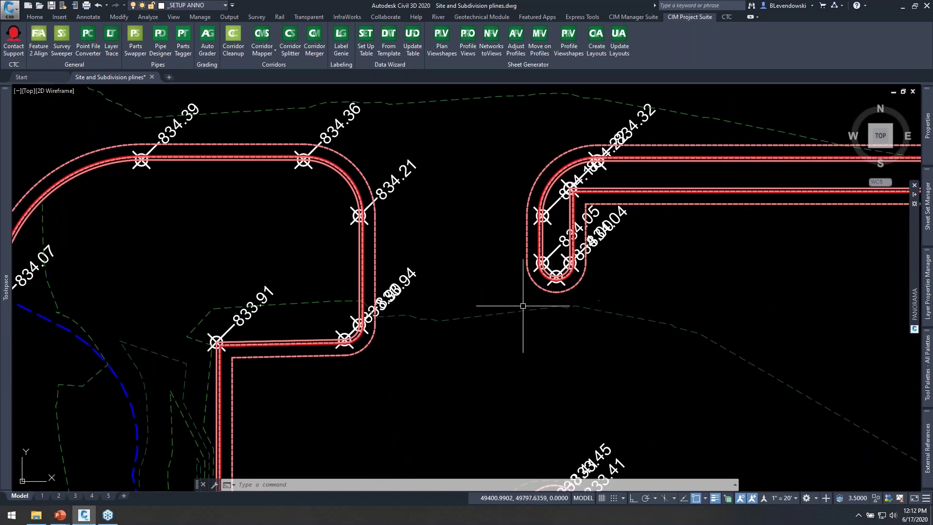
pyautogui.moveTo(457, 221)
pyautogui.mouseDown(button='middle')
pyautogui.moveTo(494, 239)
pyautogui.moveTo(583, 339)
pyautogui.mouseUp(button='middle')
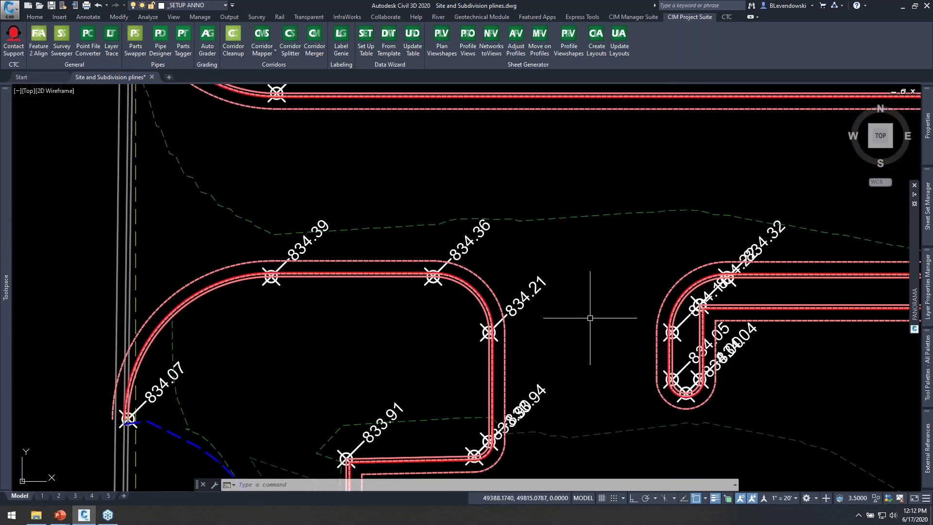
pyautogui.moveTo(579, 249)
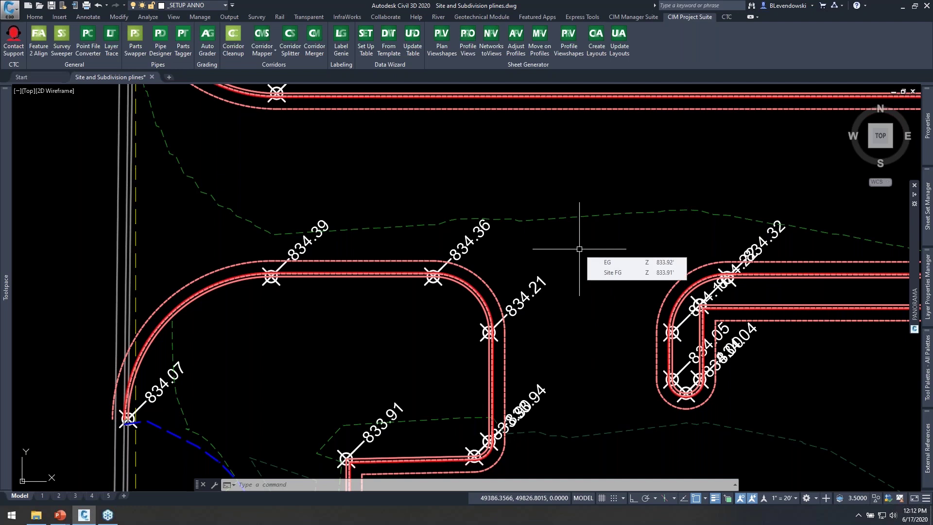
pyautogui.moveTo(408, 188); pyautogui.dragTo(443, 316, button='middle')
pyautogui.moveTo(598, 269); pyautogui.dragTo(293, 300, button='middle')
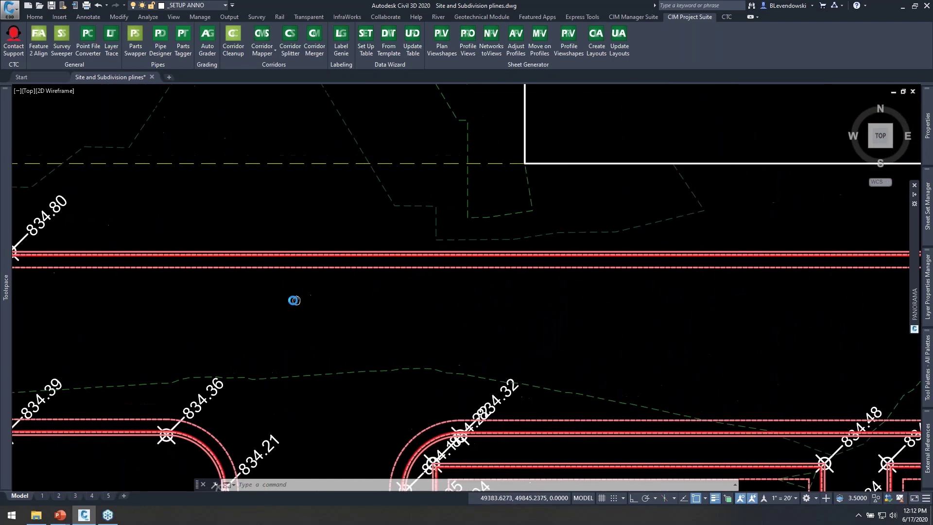
pyautogui.moveTo(586, 300)
pyautogui.mouseDown(button='middle')
pyautogui.moveTo(542, 282)
pyautogui.moveTo(486, 281)
pyautogui.mouseUp(button='middle')
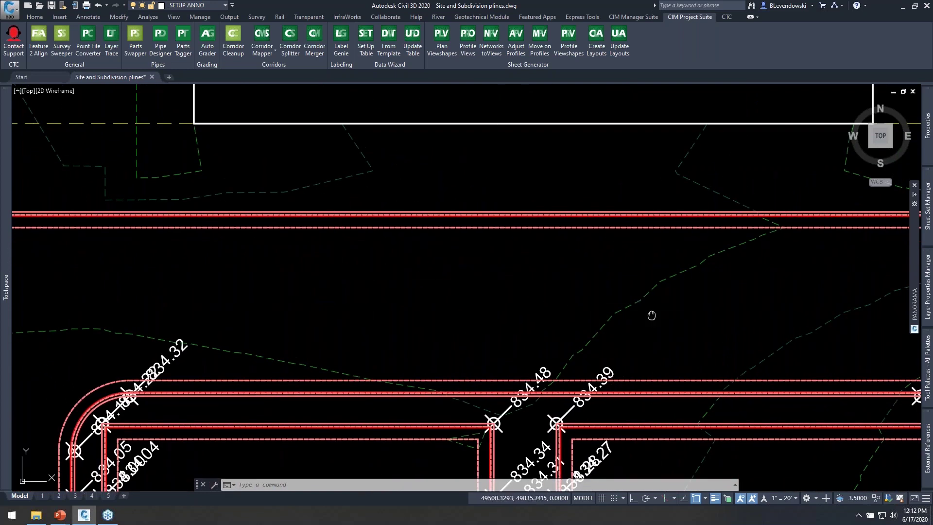
pyautogui.moveTo(652, 316); pyautogui.dragTo(552, 288, button='middle')
pyautogui.moveTo(572, 375); pyautogui.dragTo(542, 202, button='middle')
pyautogui.moveTo(558, 327)
pyautogui.mouseDown(button='middle')
pyautogui.moveTo(535, 346)
pyautogui.moveTo(548, 229)
pyautogui.mouseUp(button='middle')
pyautogui.moveTo(599, 350)
pyautogui.mouseDown(button='middle')
pyautogui.moveTo(582, 261)
pyautogui.moveTo(527, 264)
pyautogui.mouseUp(button='middle')
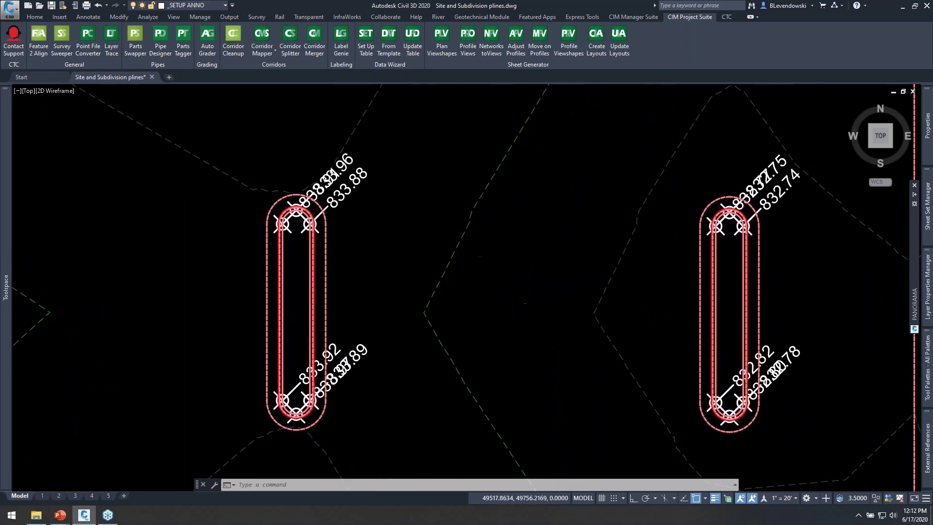
# Step: Examine the northeast curb corner and the adjacent pond polylines east of the parking lot
pyautogui.scroll(-4, 527, 253)
pyautogui.moveTo(594, 207)
pyautogui.mouseDown(button='middle')
pyautogui.moveTo(546, 229)
pyautogui.moveTo(500, 292)
pyautogui.mouseUp(button='middle')
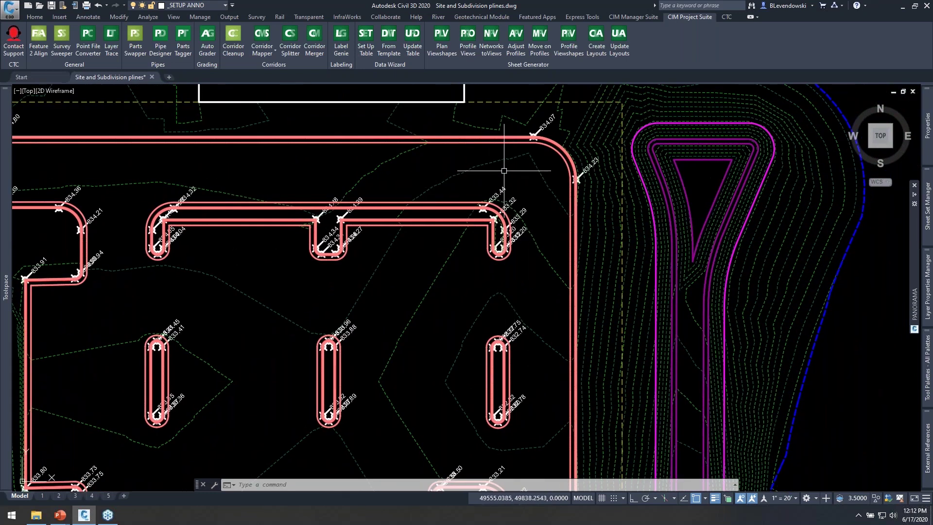
pyautogui.moveTo(506, 174); pyautogui.dragTo(507, 218, button='middle')
pyautogui.scroll(2, 542, 201)
pyautogui.scroll(-1, 538, 208)
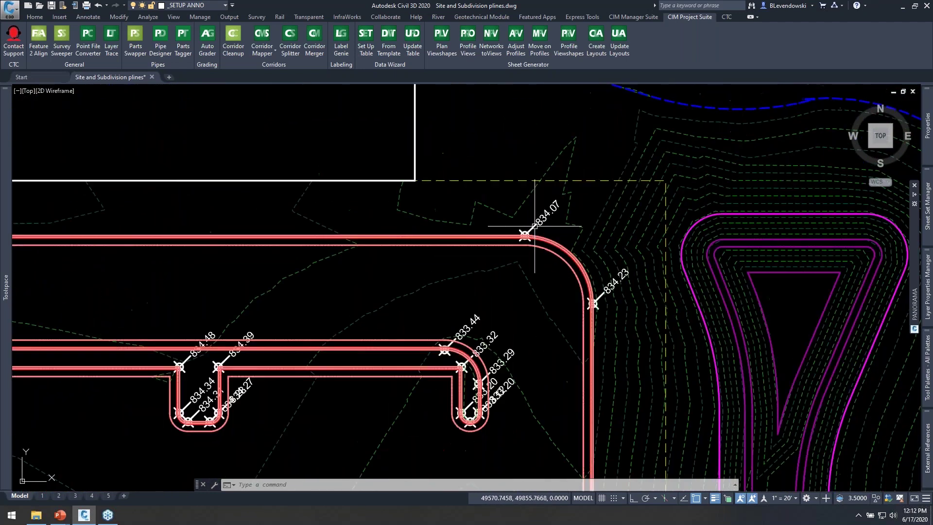
pyautogui.moveTo(592, 227); pyautogui.dragTo(466, 234, button='middle')
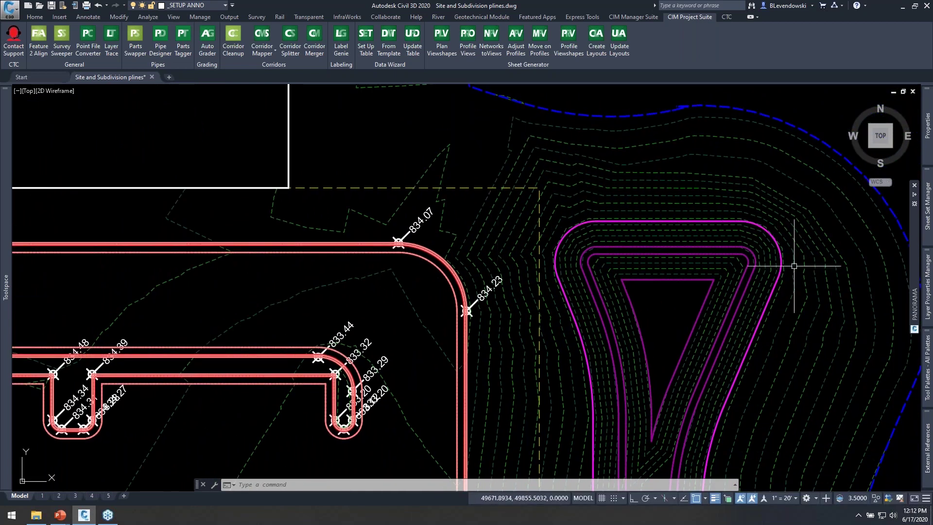
pyautogui.moveTo(603, 269); pyautogui.dragTo(642, 252, button='middle')
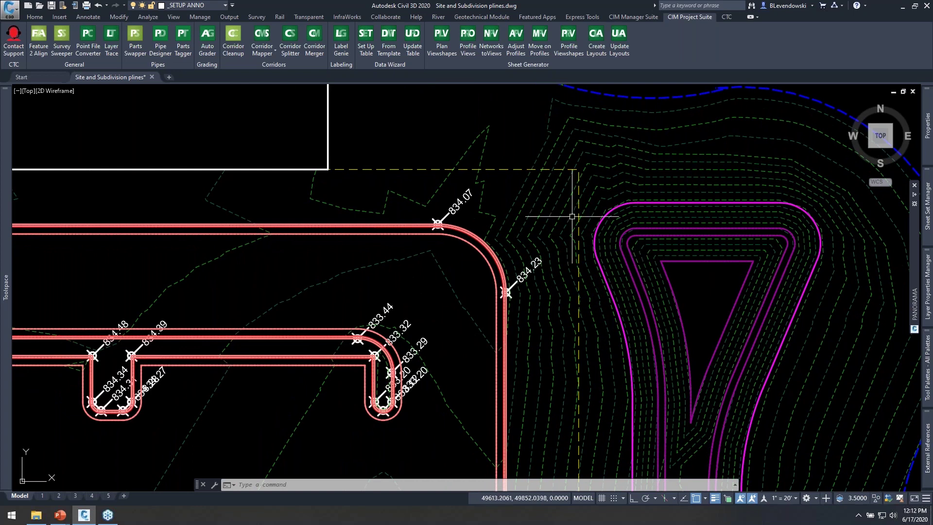
# Step: Set the Label Genie polyline layer filter to "_back curb_pond base" and check the matching objects
pyautogui.click(340, 45)
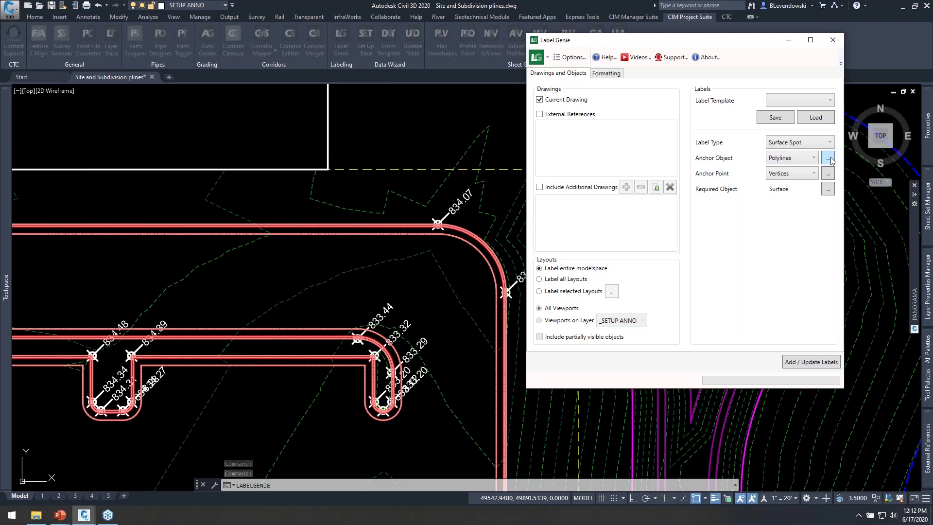
pyautogui.click(827, 158)
pyautogui.click(254, 153)
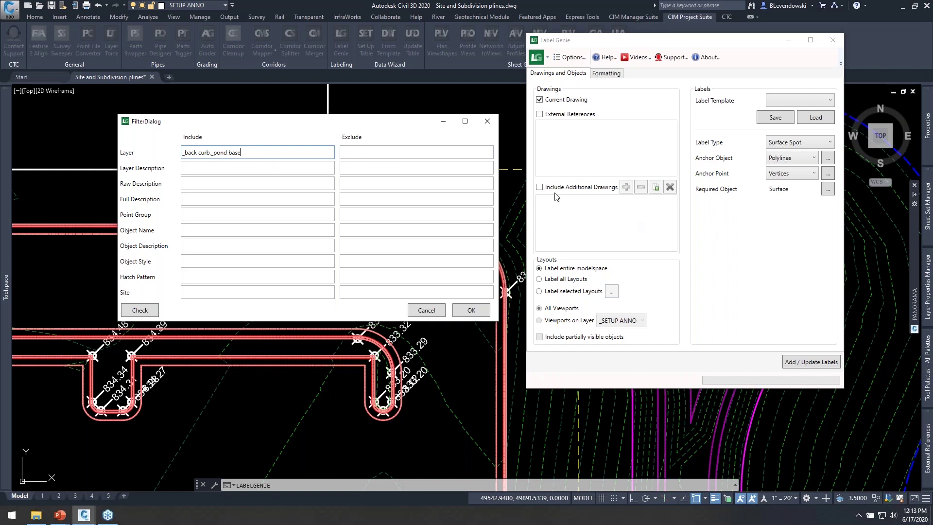
pyautogui.click(149, 311)
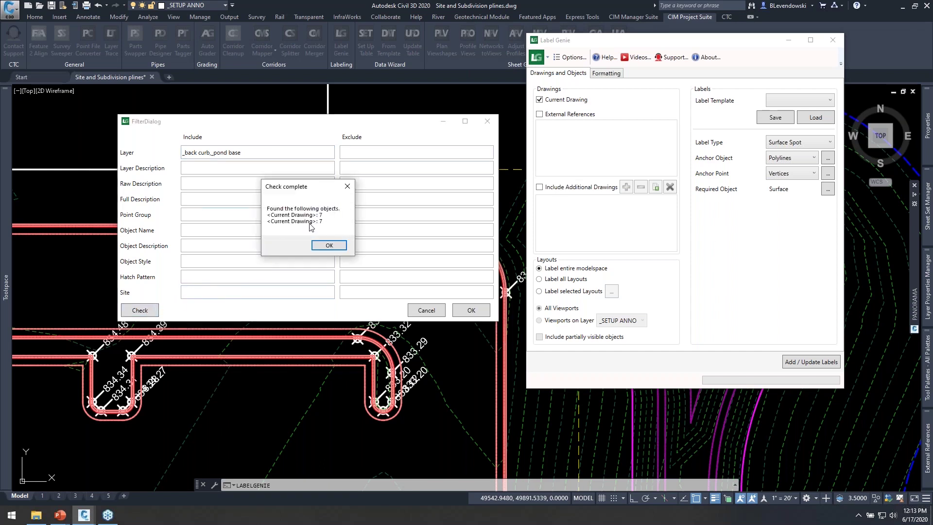
pyautogui.click(329, 247)
pyautogui.click(467, 311)
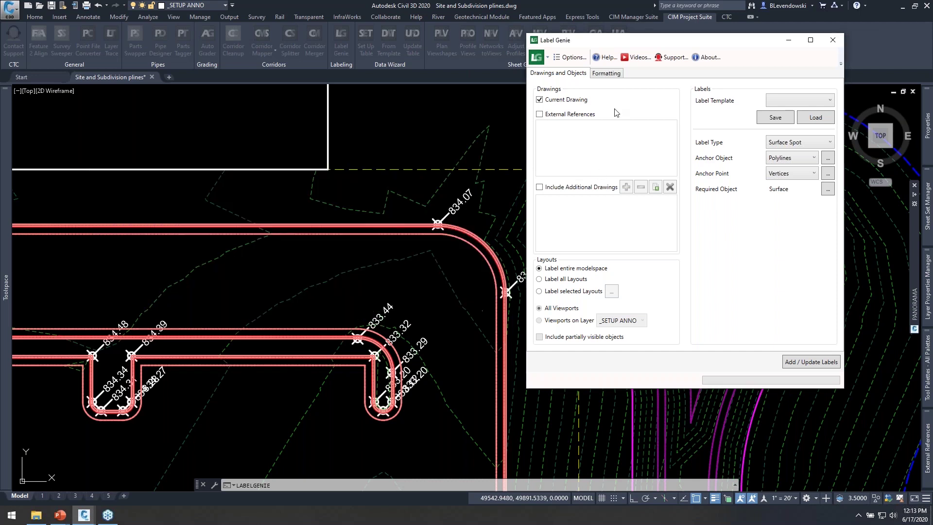
# Step: Set the label rotation to 45 and both offsets to 3, and add the spot labels to the pond vertices
pyautogui.click(606, 74)
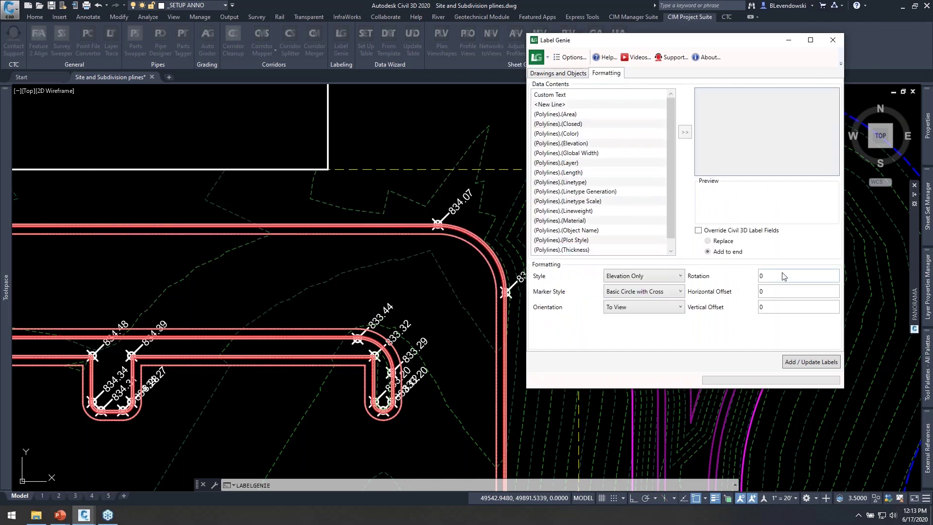
pyautogui.click(761, 292)
pyautogui.write('3')
pyautogui.moveTo(715, 44); pyautogui.dragTo(302, 43)
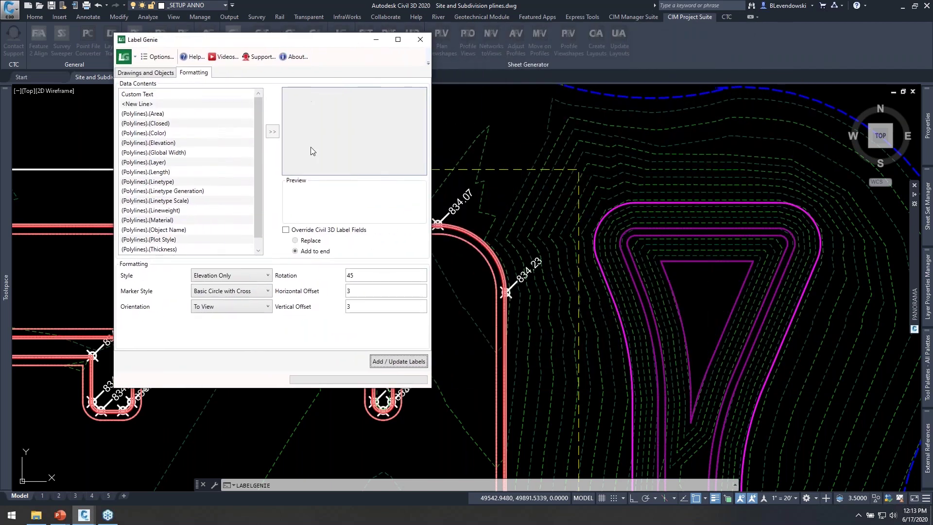
pyautogui.click(386, 362)
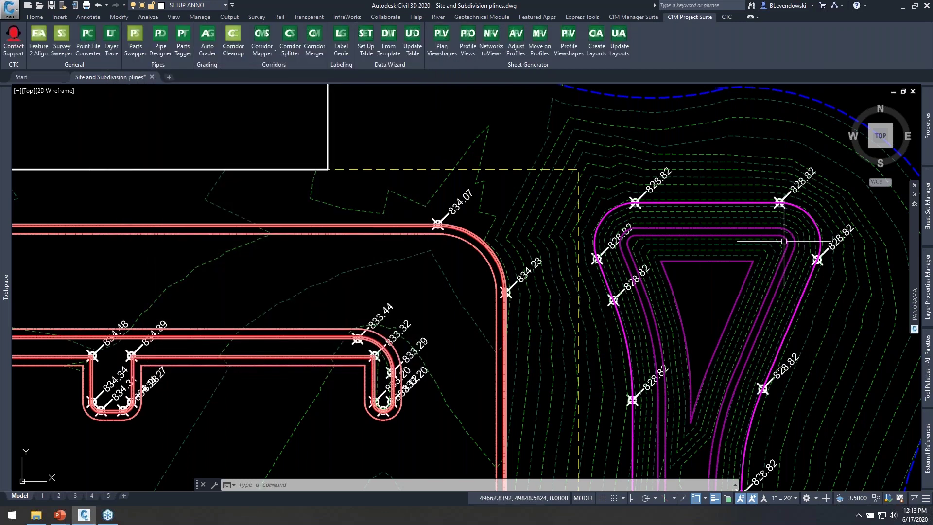
# Step: Inspect the spot labels along the pond polyline and the area around the building outline
pyautogui.scroll(3, 675, 366)
pyautogui.moveTo(676, 366)
pyautogui.mouseDown(button='middle')
pyautogui.moveTo(665, 281)
pyautogui.moveTo(680, 183)
pyautogui.mouseUp(button='middle')
pyautogui.moveTo(669, 354); pyautogui.dragTo(726, 207, button='middle')
pyautogui.moveTo(538, 218); pyautogui.dragTo(676, 371, button='middle')
pyautogui.scroll(-2, 675, 372)
pyautogui.moveTo(441, 218); pyautogui.dragTo(538, 360, button='middle')
pyautogui.moveTo(488, 254); pyautogui.dragTo(475, 310, button='middle')
# Step: Extend the Label Genie polyline layer filter to "_back curb_pond base_building"
pyautogui.click(341, 38)
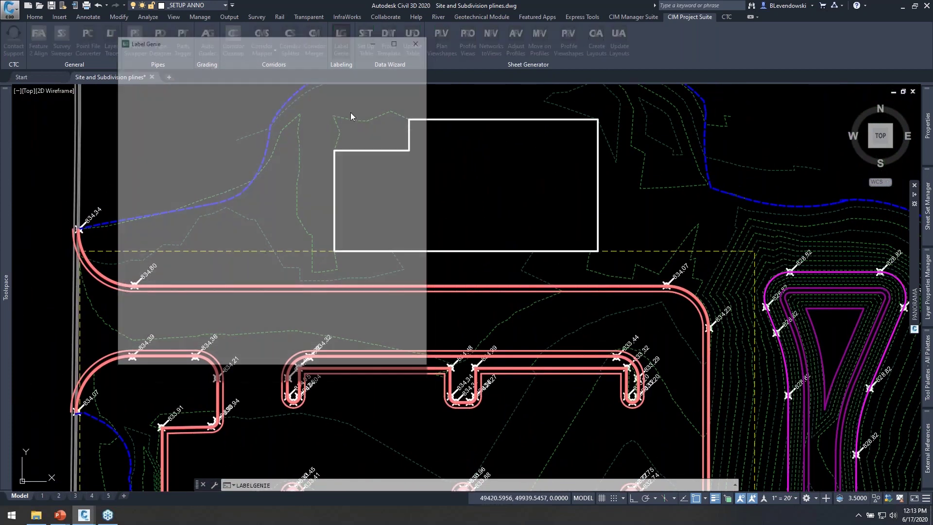
pyautogui.click(411, 171)
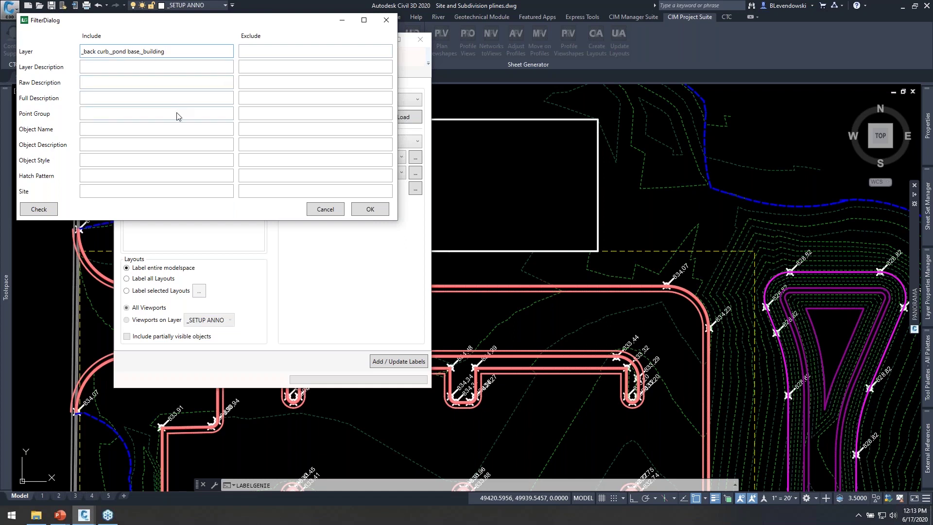
pyautogui.click(370, 209)
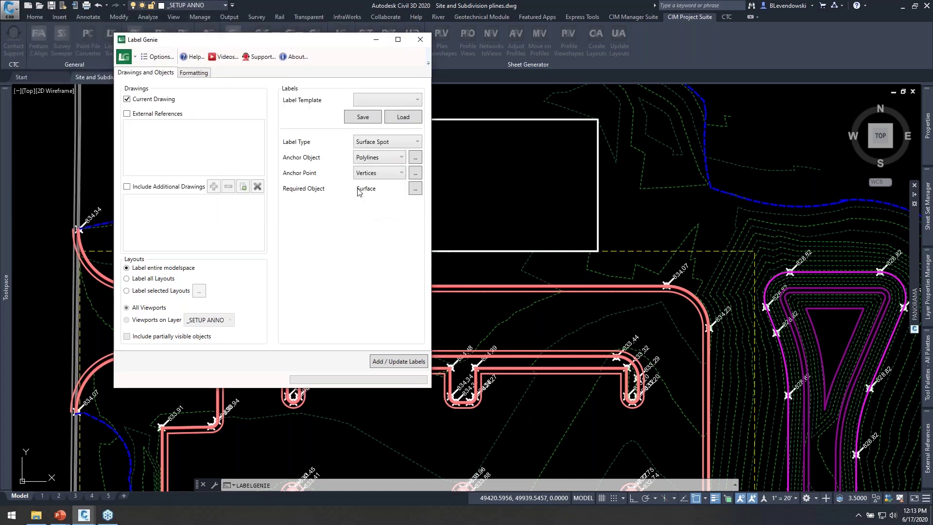
# Step: Set the label rotation to 45 and add spot labels to the building outline's vertices
pyautogui.click(197, 74)
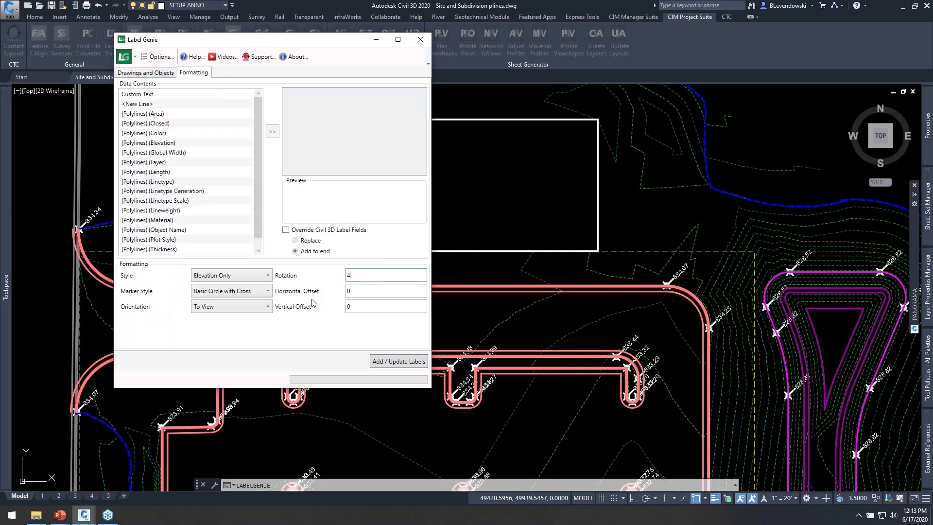
pyautogui.write('45')
pyautogui.press('Tab')
pyautogui.click(397, 362)
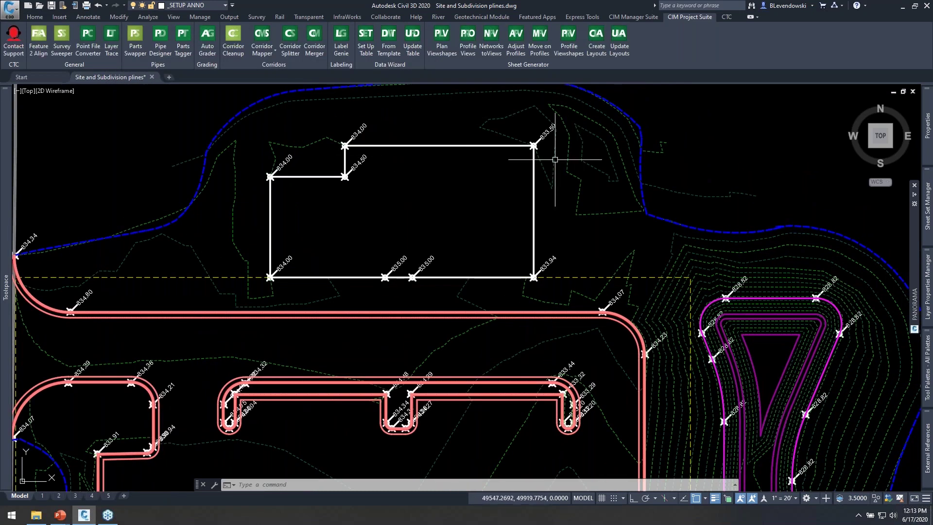
# Step: Review the spot labels across the parking lot and at the ends of the three middle islands
pyautogui.moveTo(587, 260); pyautogui.dragTo(647, 114, button='middle')
pyautogui.moveTo(636, 287)
pyautogui.mouseDown(button='middle')
pyautogui.moveTo(645, 247)
pyautogui.moveTo(599, 230)
pyautogui.mouseUp(button='middle')
pyautogui.moveTo(511, 263); pyautogui.dragTo(603, 207, button='middle')
pyautogui.moveTo(607, 202)
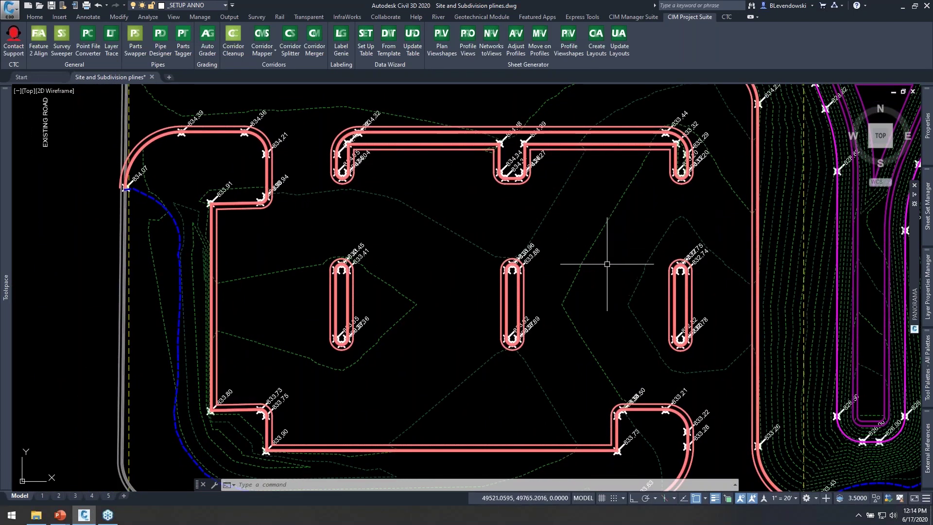
pyautogui.scroll(2, 552, 287)
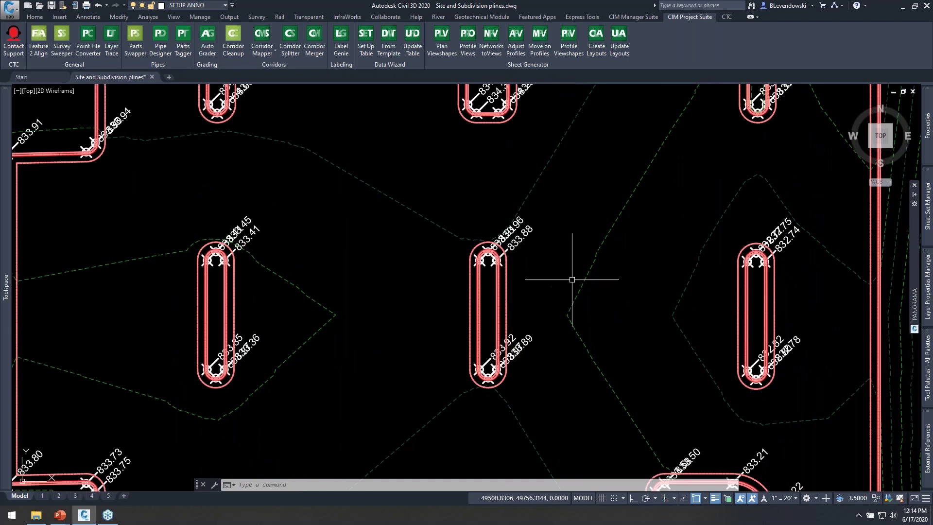
pyautogui.moveTo(606, 271); pyautogui.dragTo(576, 268, button='middle')
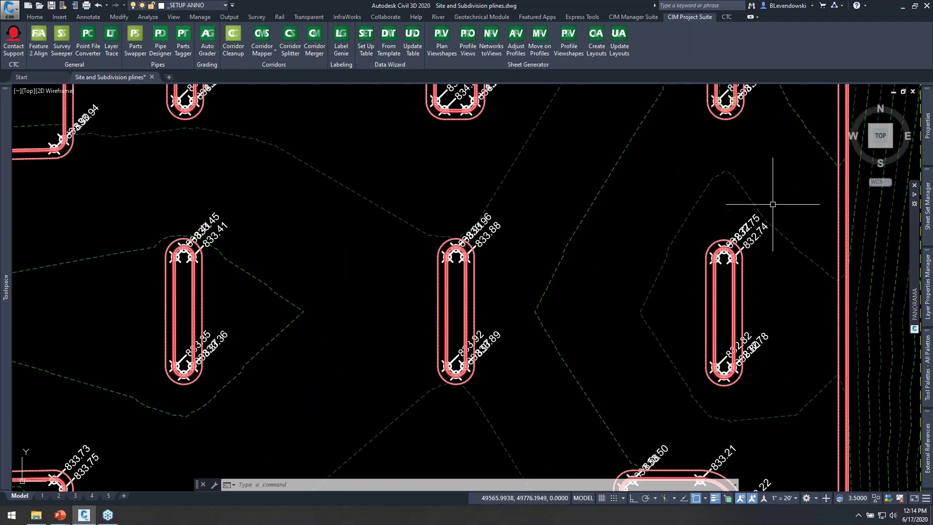
pyautogui.moveTo(773, 202); pyautogui.dragTo(687, 200, button='middle')
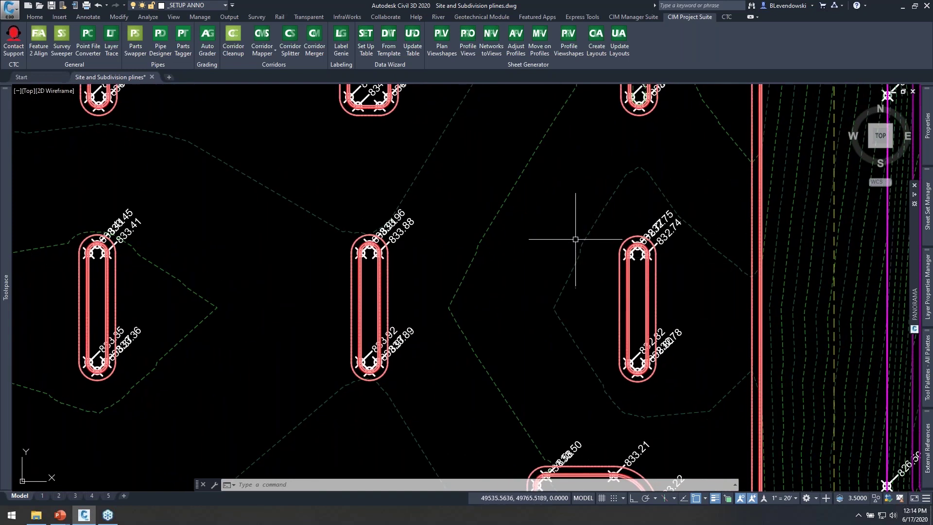
pyautogui.moveTo(536, 219); pyautogui.dragTo(553, 260, button='middle')
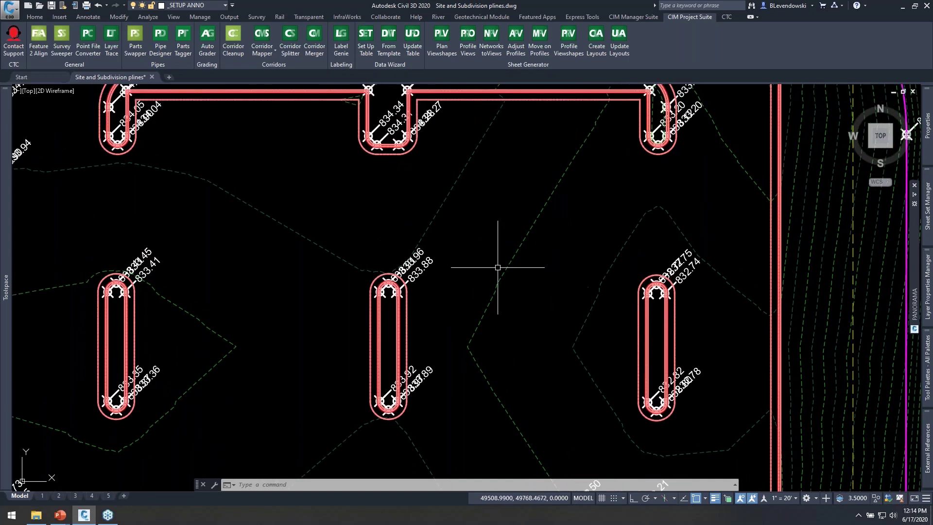
pyautogui.moveTo(435, 198); pyautogui.dragTo(678, 276, button='middle')
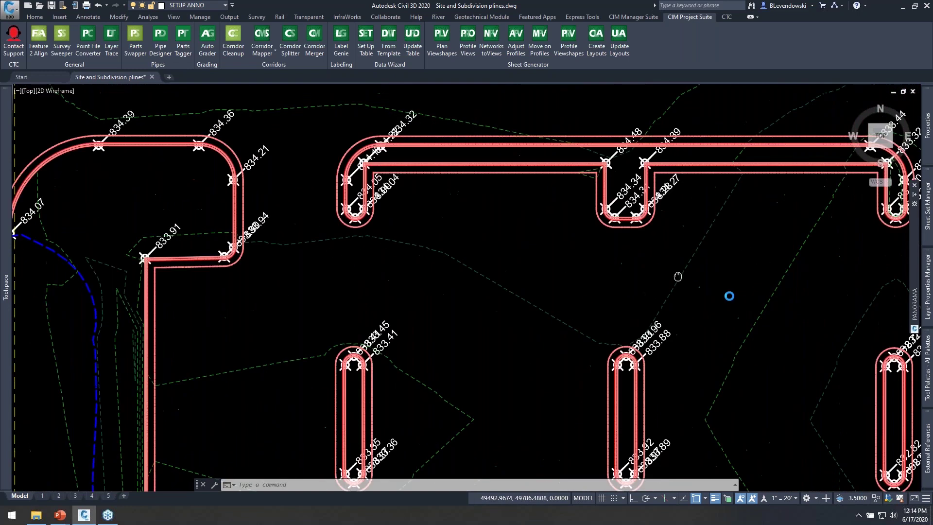
pyautogui.moveTo(598, 339); pyautogui.dragTo(482, 228, button='middle')
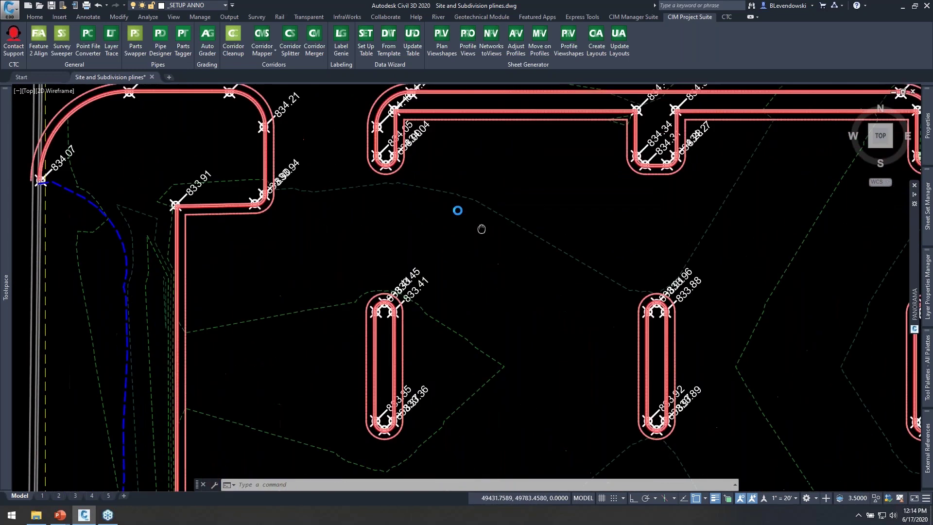
pyautogui.moveTo(687, 281); pyautogui.dragTo(533, 298, button='middle')
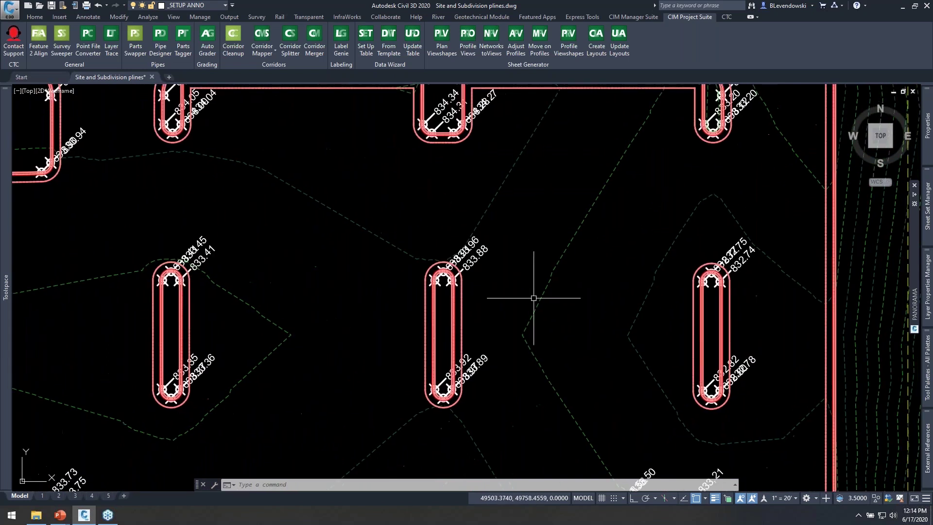
# Step: Move the polylines of the middle and east parking islands in the center row a short distance west
pyautogui.click(770, 339)
pyautogui.click(409, 313)
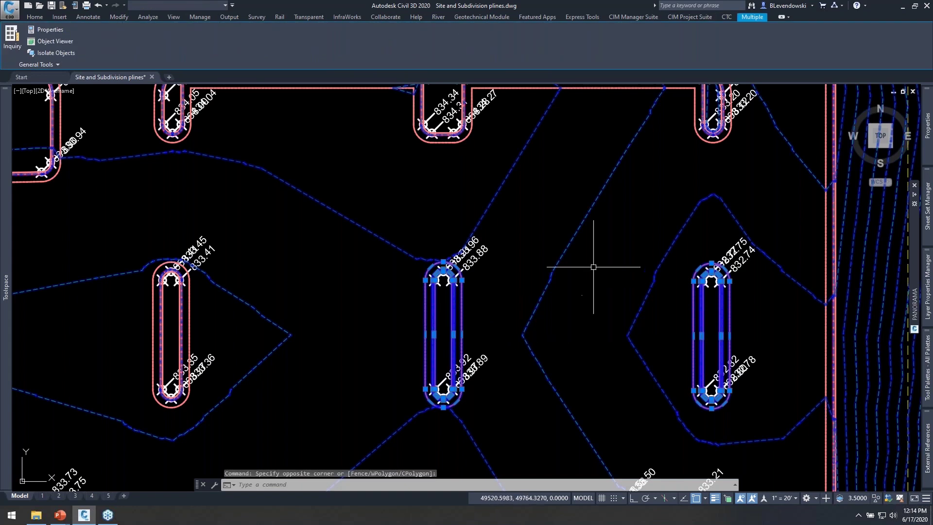
pyautogui.write('m')
pyautogui.press('Return')
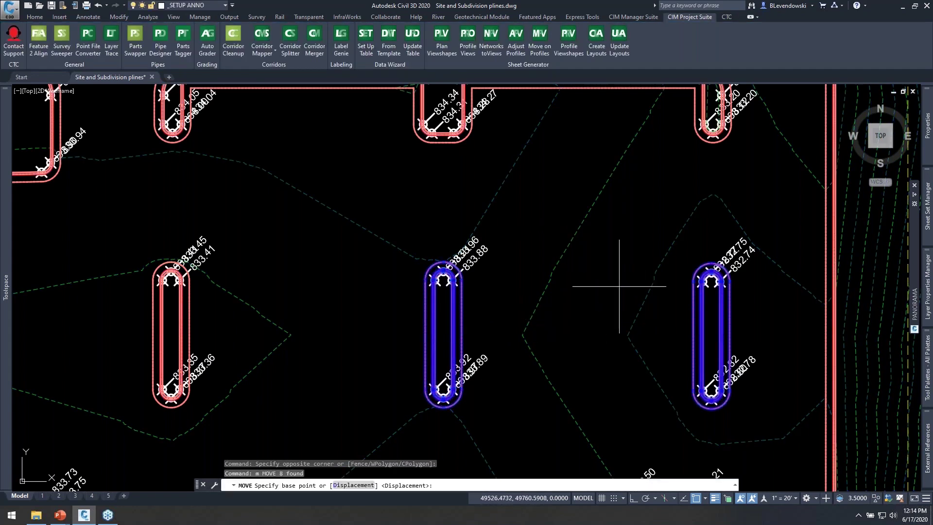
pyautogui.click(619, 286)
pyautogui.click(583, 295)
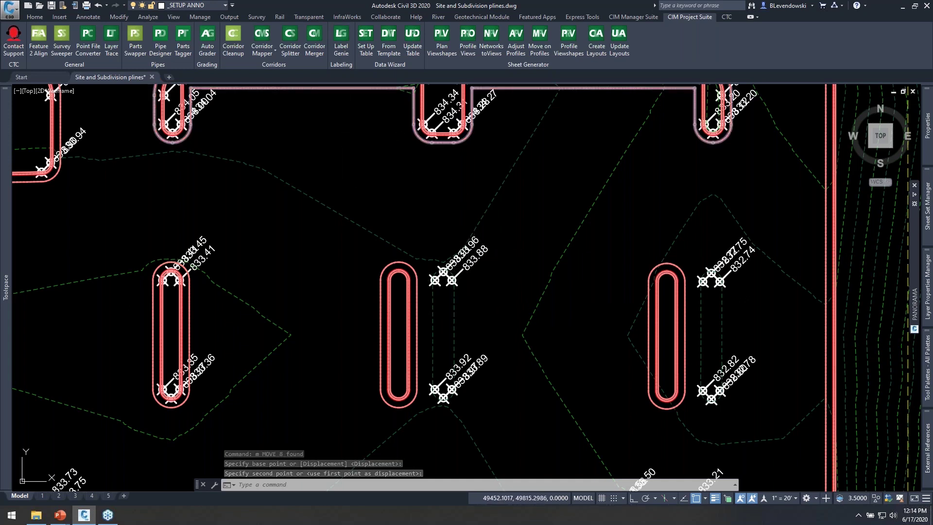
# Step: Set the Label Genie rotation to 45 and both the horizontal and vertical offsets to 3
pyautogui.click(202, 77)
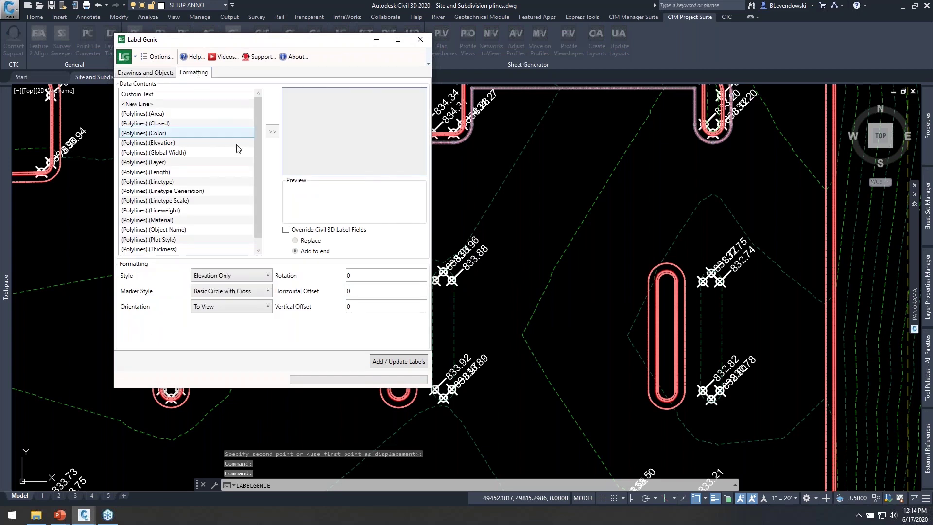
pyautogui.click(349, 292)
pyautogui.write('3')
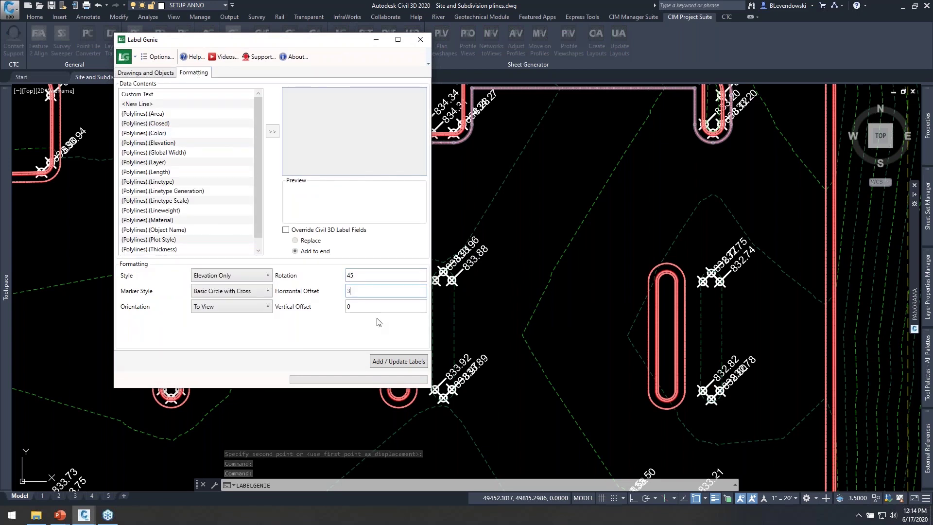
pyautogui.write('3')
pyautogui.moveTo(340, 43); pyautogui.dragTo(342, 37)
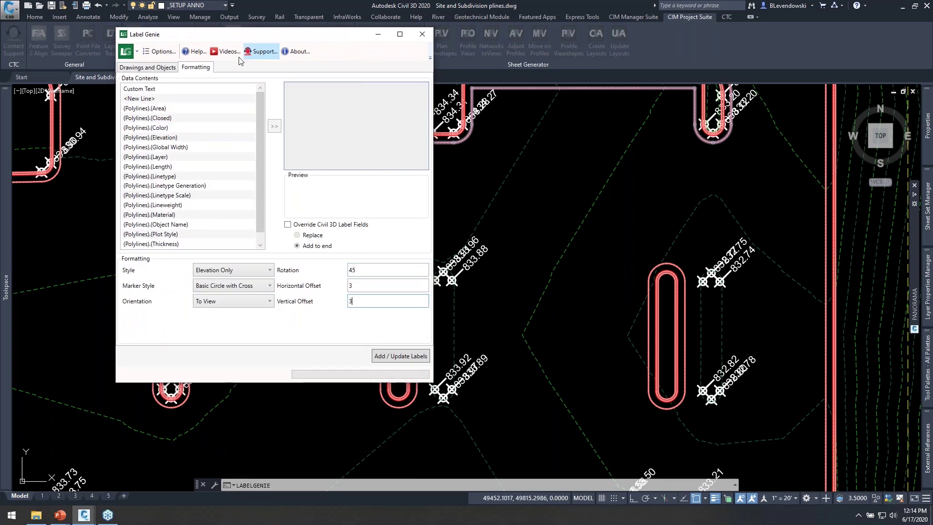
# Step: Check the polyline layer filter and update the surface spot labels to follow the moved parking islands
pyautogui.click(146, 67)
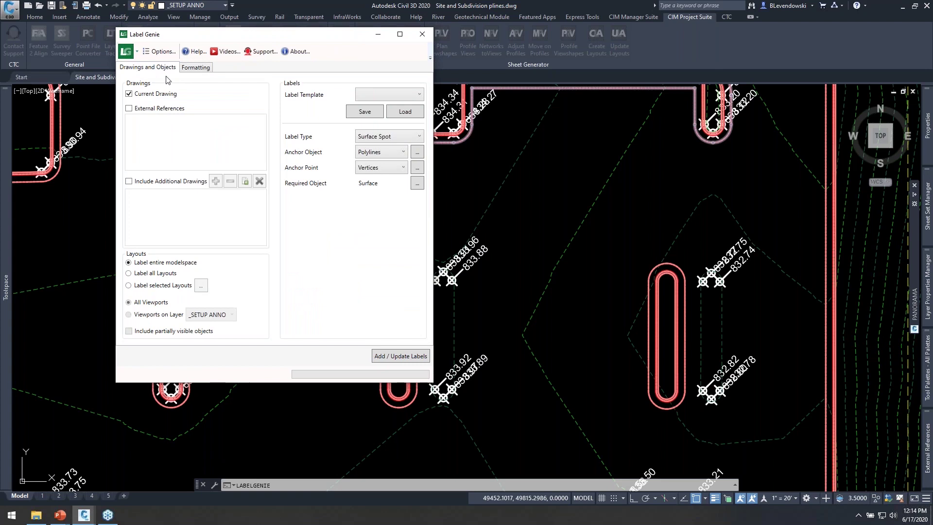
pyautogui.click(417, 153)
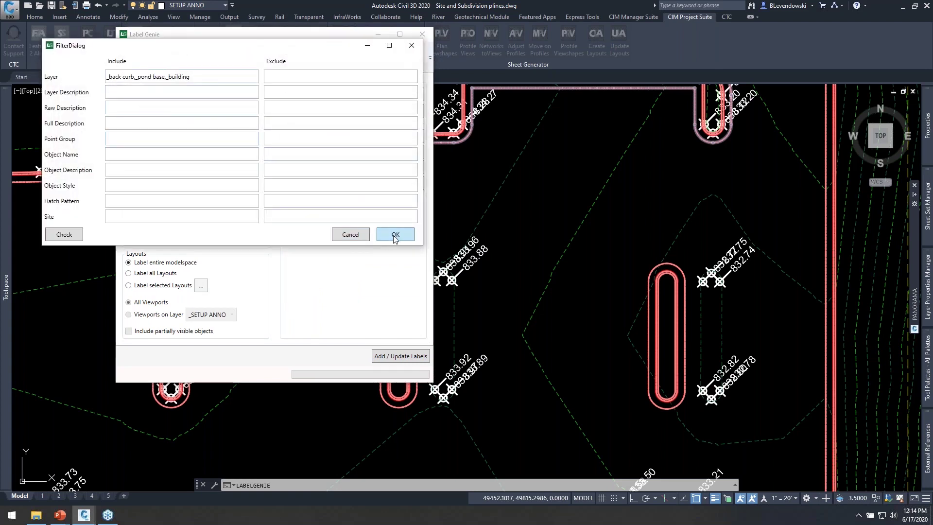
pyautogui.click(395, 235)
pyautogui.click(410, 356)
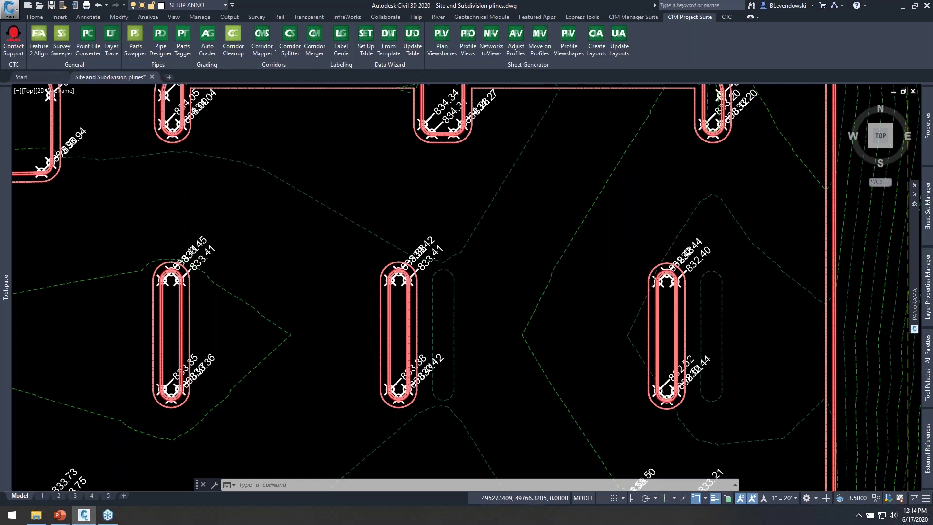
# Step: Manually add four spot elevation labels to the Site FG surface in the drive aisle south of the building
pyautogui.scroll(-1, 616, 247)
pyautogui.moveTo(571, 219); pyautogui.dragTo(685, 325, button='middle')
pyautogui.scroll(2, 434, 221)
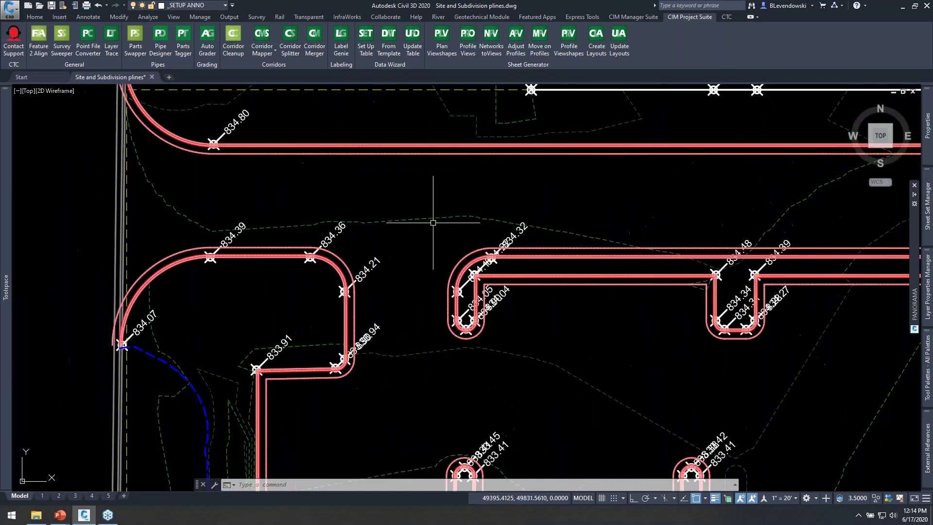
pyautogui.click(431, 216)
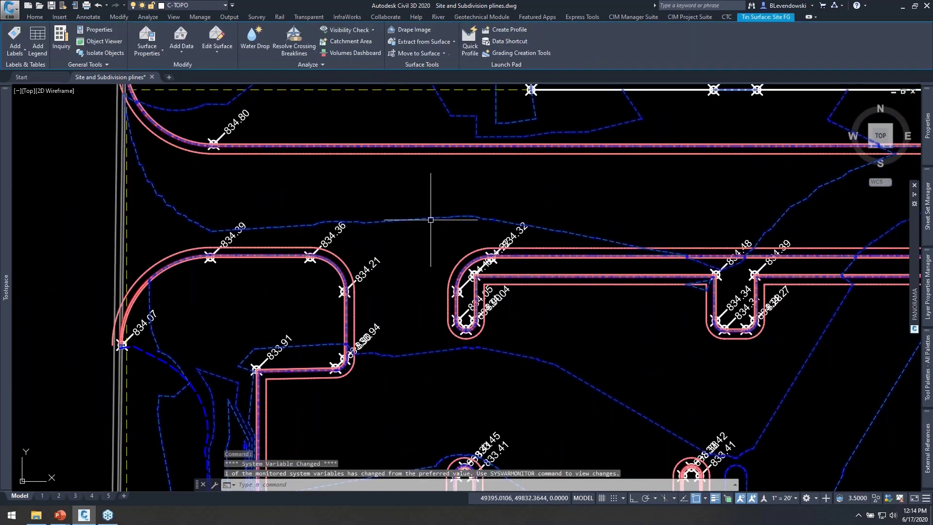
pyautogui.click(15, 51)
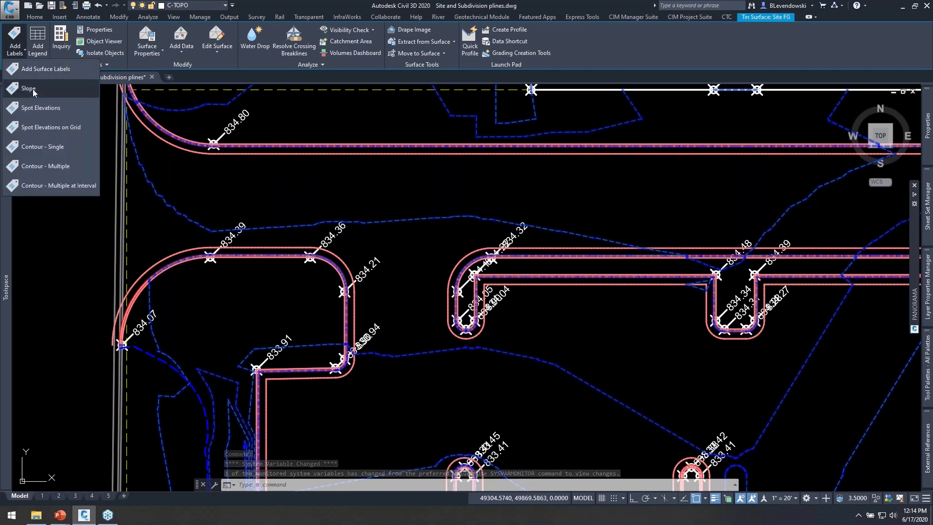
pyautogui.click(40, 108)
pyautogui.click(636, 154)
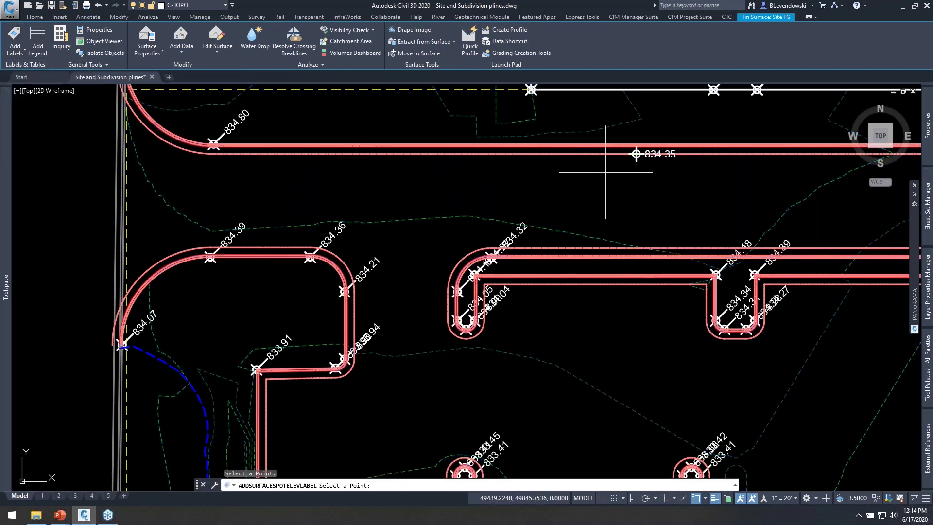
pyautogui.click(769, 170)
pyautogui.click(654, 188)
pyautogui.click(568, 192)
pyautogui.press('Escape')
pyautogui.moveTo(628, 206); pyautogui.dragTo(523, 211, button='middle')
pyautogui.press('Escape')
pyautogui.press('Escape')
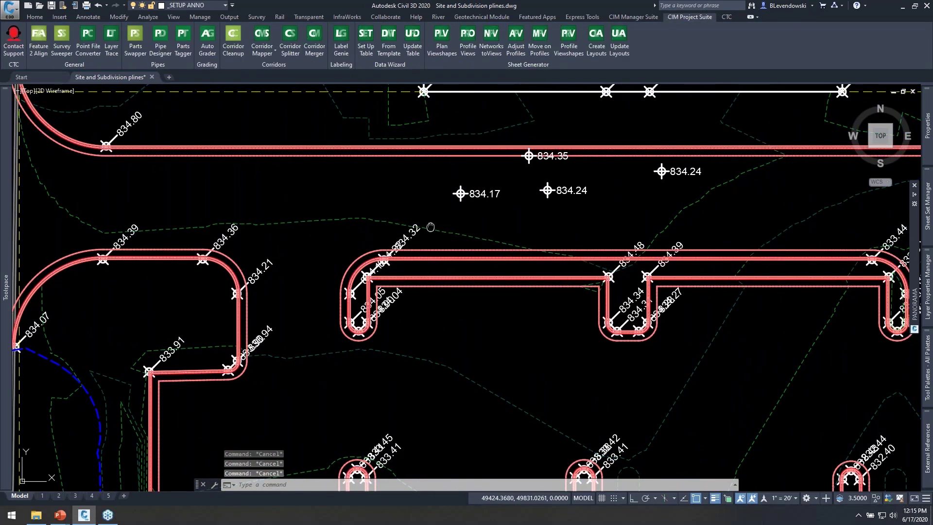
pyautogui.moveTo(432, 228); pyautogui.dragTo(440, 225, button='middle')
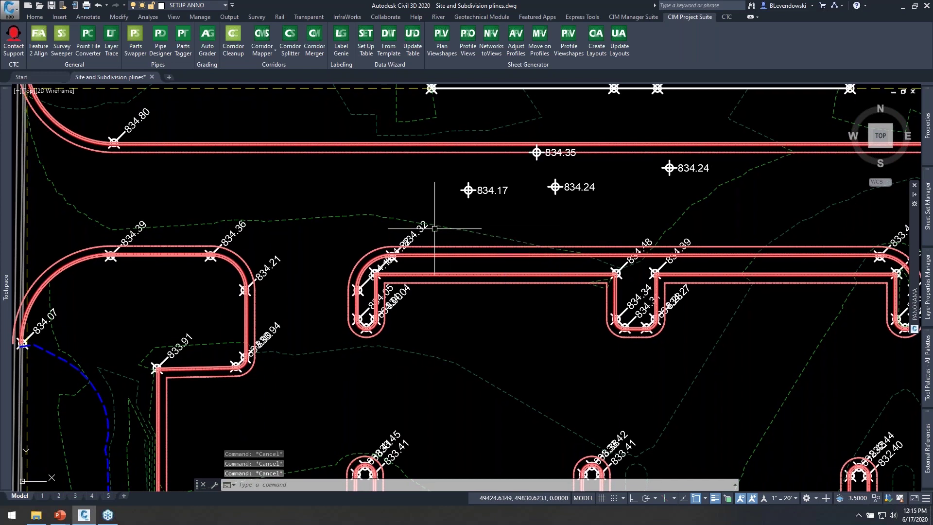
# Step: Rerun the Label Genie label update with rotation 45 and horizontal and vertical offsets of 3
pyautogui.click(340, 47)
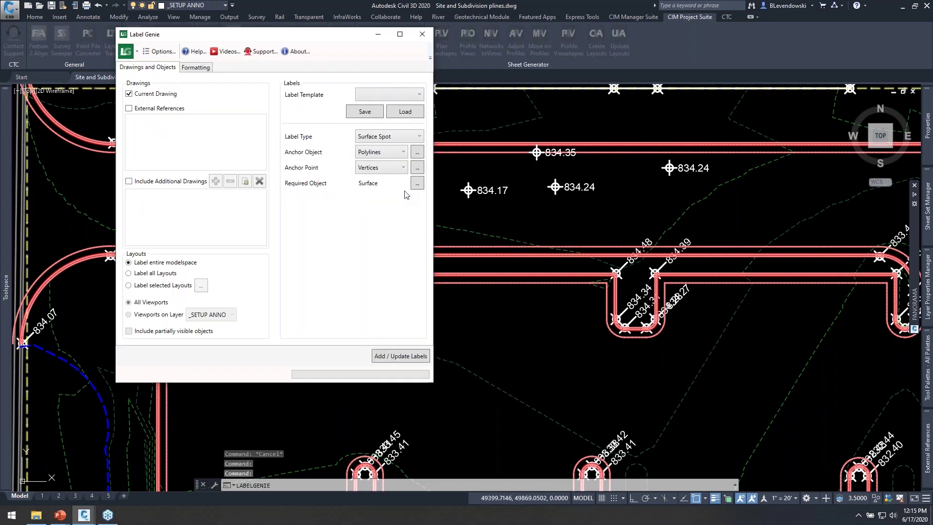
pyautogui.click(196, 68)
pyautogui.write('45')
pyautogui.press('Tab')
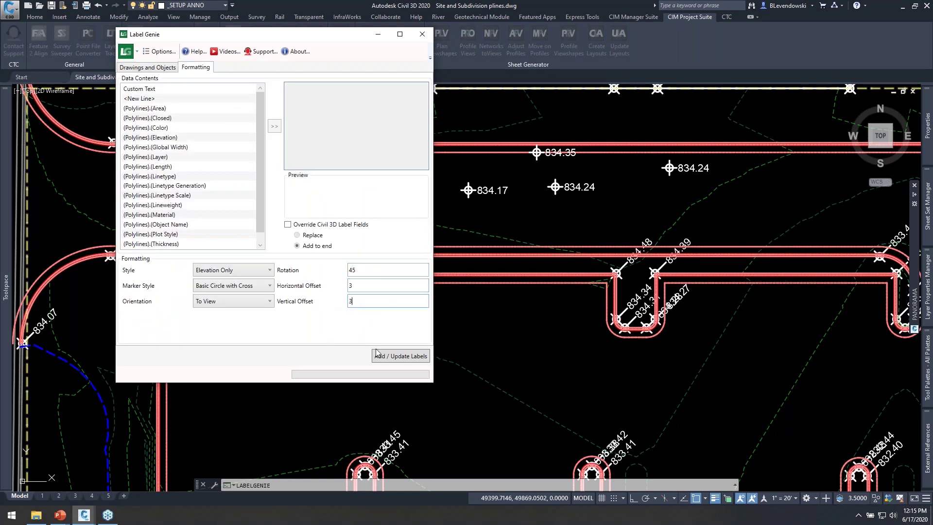
pyautogui.click(386, 356)
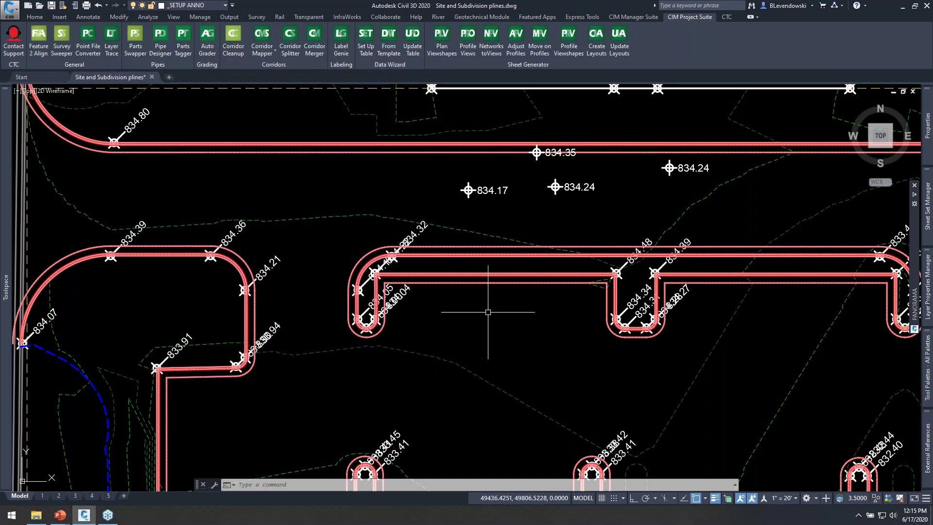
# Step: Inspect the generated spot label at the northwest curve vertex of the long island below the drive aisle
pyautogui.moveTo(567, 299); pyautogui.dragTo(504, 309, button='middle')
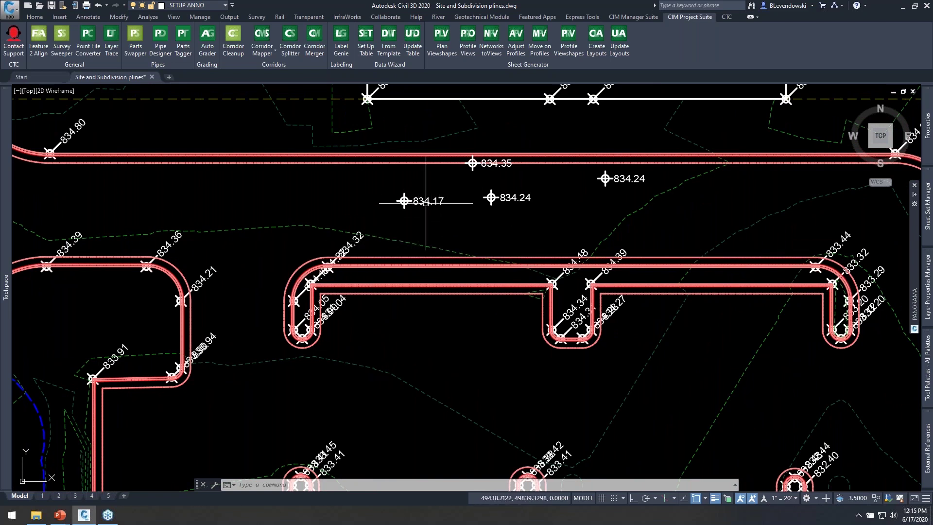
pyautogui.press('Escape')
pyautogui.press('Escape')
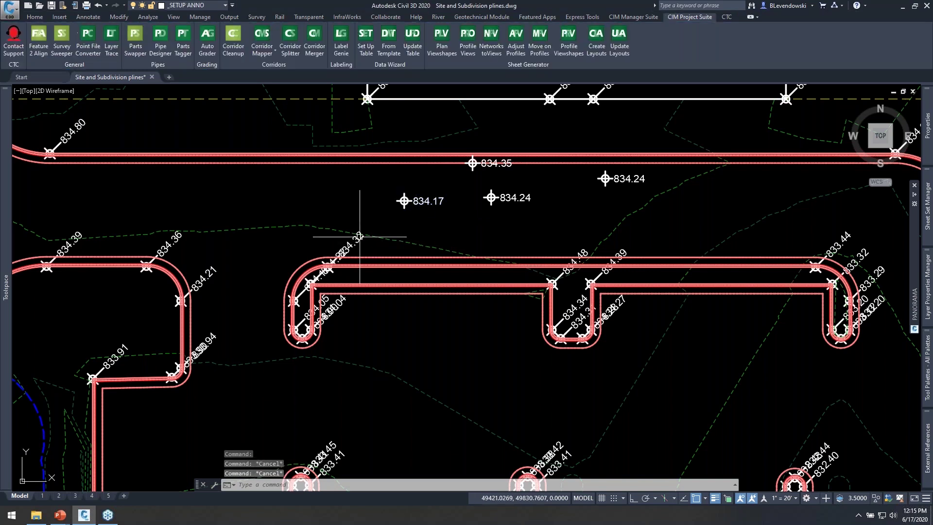
pyautogui.click(345, 246)
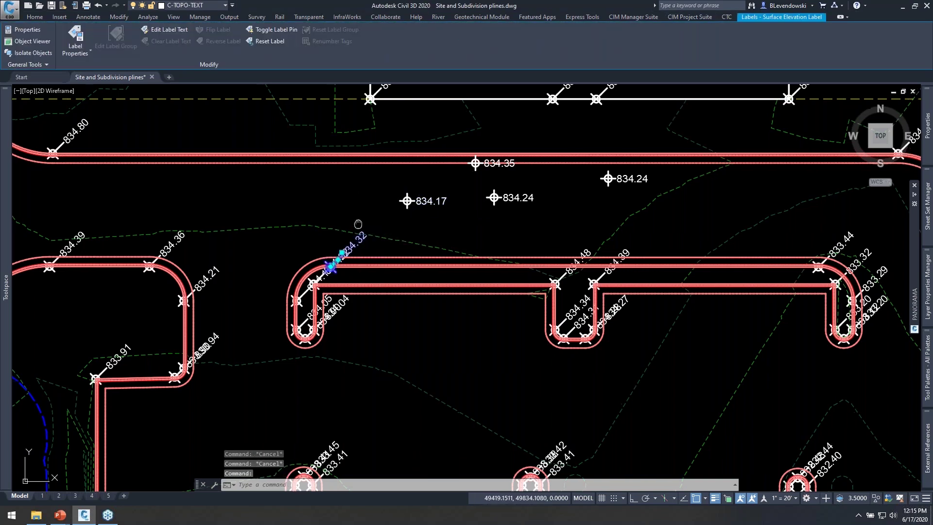
pyautogui.moveTo(361, 223); pyautogui.dragTo(429, 236, button='middle')
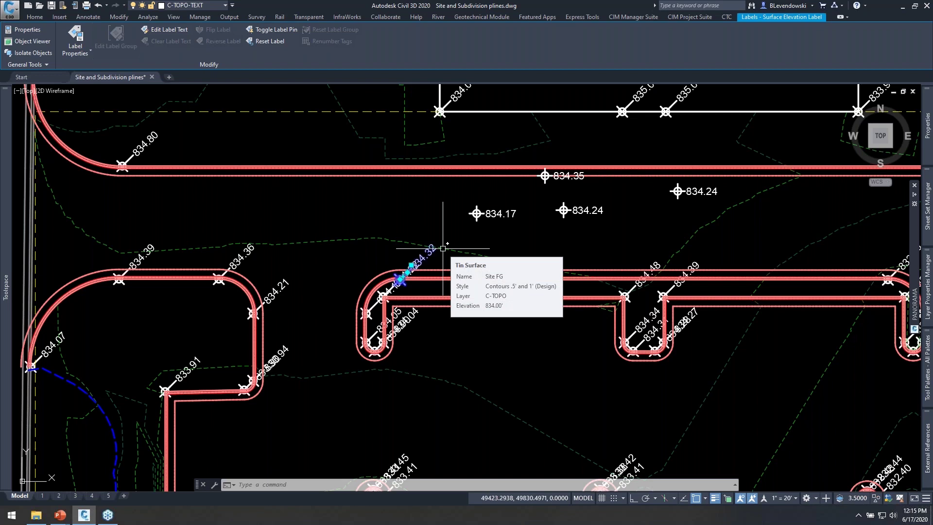
pyautogui.press('Escape')
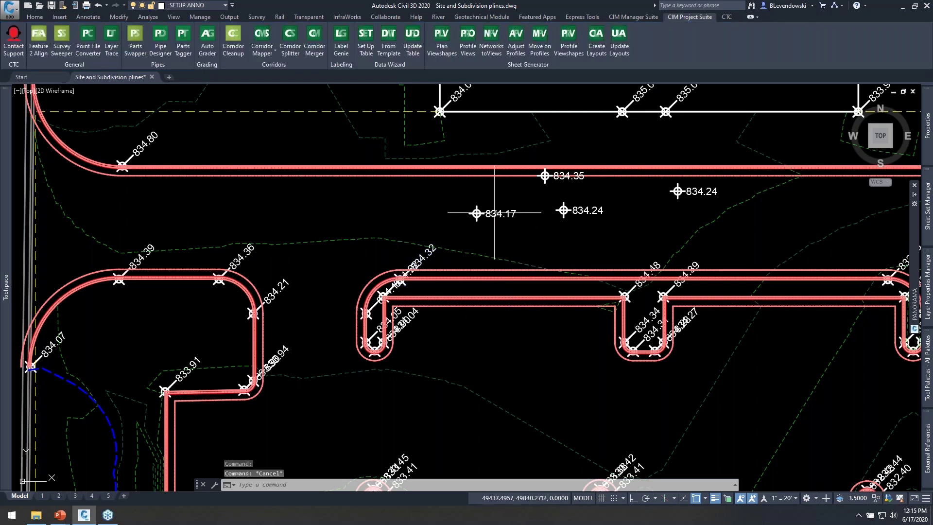
# Step: Inspect the westernmost manually placed spot elevation label in the drive aisle for comparison with the generated labels
pyautogui.click(476, 212)
pyautogui.press('Escape')
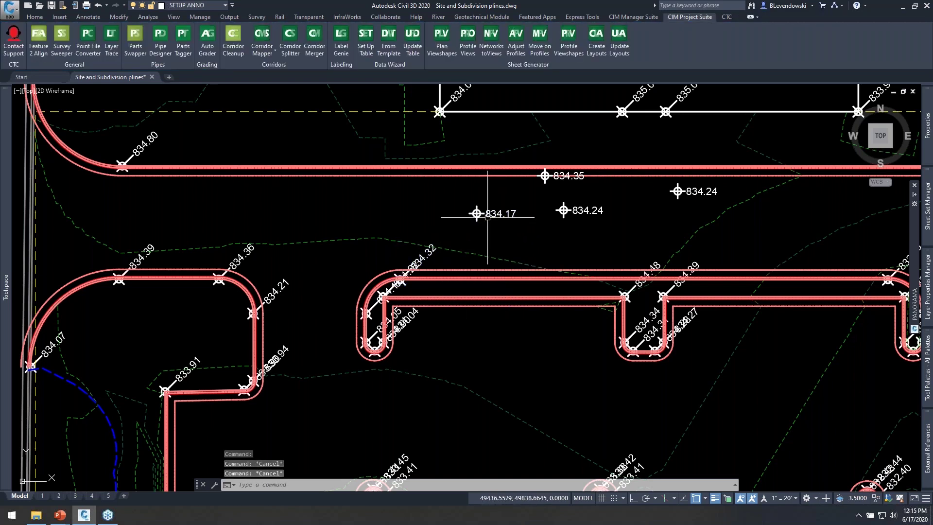
pyautogui.scroll(2, 488, 217)
pyautogui.moveTo(522, 240); pyautogui.dragTo(481, 253, button='middle')
pyautogui.click(499, 213)
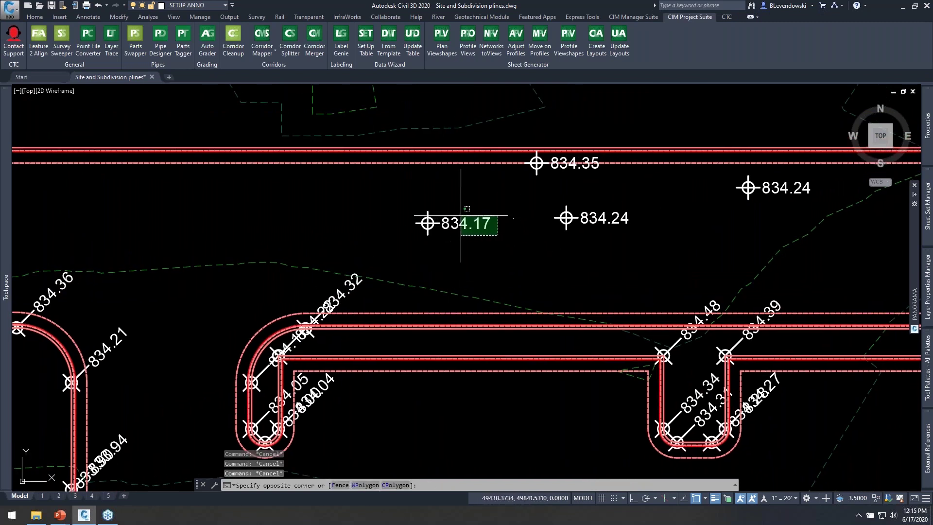
pyautogui.click(428, 231)
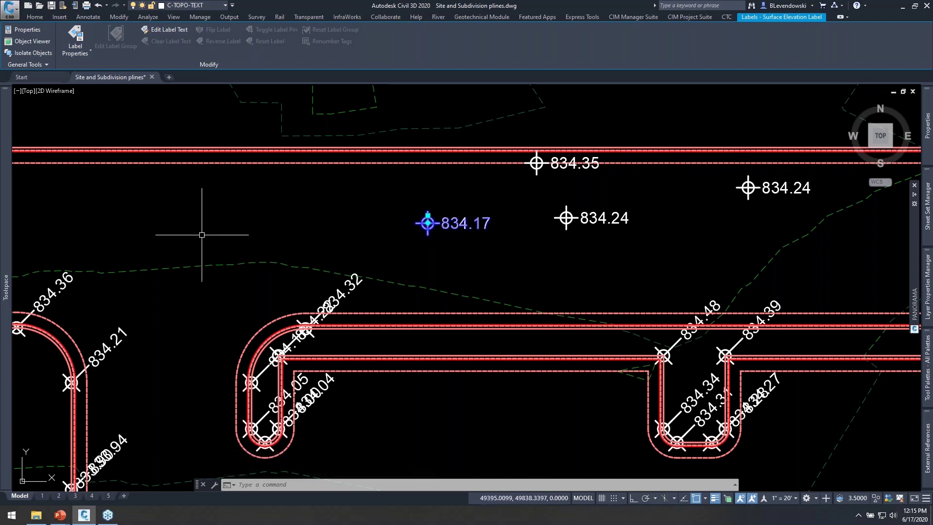
pyautogui.moveTo(207, 234); pyautogui.dragTo(485, 208, button='middle')
pyautogui.press('Escape')
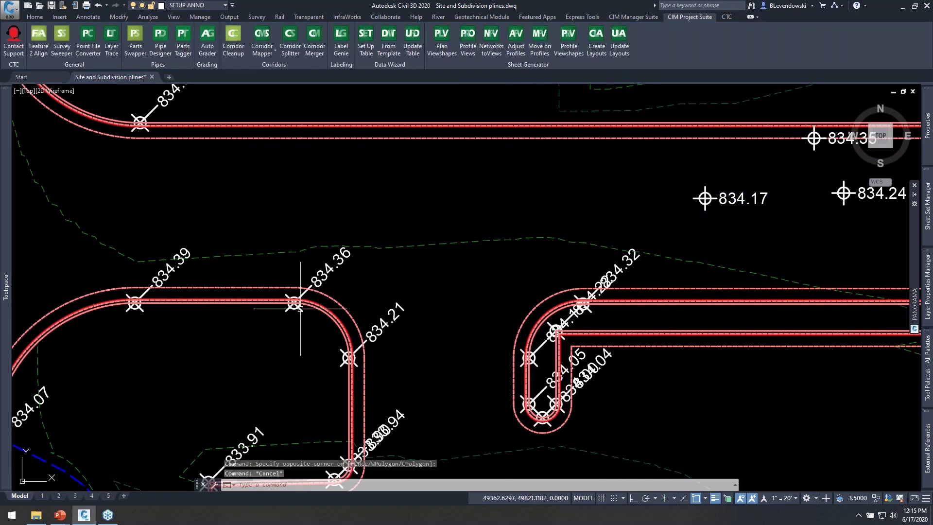
# Step: Move the generated spot label at the start of the west curb island's northeast curve off its vertex, a short distance northwest
pyautogui.click(301, 307)
pyautogui.click(294, 303)
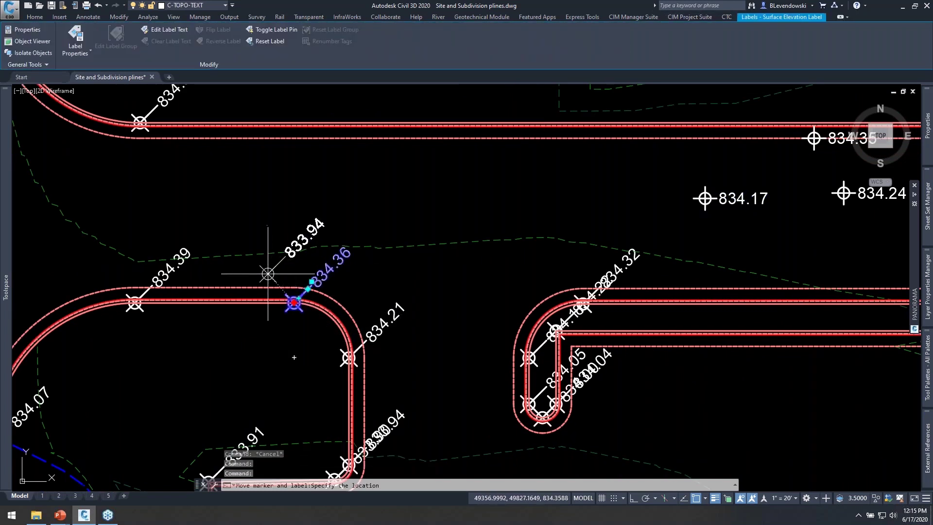
pyautogui.click(256, 268)
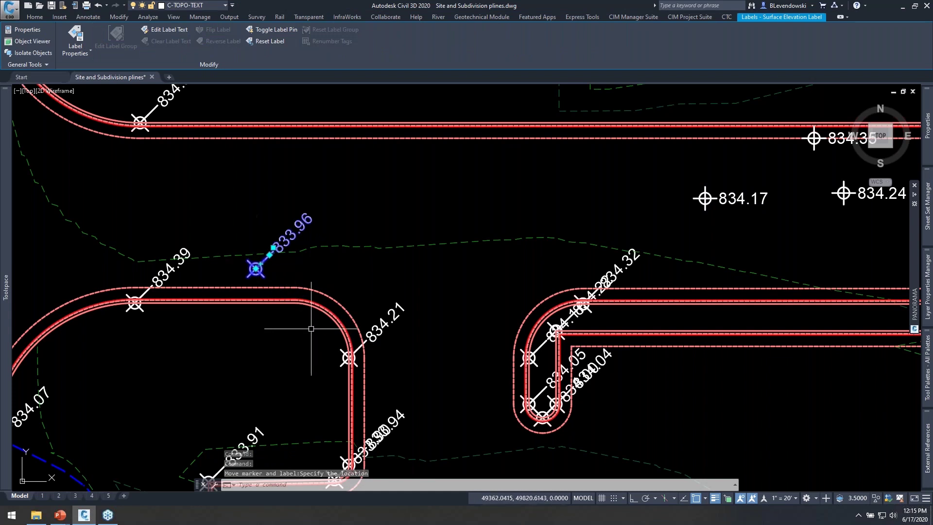
pyautogui.scroll(-5, 326, 304)
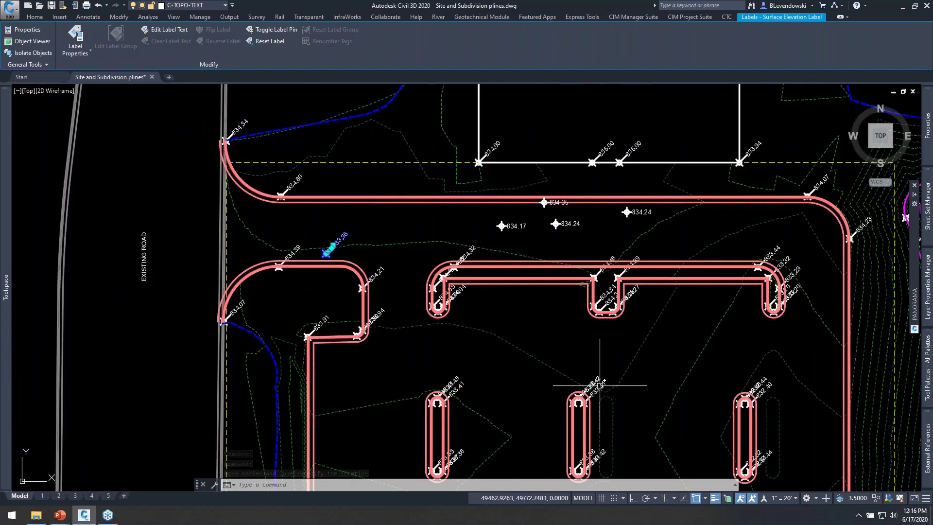
pyautogui.moveTo(424, 240)
pyautogui.mouseDown(button='middle')
pyautogui.moveTo(466, 279)
pyautogui.moveTo(481, 320)
pyautogui.mouseUp(button='middle')
pyautogui.scroll(2, 434, 267)
pyautogui.press('Escape')
pyautogui.press('Escape')
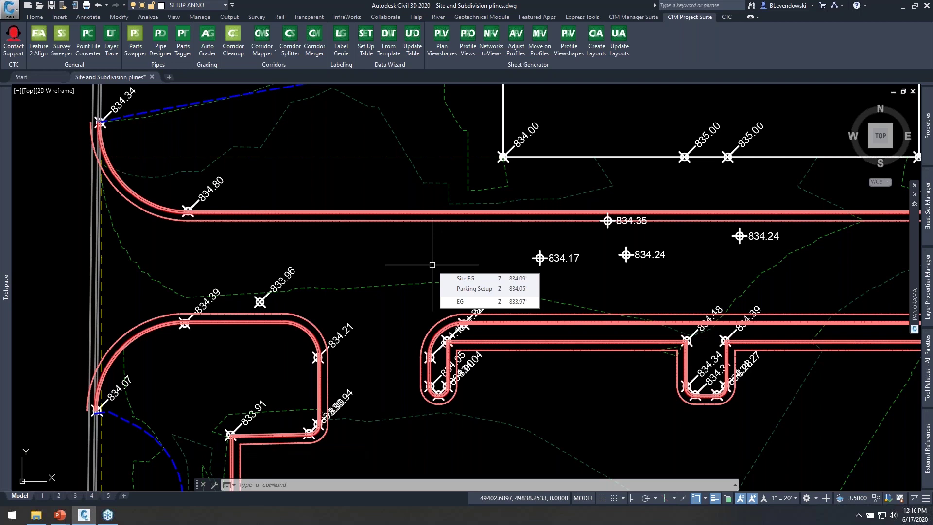
# Step: Regenerate the entire drawing with REGENALL
pyautogui.press('Escape')
pyautogui.write('rea')
pyautogui.press('Return')
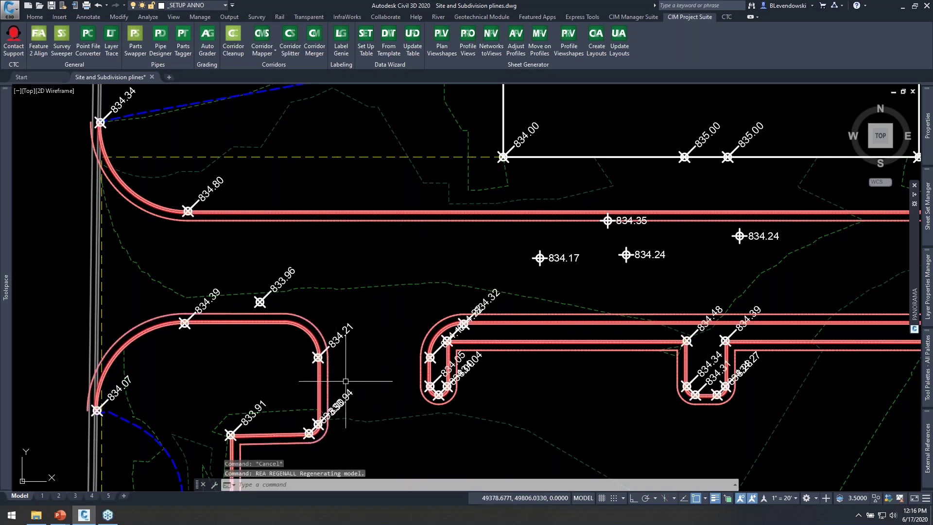
# Step: Examine the displaced label, the manual spot labels and the generated labels around the west curb and long island
pyautogui.moveTo(358, 369); pyautogui.dragTo(385, 279, button='middle')
pyautogui.moveTo(585, 288); pyautogui.dragTo(427, 292, button='middle')
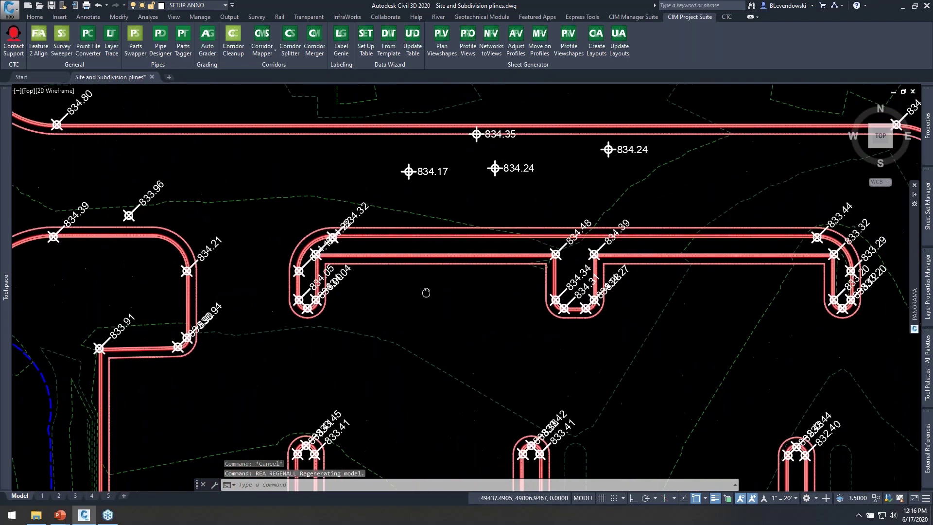
pyautogui.moveTo(287, 260); pyautogui.dragTo(394, 279, button='middle')
pyautogui.scroll(2, 239, 287)
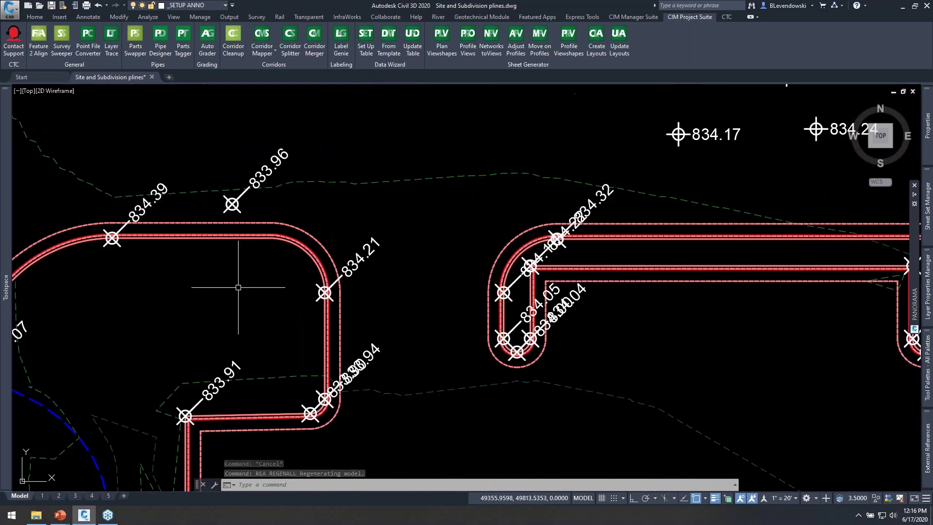
pyautogui.moveTo(238, 287)
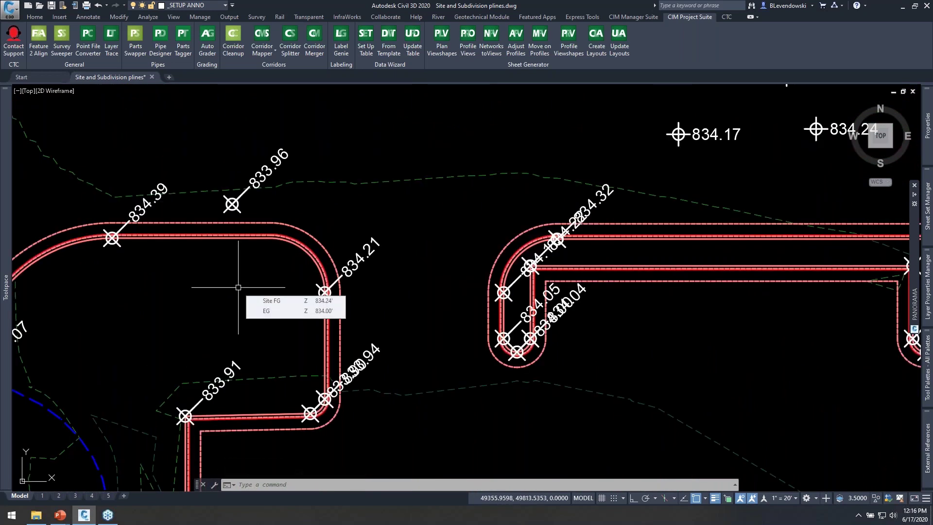
pyautogui.moveTo(393, 290); pyautogui.dragTo(515, 306, button='middle')
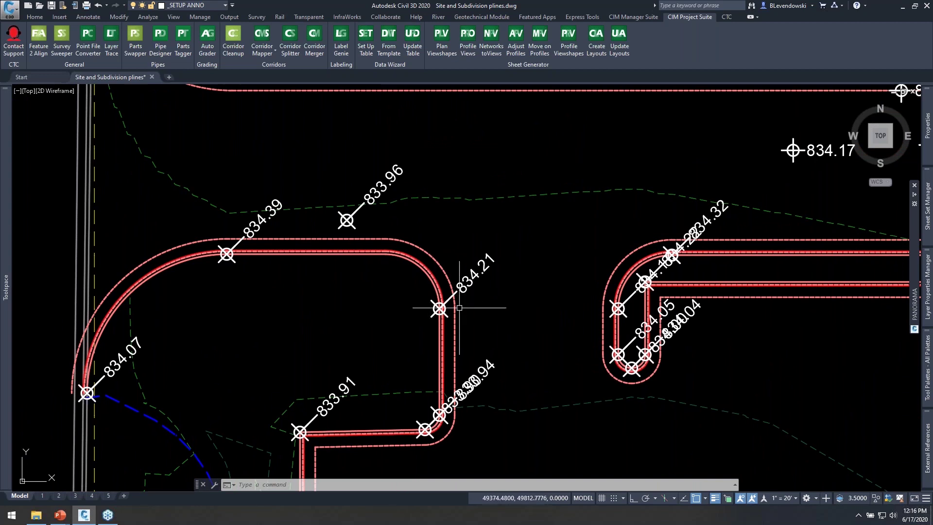
pyautogui.moveTo(464, 311)
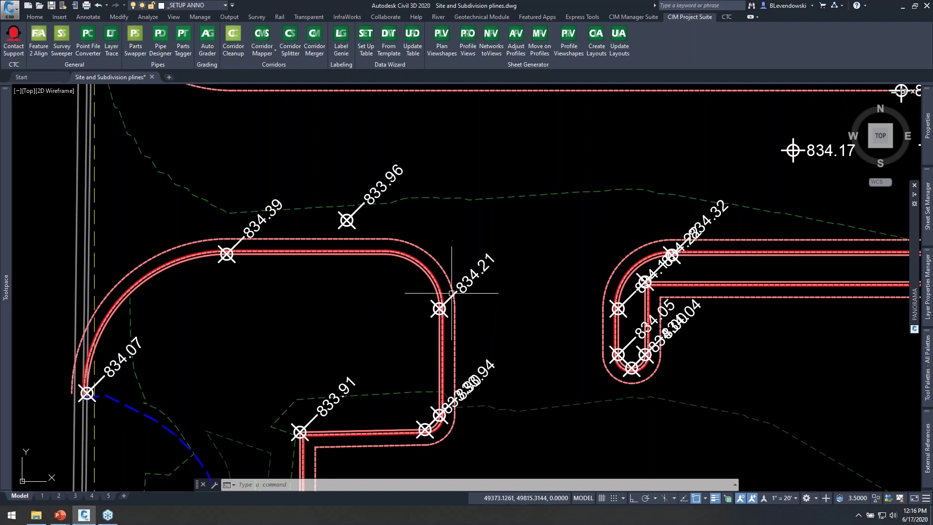
pyautogui.moveTo(548, 202)
pyautogui.mouseDown(button='middle')
pyautogui.moveTo(556, 210)
pyautogui.moveTo(438, 260)
pyautogui.mouseUp(button='middle')
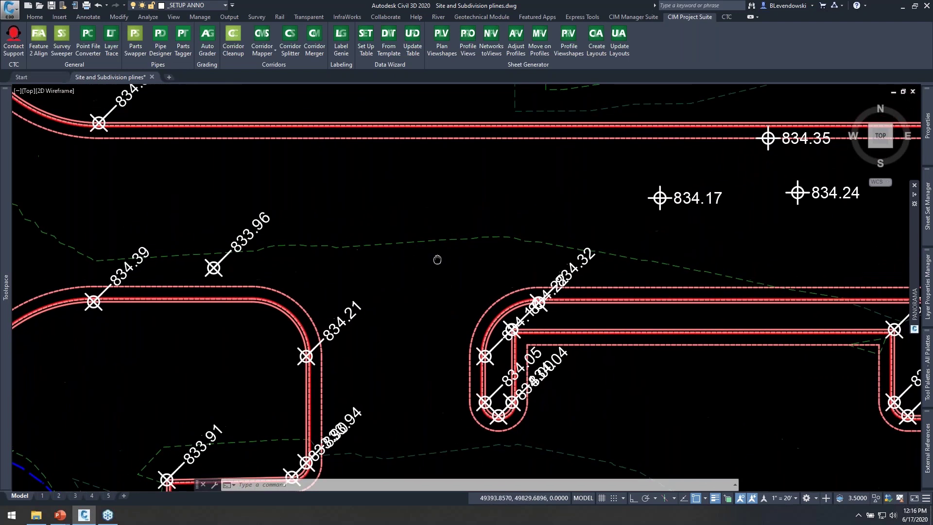
# Step: Regenerate the entire drawing again and review the spot labels across the parking lot, building and pond
pyautogui.write('rea')
pyautogui.press('Return')
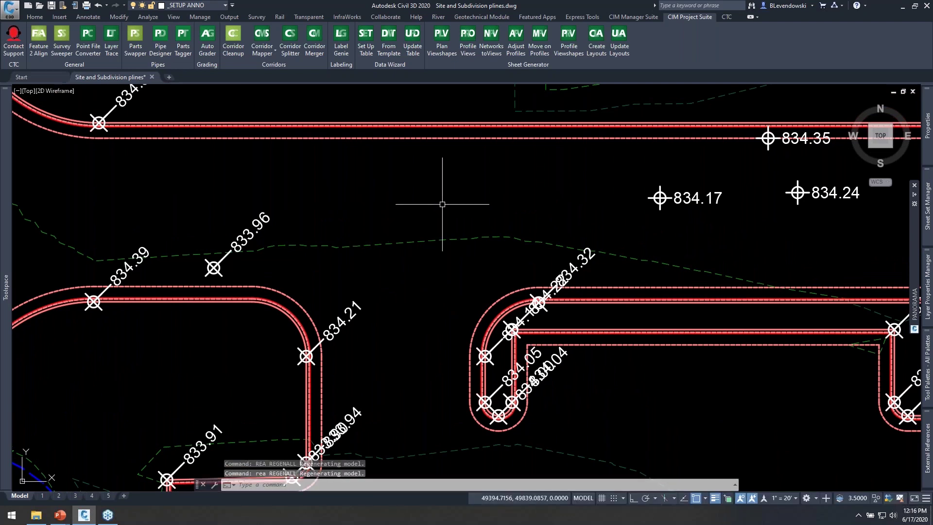
pyautogui.scroll(-3, 442, 204)
pyautogui.scroll(5, 510, 252)
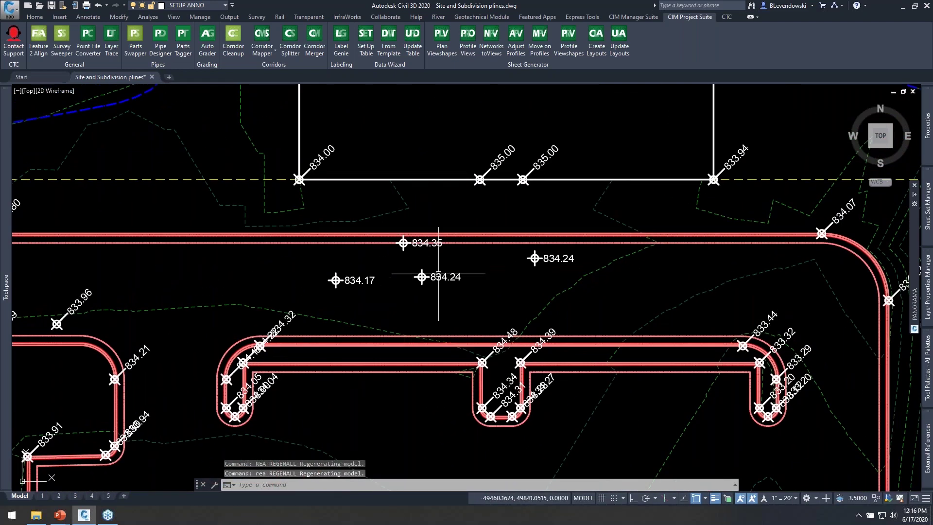
pyautogui.scroll(-2, 464, 247)
pyautogui.moveTo(552, 174); pyautogui.dragTo(414, 141, button='middle')
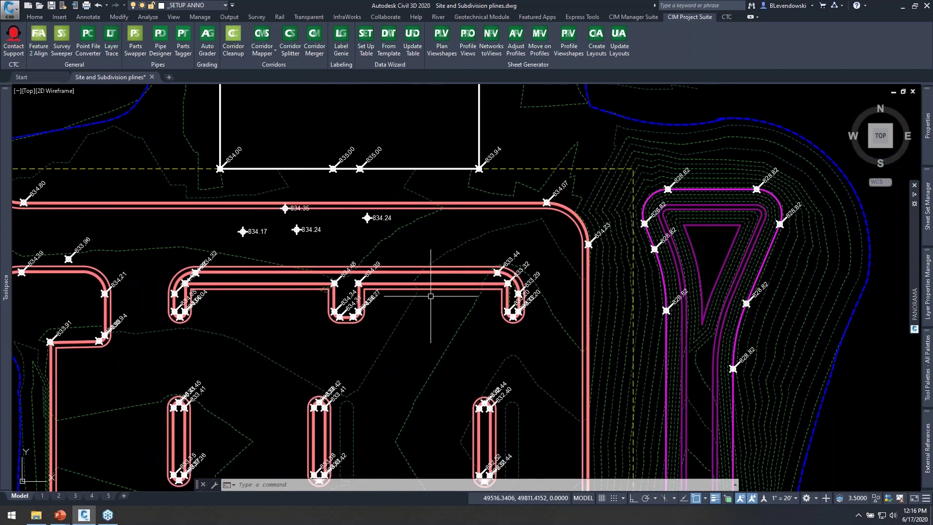
# Step: Go to the subdivision lots west of the site and set the annotation scale to 1" = 30'
pyautogui.moveTo(314, 342); pyautogui.dragTo(630, 318, button='middle')
pyautogui.moveTo(392, 340)
pyautogui.mouseDown(button='middle')
pyautogui.moveTo(448, 302)
pyautogui.moveTo(763, 194)
pyautogui.mouseUp(button='middle')
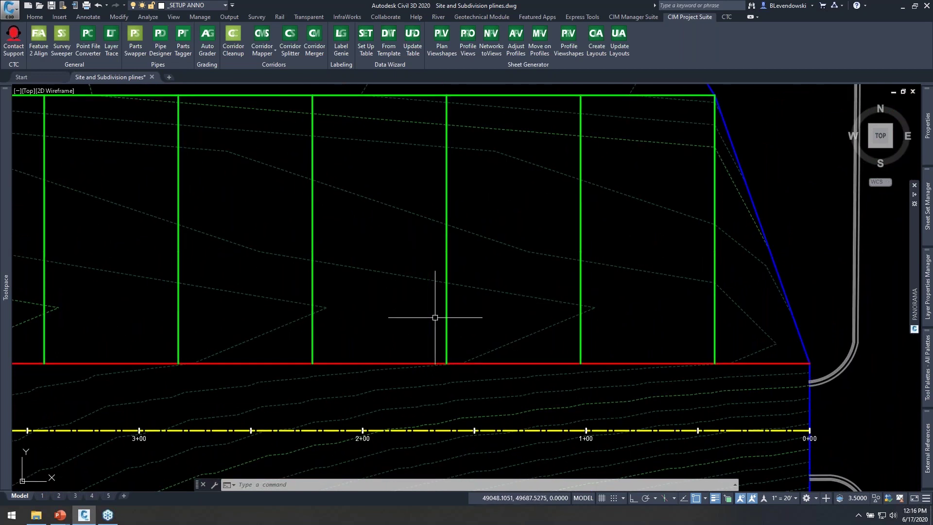
pyautogui.moveTo(435, 317); pyautogui.dragTo(661, 223, button='middle')
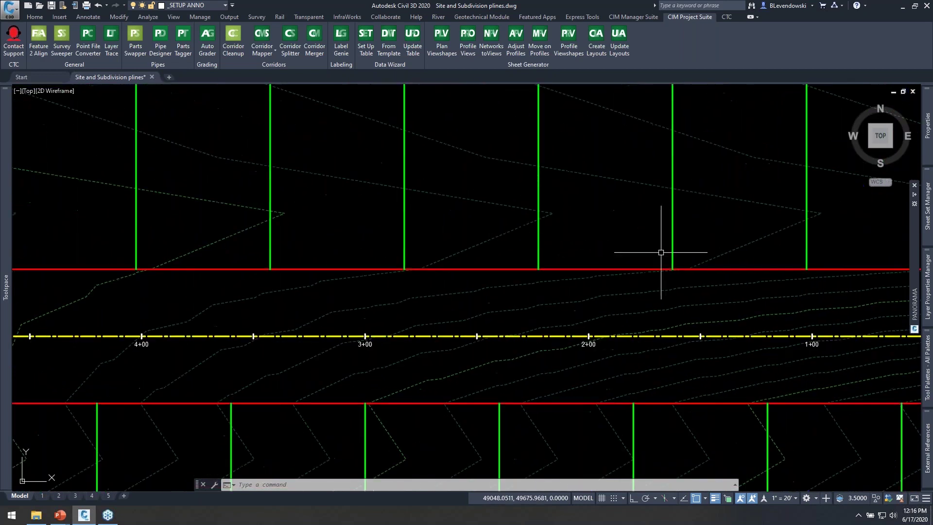
pyautogui.click(784, 499)
pyautogui.click(779, 285)
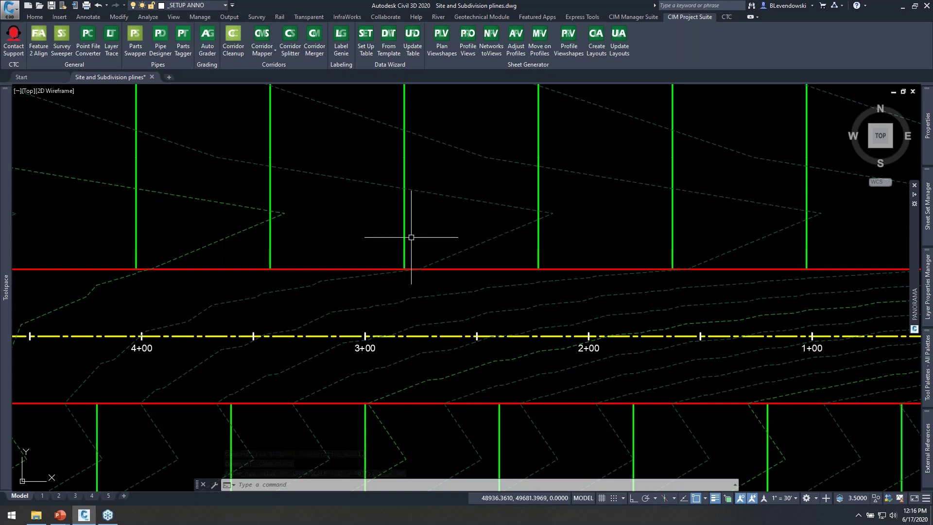
# Step: Examine the subdivision's lot lines, right-of-way lines, surface contours and road centerline alignment
pyautogui.scroll(-2, 547, 202)
pyautogui.moveTo(663, 177)
pyautogui.mouseDown(button='middle')
pyautogui.moveTo(385, 209)
pyautogui.moveTo(271, 211)
pyautogui.moveTo(421, 327)
pyautogui.mouseUp(button='middle')
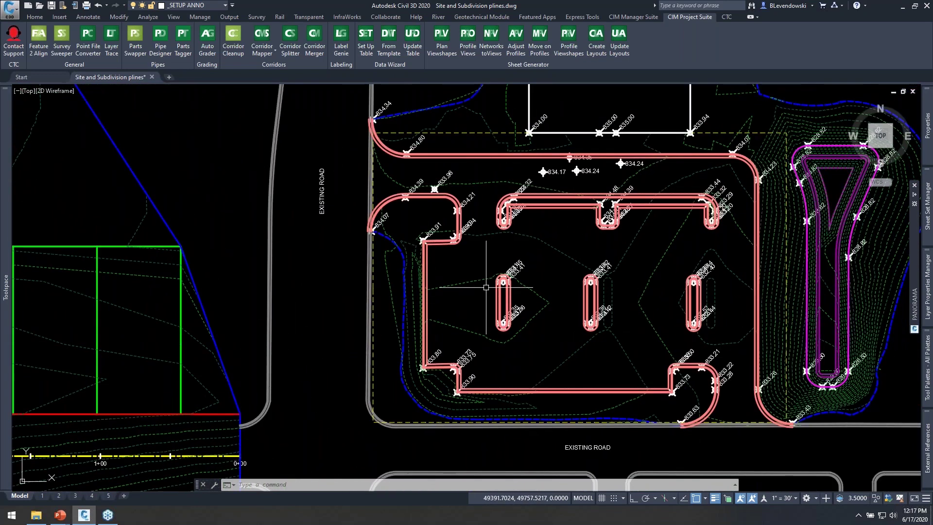
pyautogui.press('Escape')
pyautogui.moveTo(170, 327); pyautogui.dragTo(548, 216, button='middle')
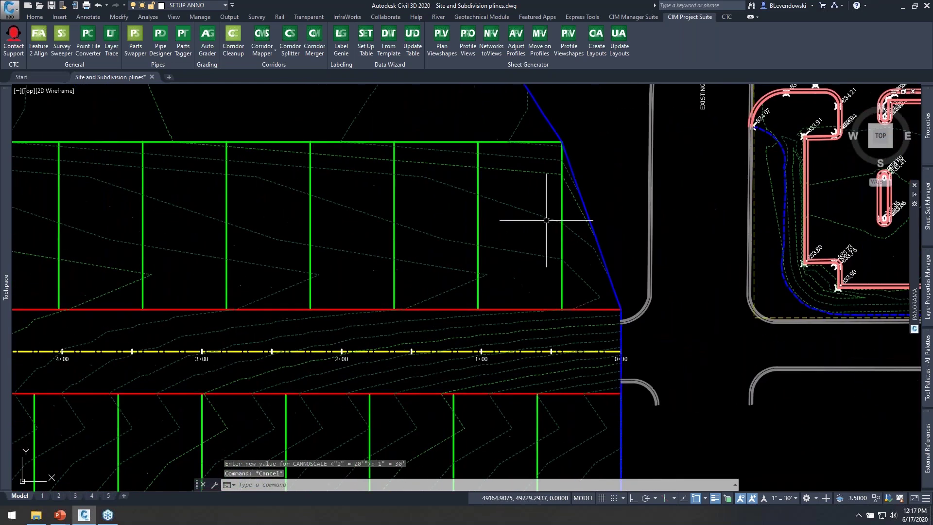
pyautogui.click(487, 169)
pyautogui.press('Escape')
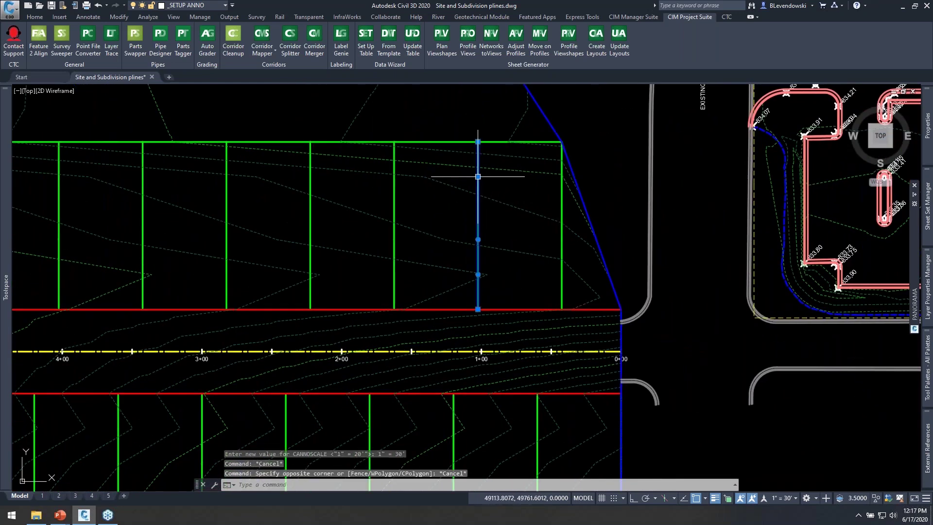
pyautogui.press('Escape')
pyautogui.scroll(2, 408, 352)
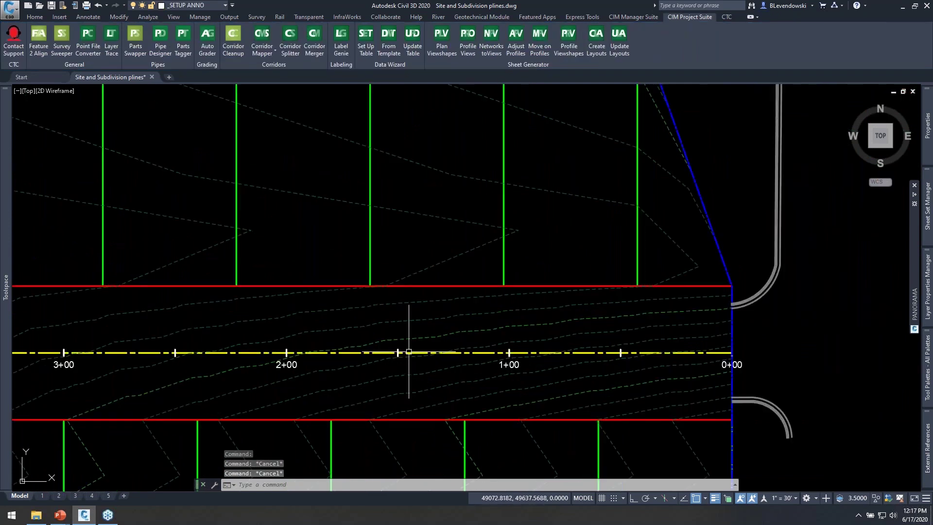
pyautogui.press('Escape')
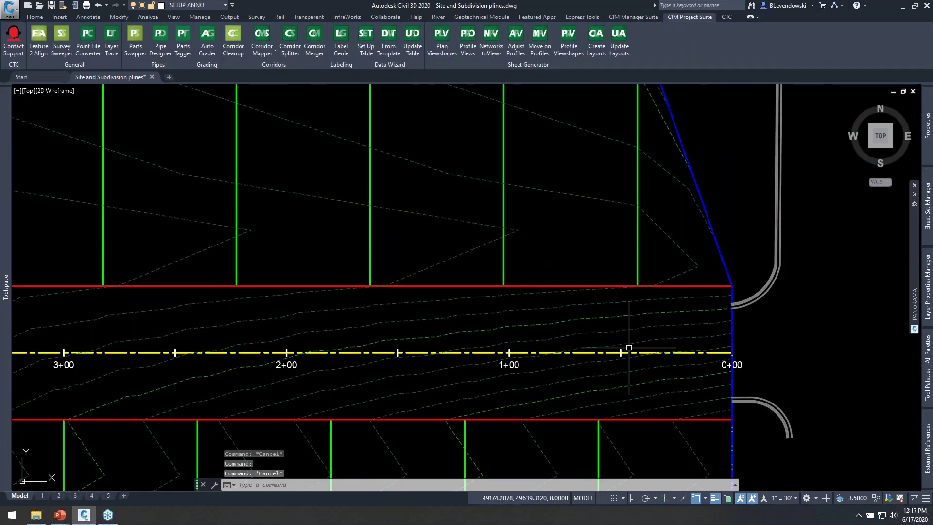
pyautogui.moveTo(395, 220); pyautogui.dragTo(657, 268, button='middle')
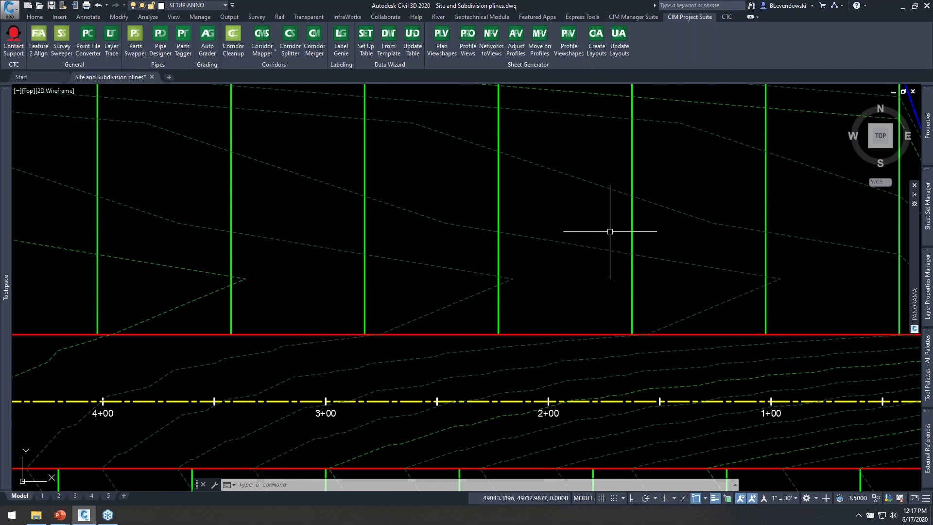
pyautogui.moveTo(610, 231)
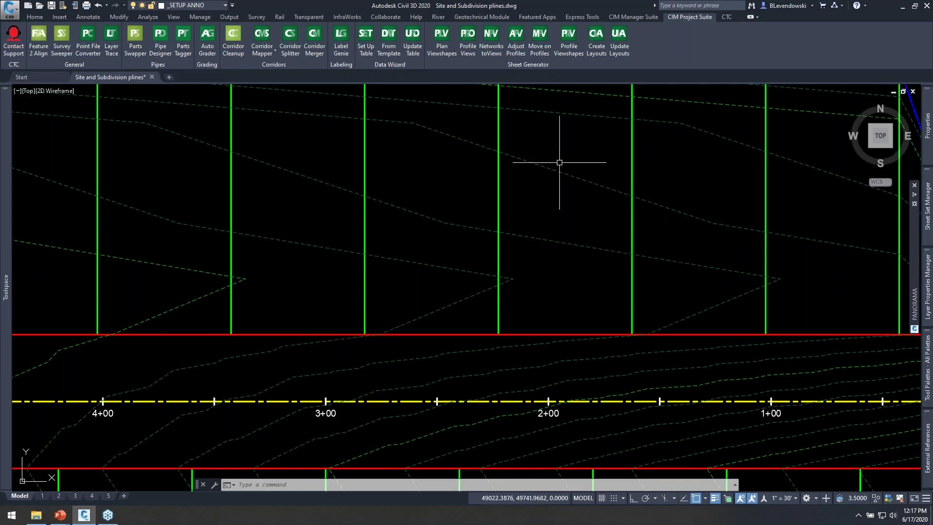
pyautogui.moveTo(529, 129); pyautogui.dragTo(568, 221, button='middle')
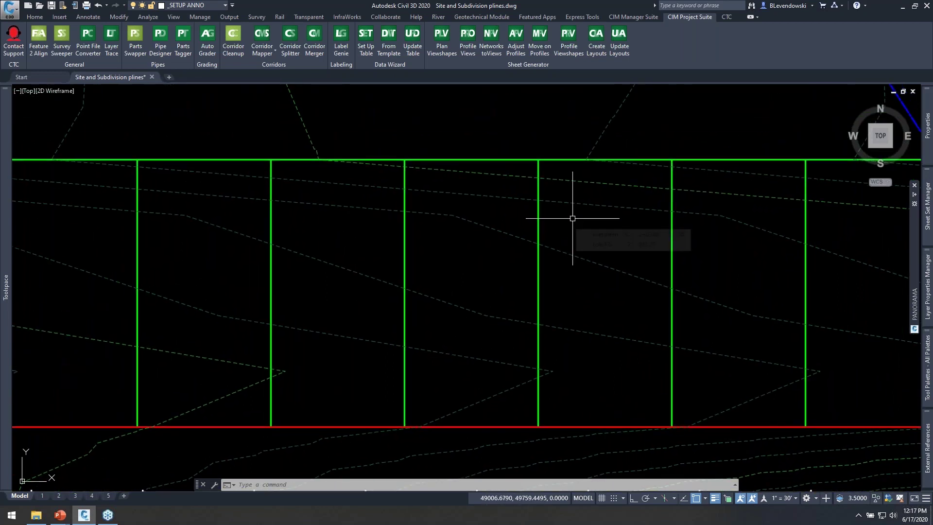
pyautogui.moveTo(591, 218)
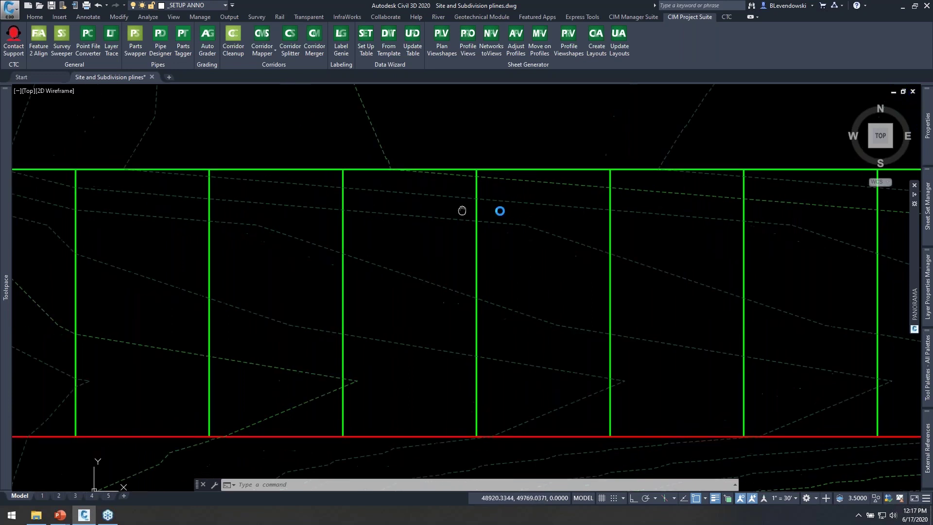
pyautogui.scroll(-3, 545, 204)
pyautogui.moveTo(568, 224)
pyautogui.mouseDown(button='middle')
pyautogui.moveTo(440, 221)
pyautogui.moveTo(296, 196)
pyautogui.mouseUp(button='middle')
pyautogui.moveTo(449, 228)
pyautogui.mouseDown(button='middle')
pyautogui.moveTo(396, 154)
pyautogui.moveTo(452, 219)
pyautogui.mouseUp(button='middle')
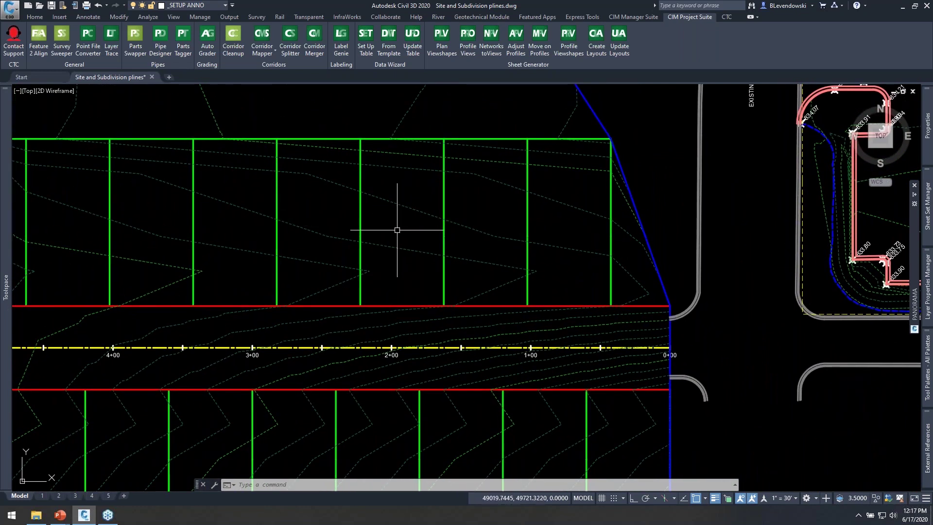
# Step: Open Label Genie and anchor the Surface Spot labels to the vertices of feature lines
pyautogui.click(344, 57)
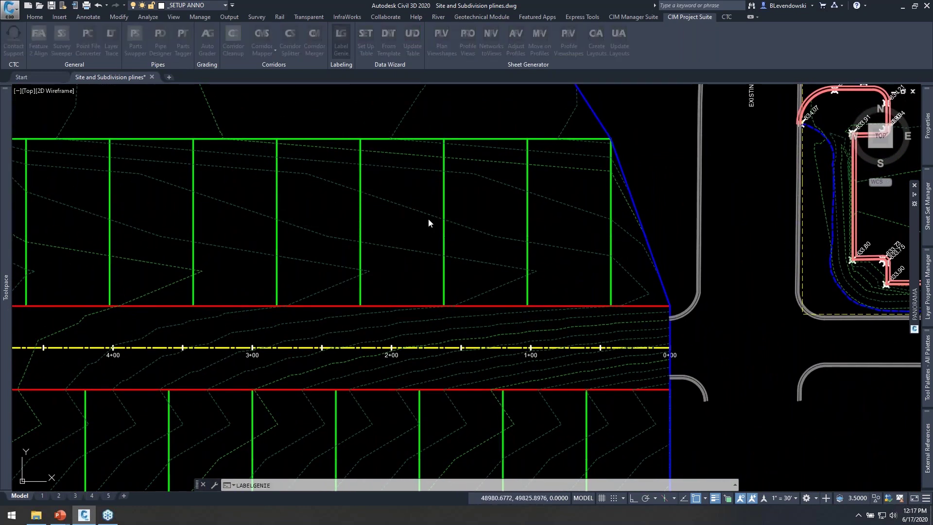
pyautogui.moveTo(341, 34)
pyautogui.mouseDown()
pyautogui.moveTo(497, 117)
pyautogui.moveTo(620, 73)
pyautogui.mouseUp()
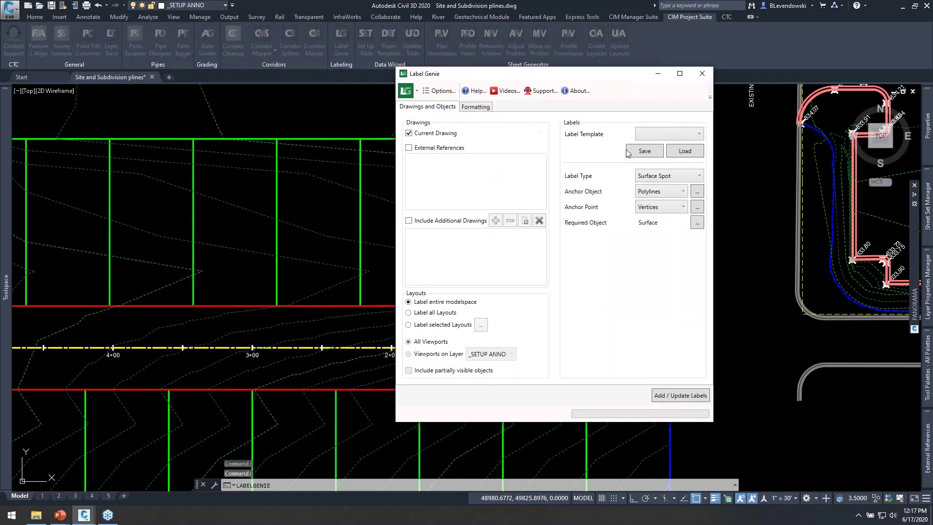
pyautogui.click(662, 193)
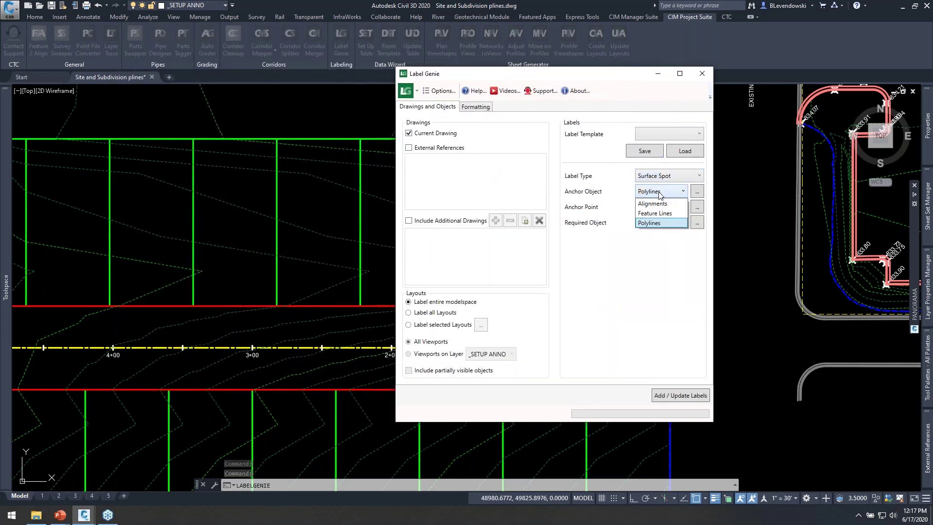
pyautogui.click(656, 214)
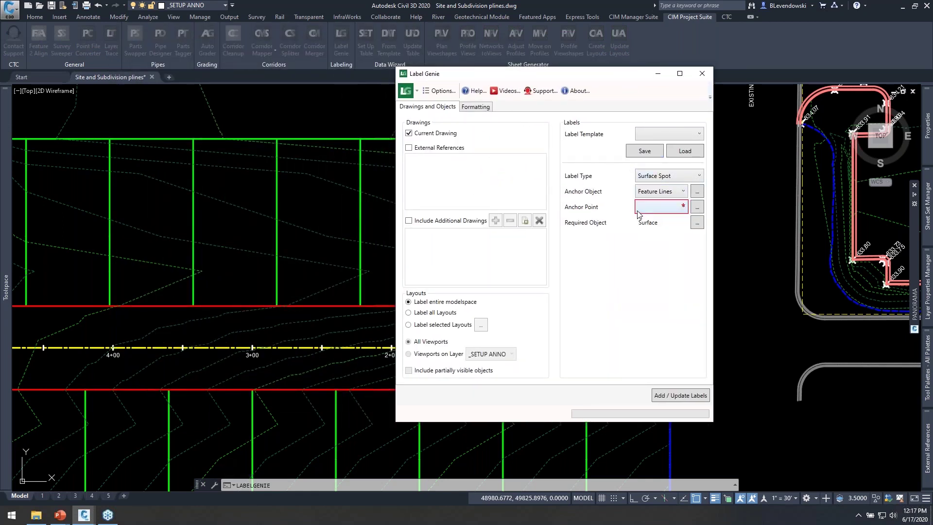
pyautogui.click(659, 215)
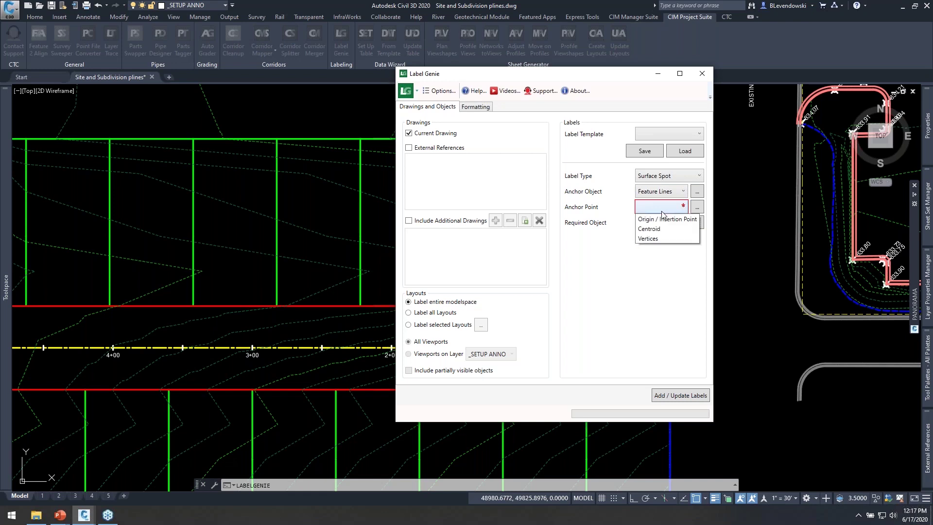
pyautogui.click(651, 240)
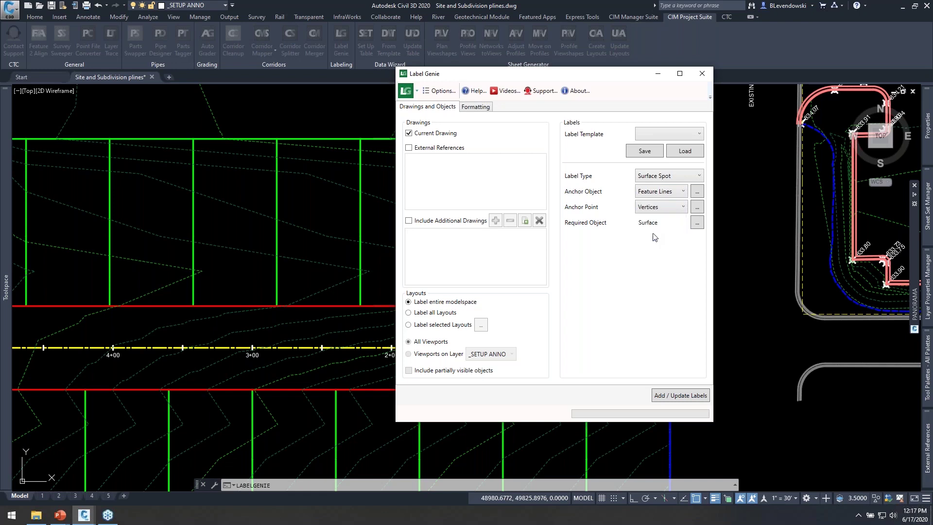
# Step: Add High Points and Low Points to the vertex types used as anchor points
pyautogui.click(696, 209)
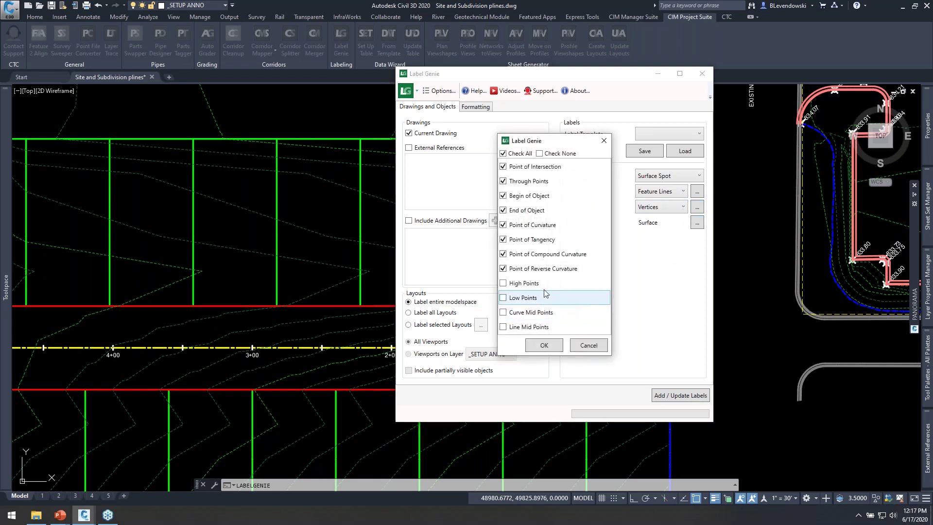
pyautogui.click(506, 283)
pyautogui.click(510, 298)
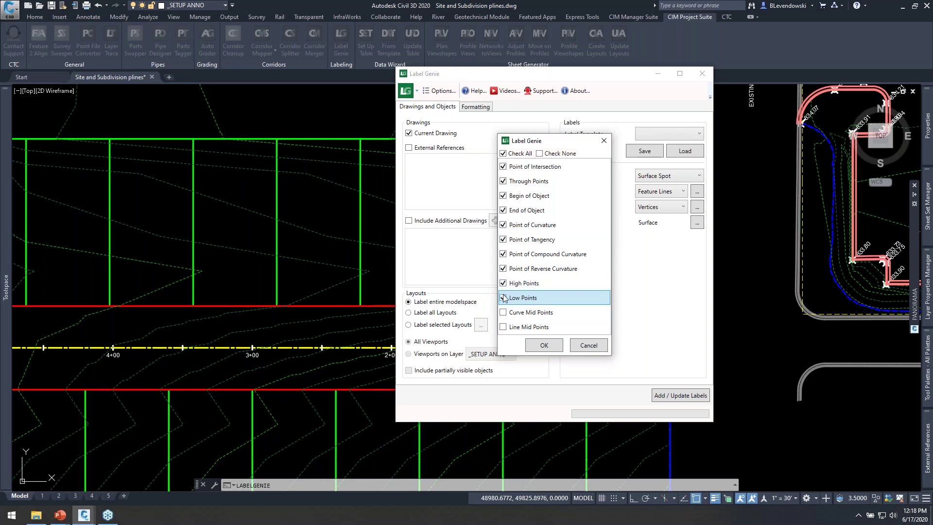
pyautogui.click(544, 345)
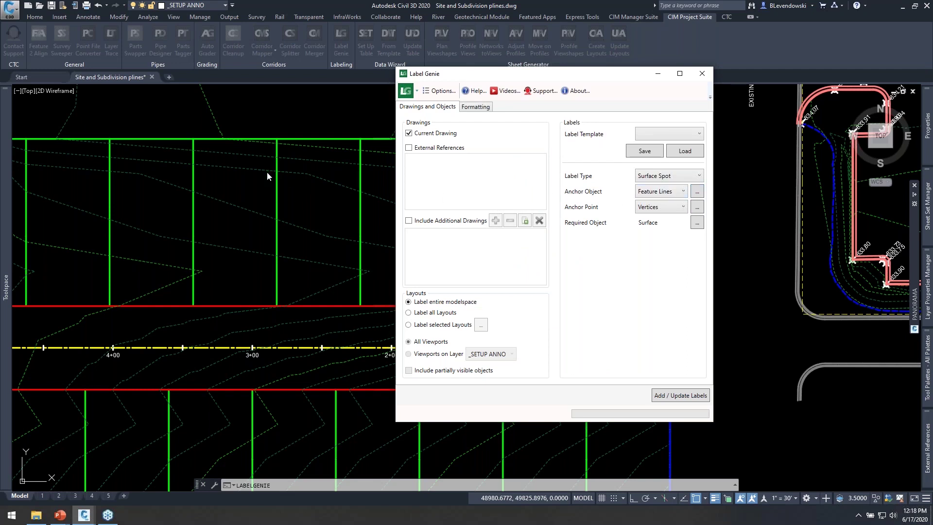
# Step: Set the feature line filter to include only the _lots layer and check which objects match
pyautogui.click(697, 192)
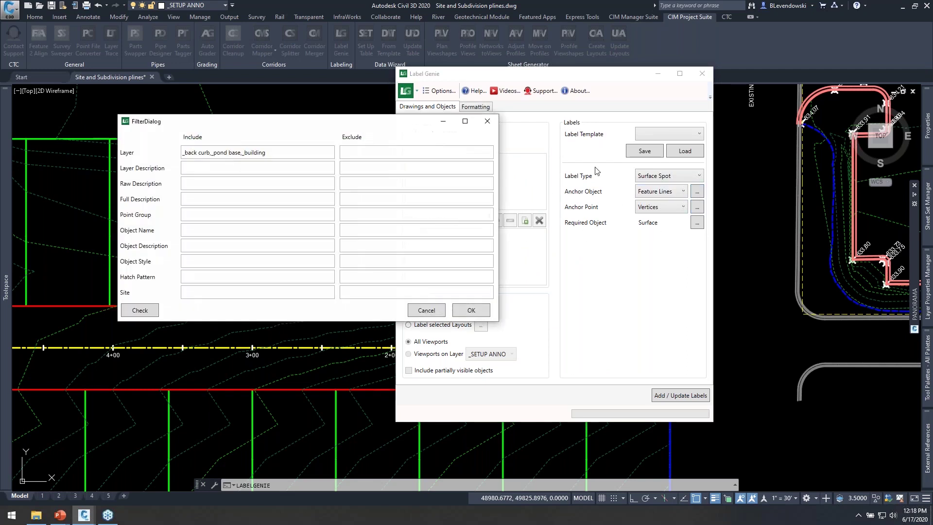
pyautogui.click(287, 157)
pyautogui.moveTo(270, 151); pyautogui.dragTo(88, 150)
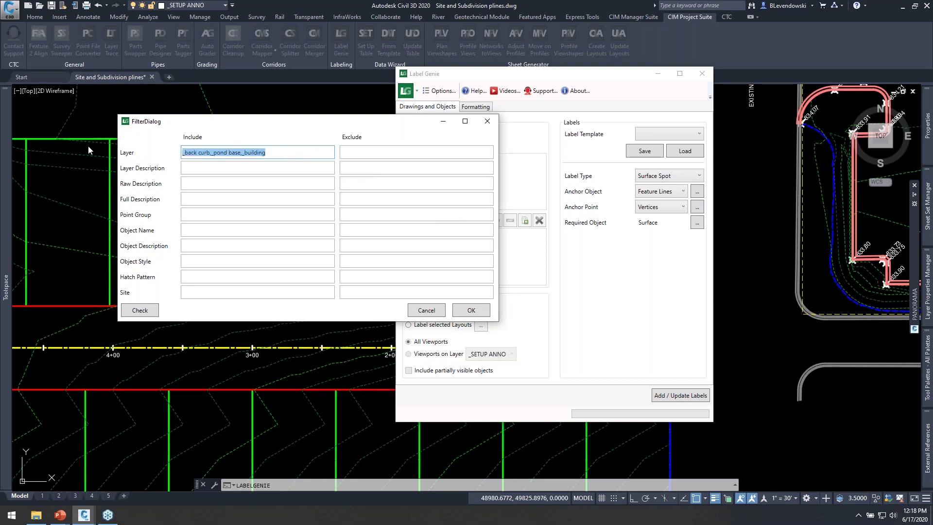
pyautogui.write('_lots')
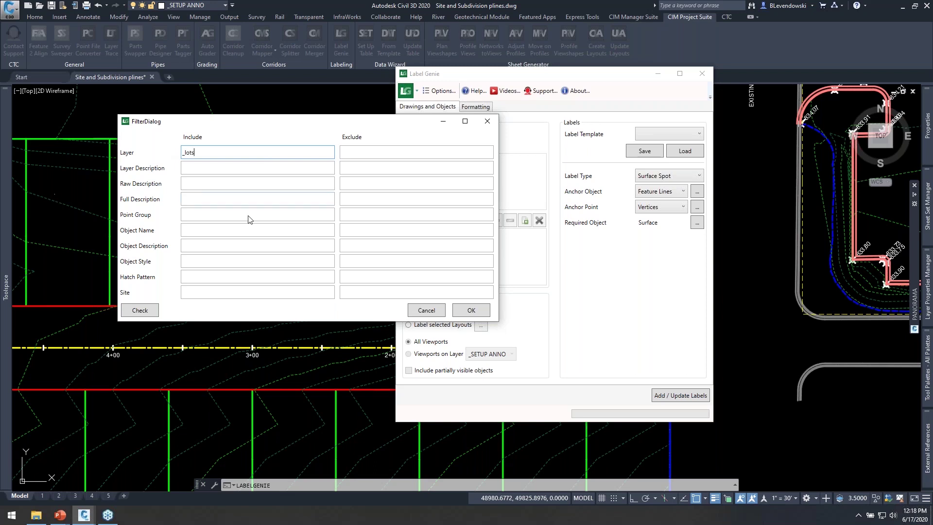
pyautogui.click(140, 311)
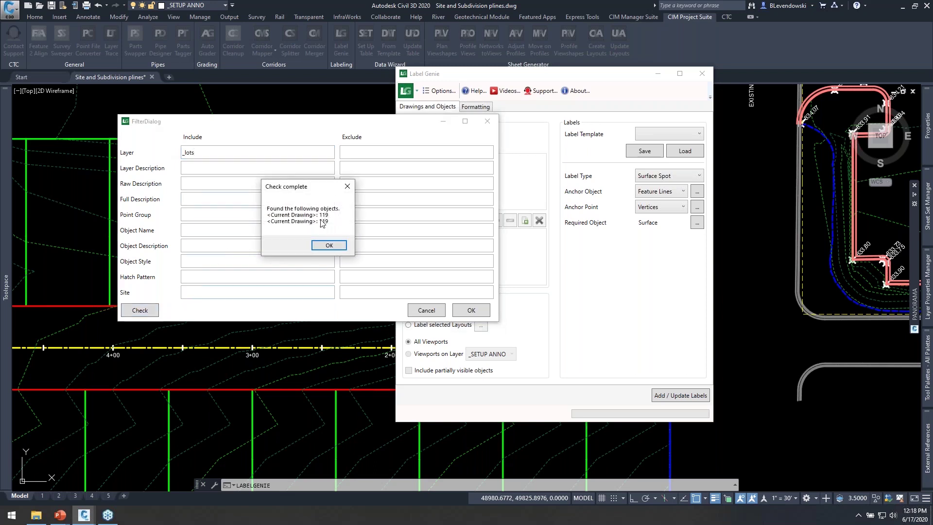
pyautogui.click(330, 246)
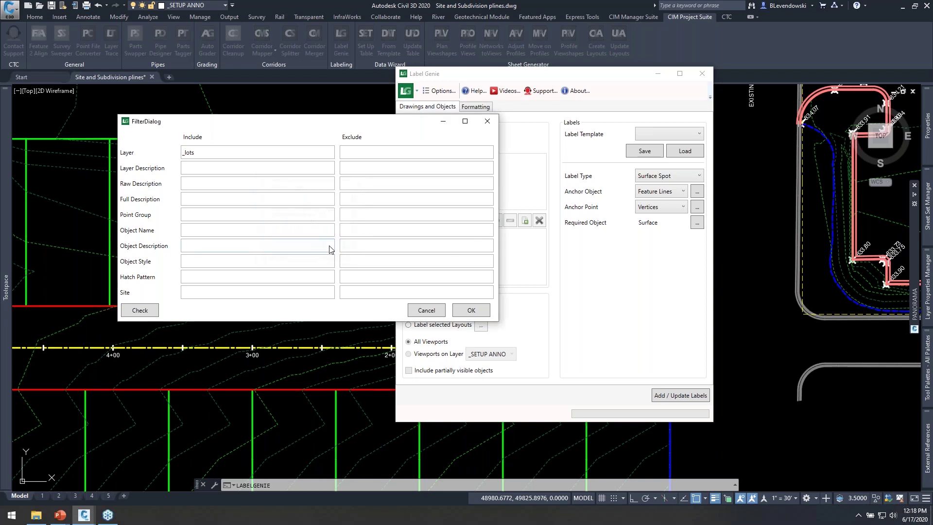
pyautogui.click(475, 314)
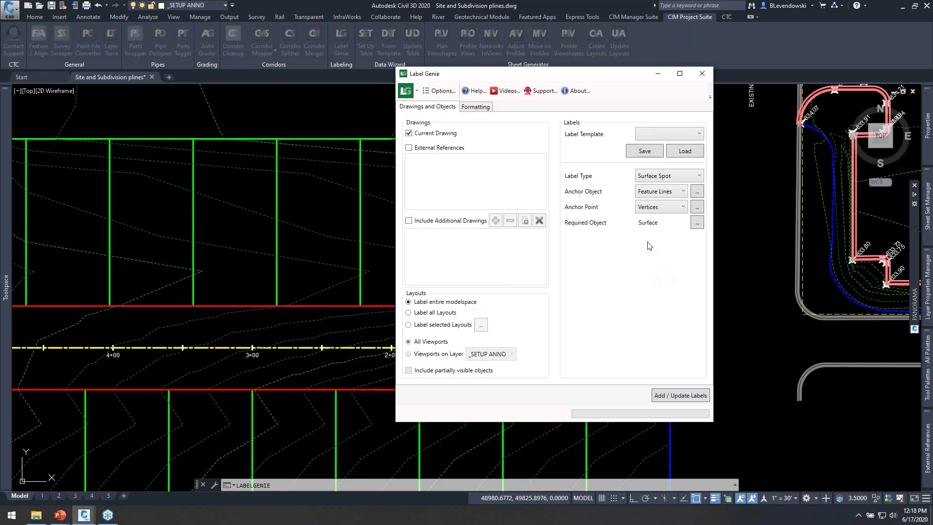
# Step: Reposition the Label Genie dialog and review the label formatting settings, including style, marker style and orientation
pyautogui.moveTo(616, 78); pyautogui.dragTo(585, 90)
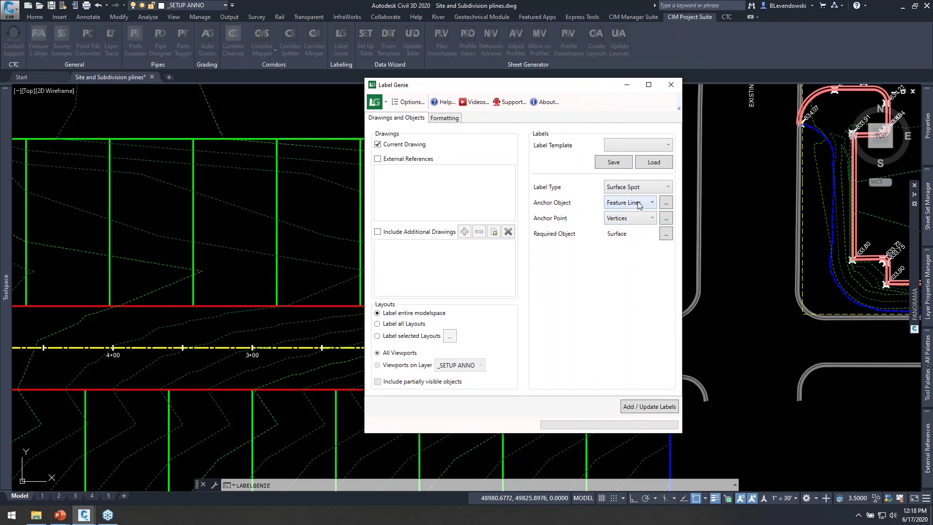
pyautogui.moveTo(580, 88); pyautogui.dragTo(534, 87)
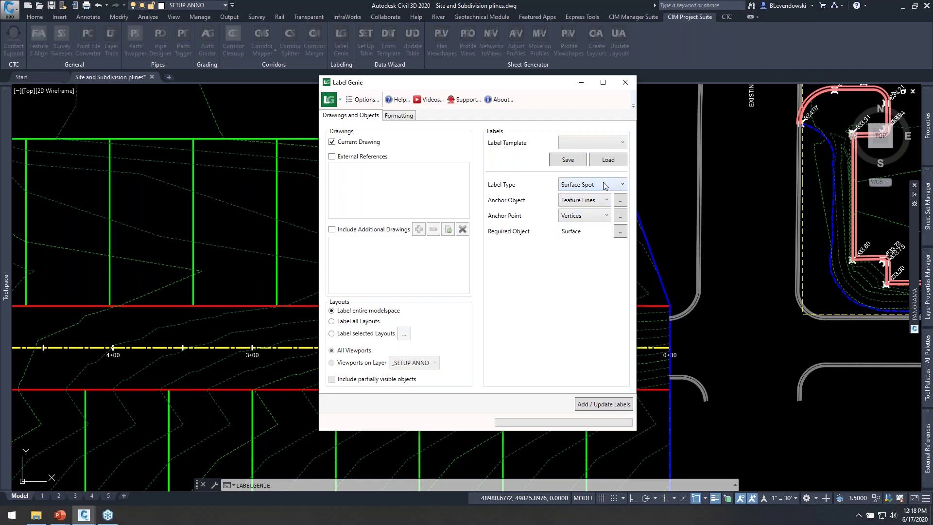
pyautogui.click(411, 116)
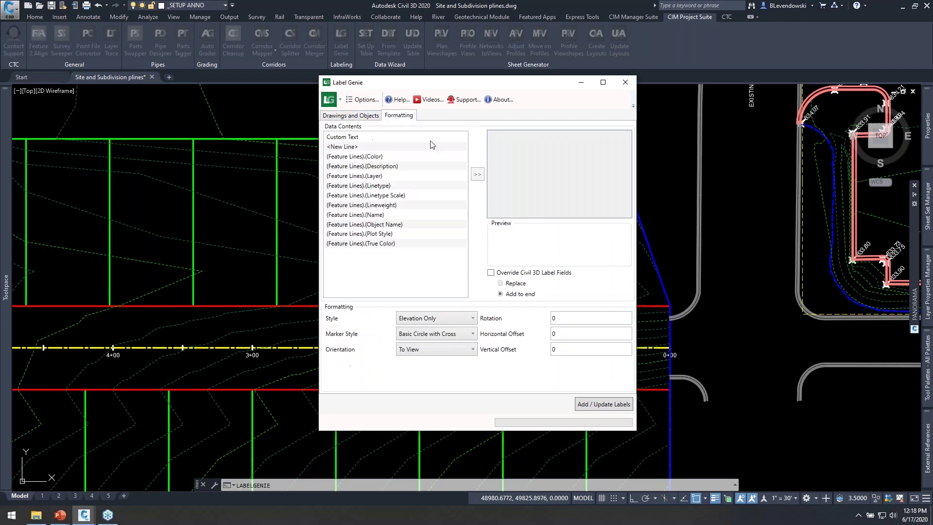
pyautogui.click(365, 116)
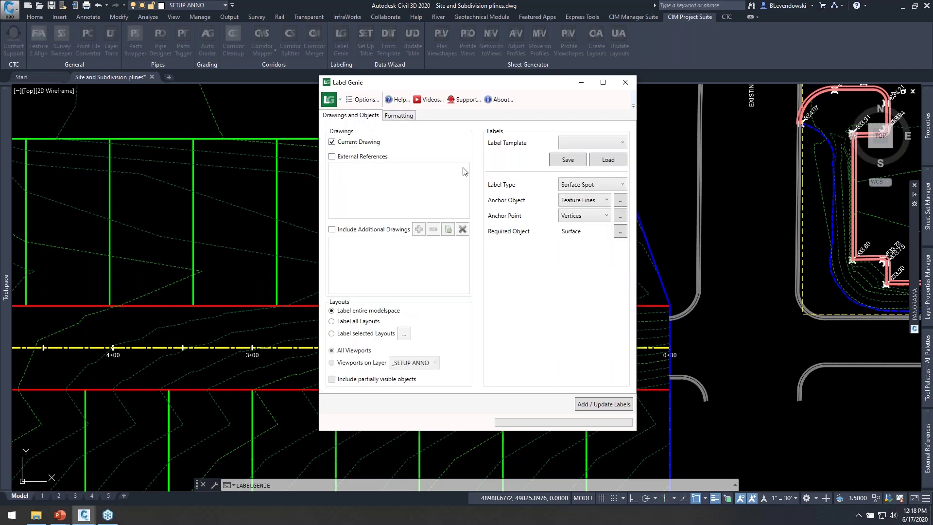
# Step: Review the available label templates, choose <New File> as the template, and reposition the Label Genie dialog
pyautogui.click(589, 142)
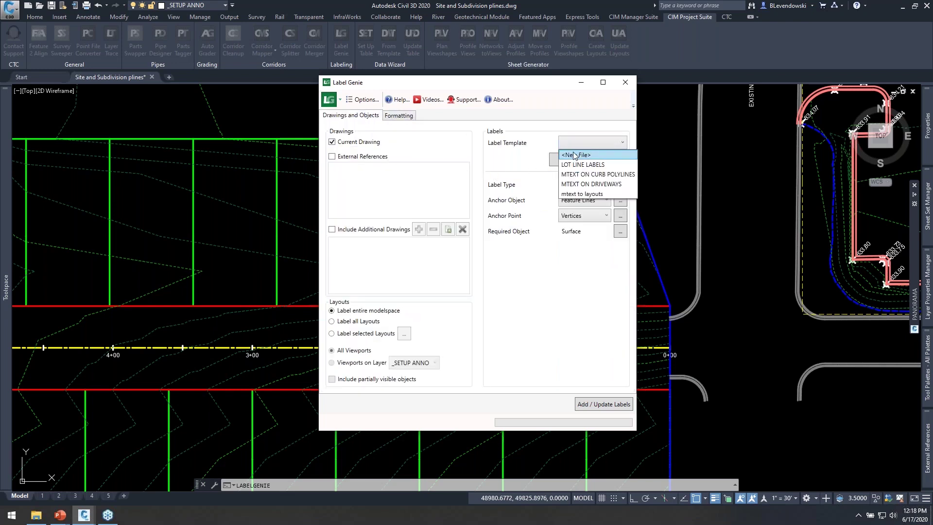
pyautogui.click(575, 154)
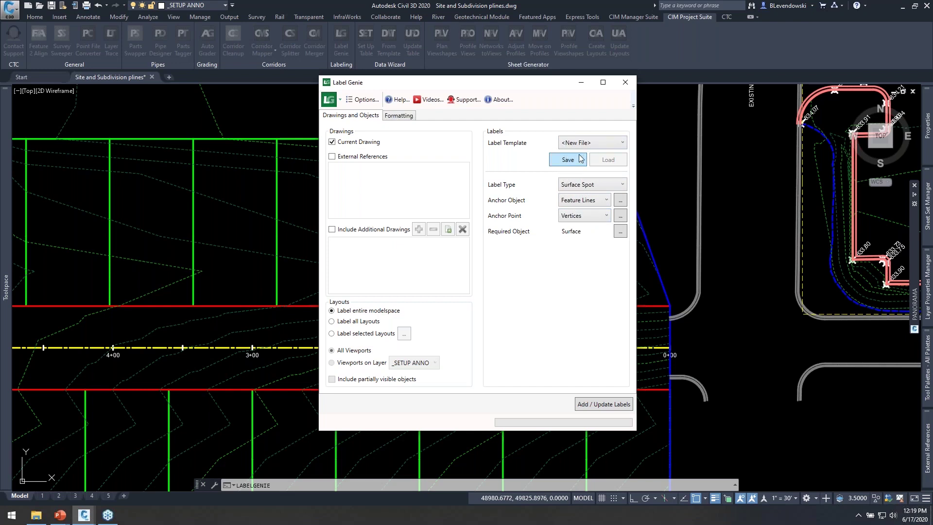
pyautogui.click(594, 144)
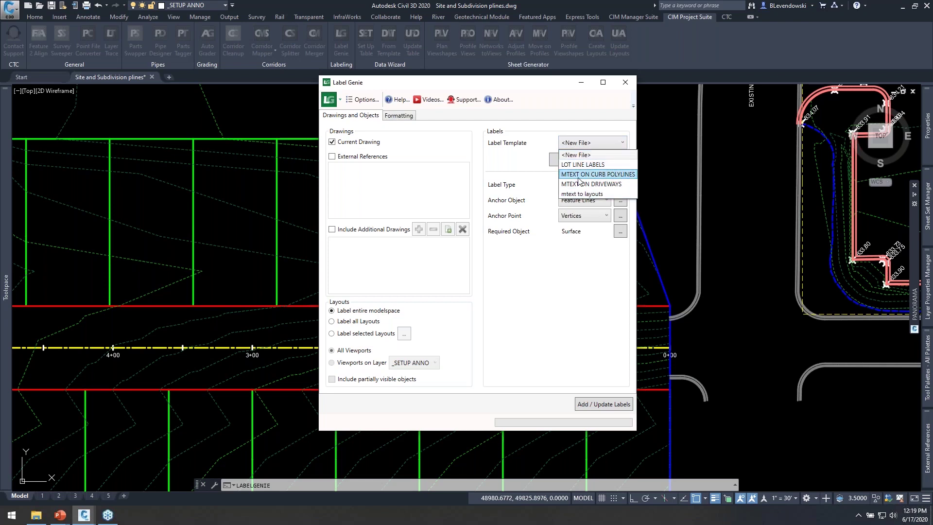
pyautogui.click(540, 88)
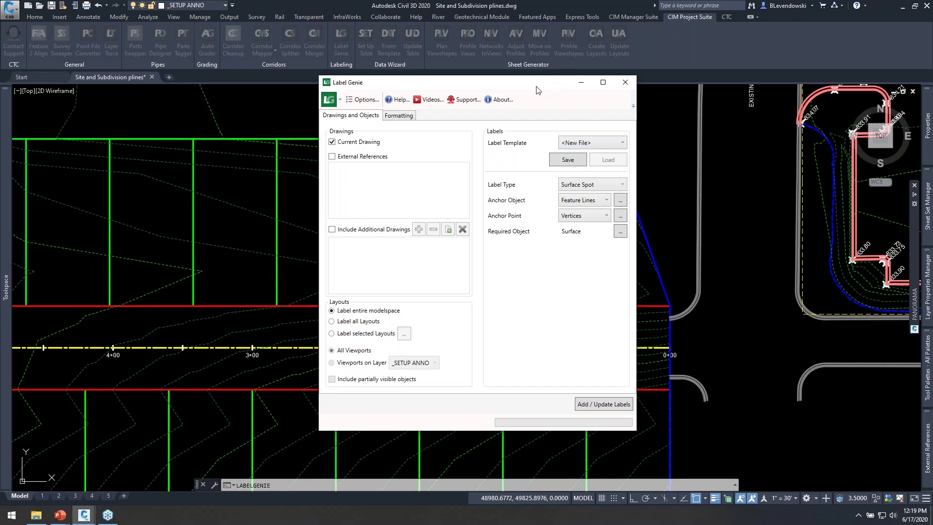
pyautogui.moveTo(539, 85); pyautogui.dragTo(487, 85)
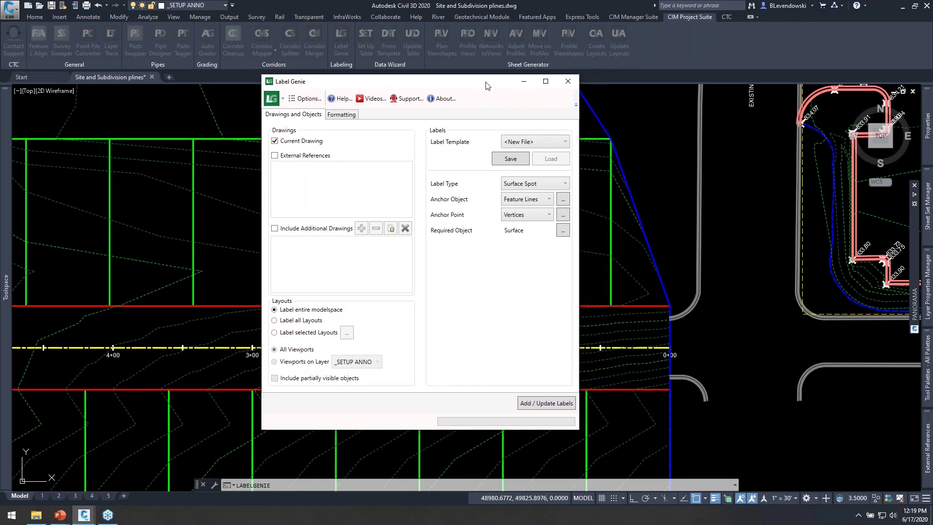
# Step: Review the feature line layer filter and the object name filter of the required surface, accepting both
pyautogui.click(562, 198)
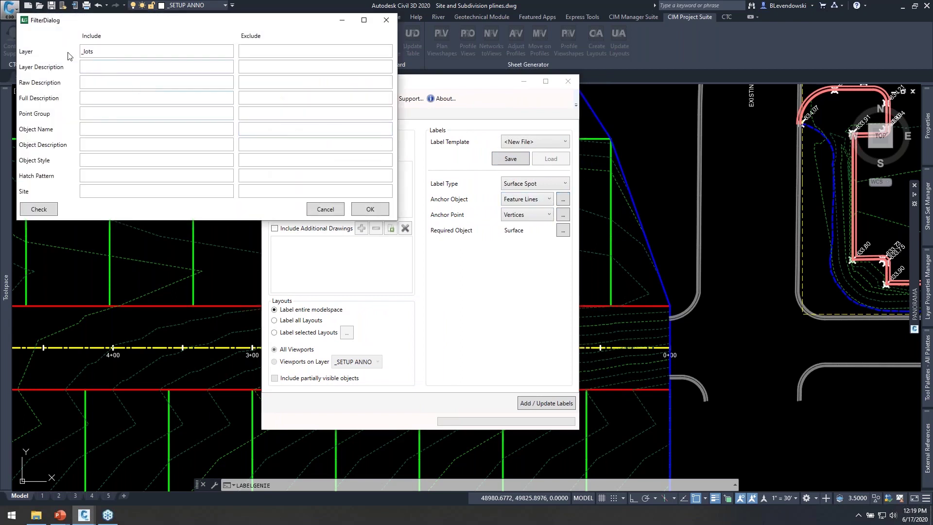
pyautogui.click(369, 210)
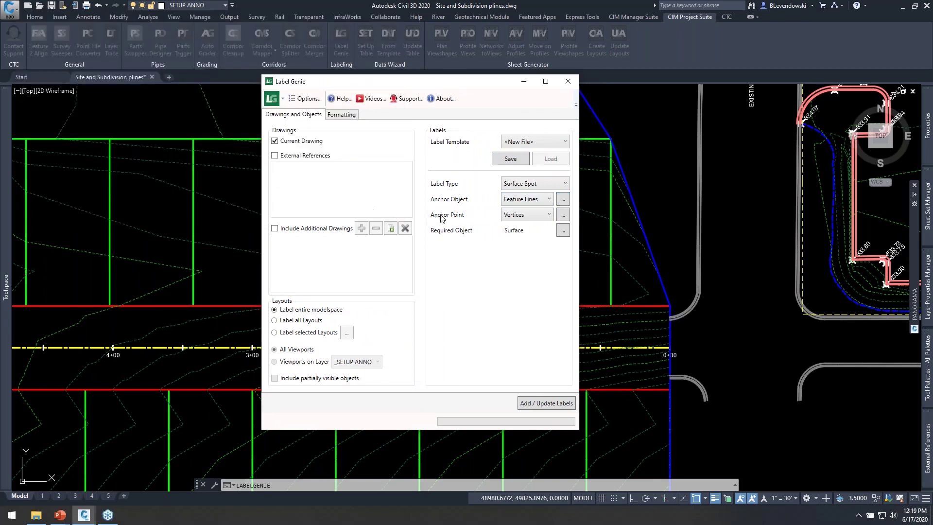
pyautogui.click(563, 230)
pyautogui.click(126, 133)
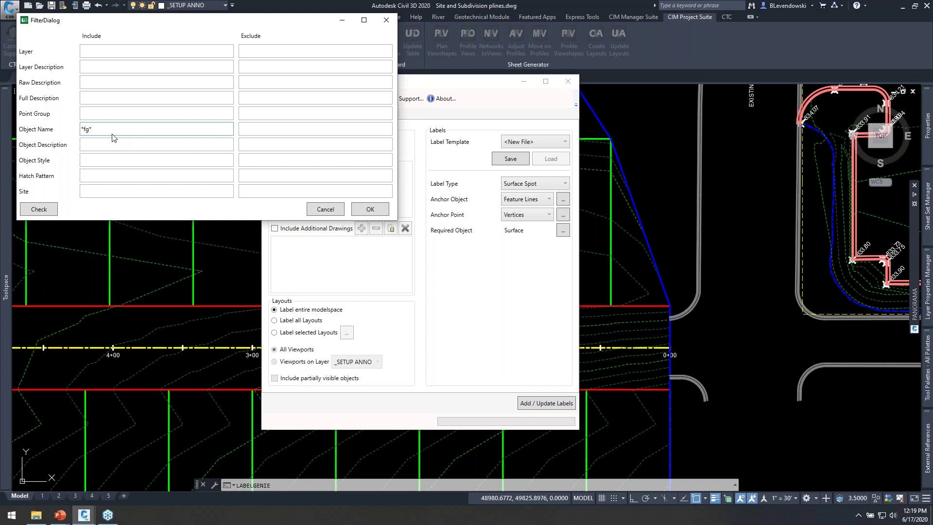
pyautogui.click(370, 209)
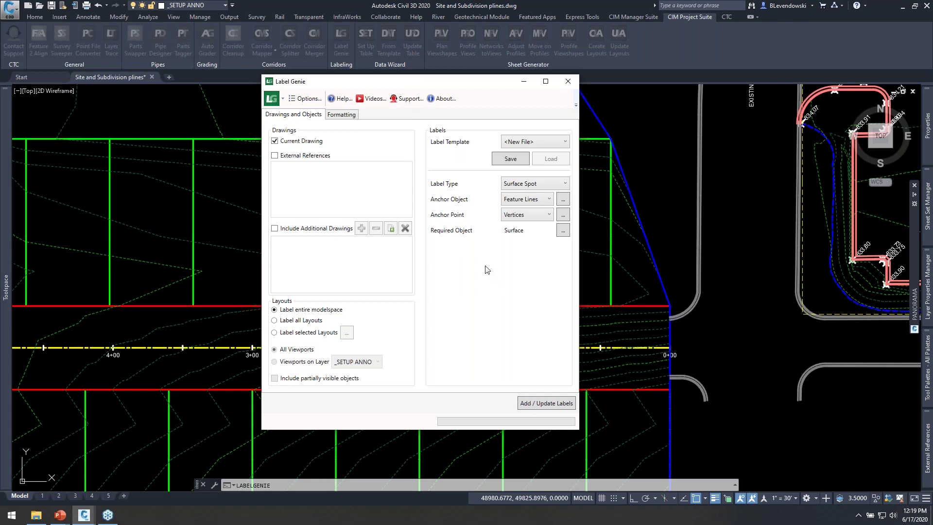
# Step: Check the label formatting and add the Surface Spot labels to the lot feature line vertices
pyautogui.click(341, 115)
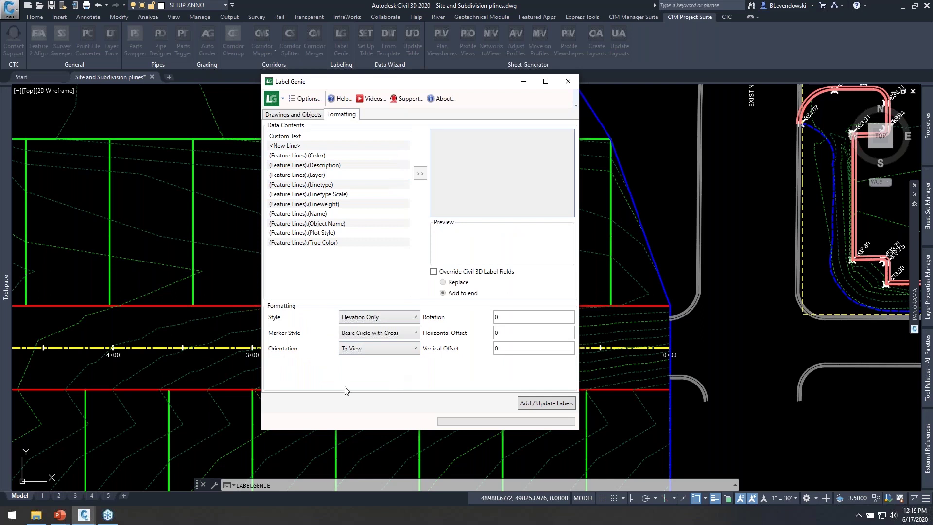
pyautogui.click(304, 117)
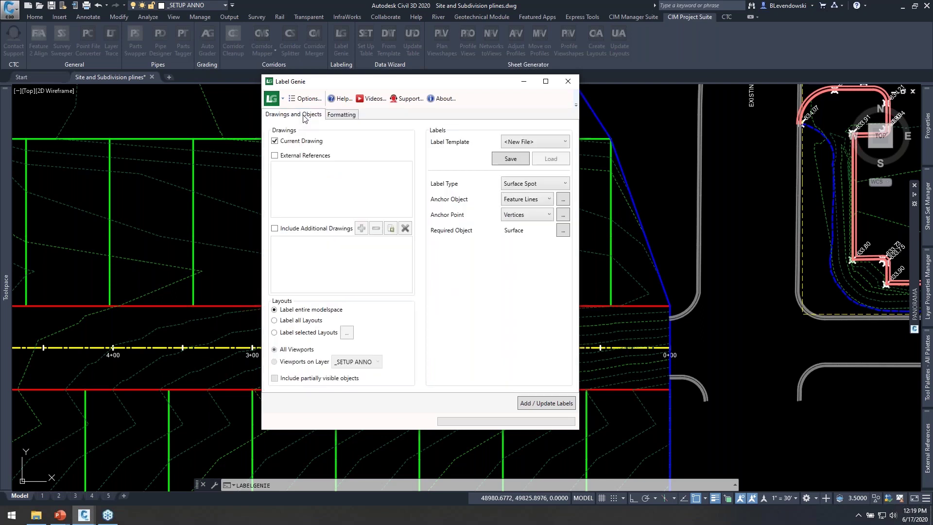
pyautogui.click(350, 121)
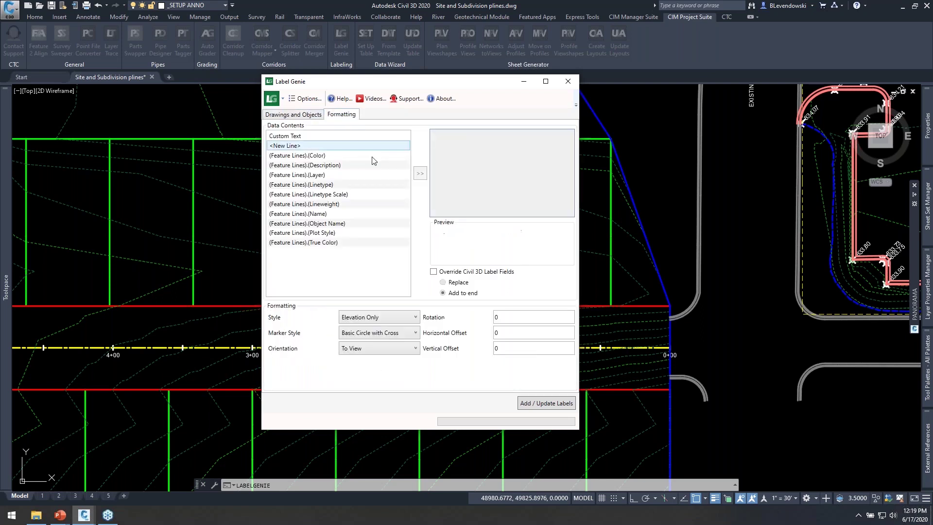
pyautogui.click(546, 404)
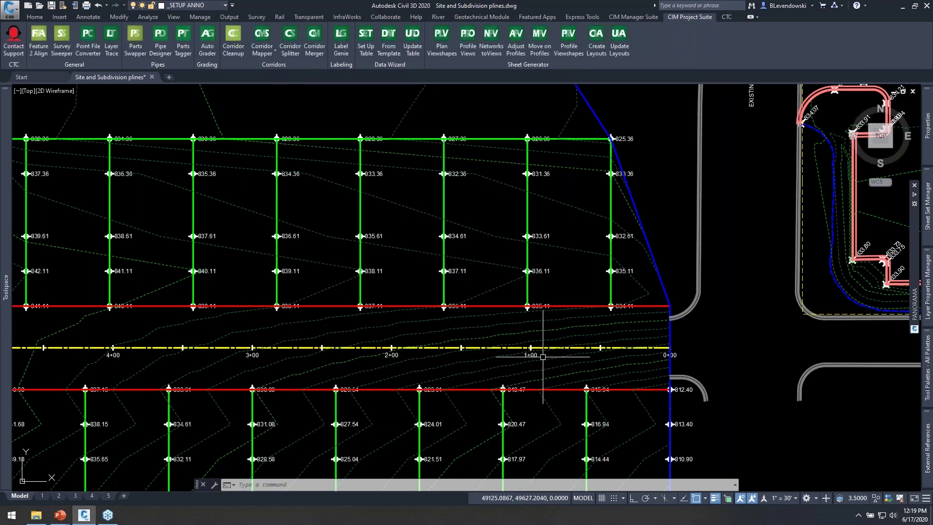
# Step: Examine the new spot elevation labels along the lot lines throughout the subdivision
pyautogui.moveTo(357, 274); pyautogui.dragTo(400, 286, button='middle')
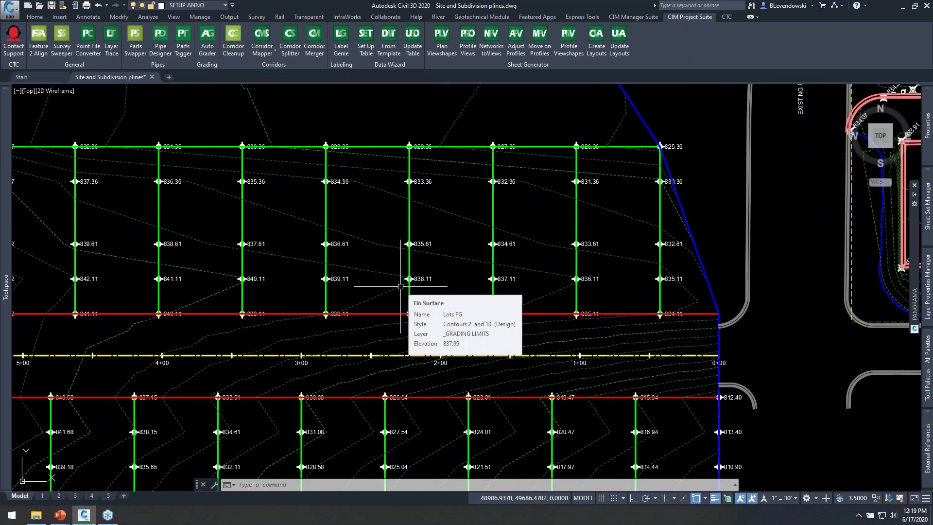
pyautogui.scroll(-3, 510, 214)
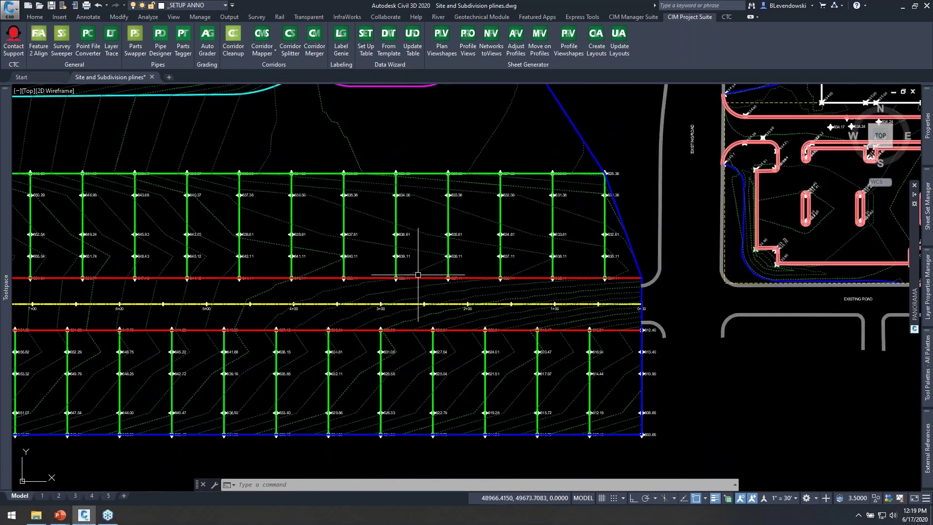
pyautogui.moveTo(320, 265); pyautogui.dragTo(585, 402, button='middle')
pyautogui.moveTo(352, 276); pyautogui.dragTo(527, 415, button='middle')
pyautogui.moveTo(421, 192); pyautogui.dragTo(448, 402, button='middle')
pyautogui.moveTo(487, 268); pyautogui.dragTo(462, 354, button='middle')
pyautogui.moveTo(536, 277); pyautogui.dragTo(438, 335, button='middle')
pyautogui.moveTo(559, 281)
pyautogui.mouseDown(button='middle')
pyautogui.moveTo(517, 307)
pyautogui.moveTo(270, 138)
pyautogui.mouseUp(button='middle')
pyautogui.moveTo(454, 307); pyautogui.dragTo(480, 89, button='middle')
pyautogui.moveTo(450, 271)
pyautogui.mouseDown(button='middle')
pyautogui.moveTo(475, 121)
pyautogui.moveTo(415, 77)
pyautogui.mouseUp(button='middle')
pyautogui.scroll(4, 467, 277)
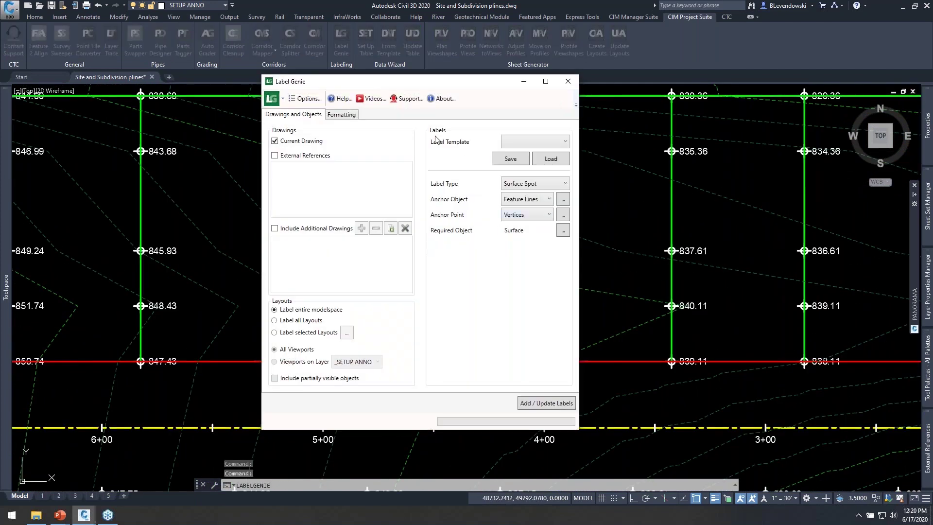
# Step: Set the label rotation to 45 and update the spot labels on the lot lines
pyautogui.click(341, 115)
pyautogui.doubleClick(509, 318)
pyautogui.write('45')
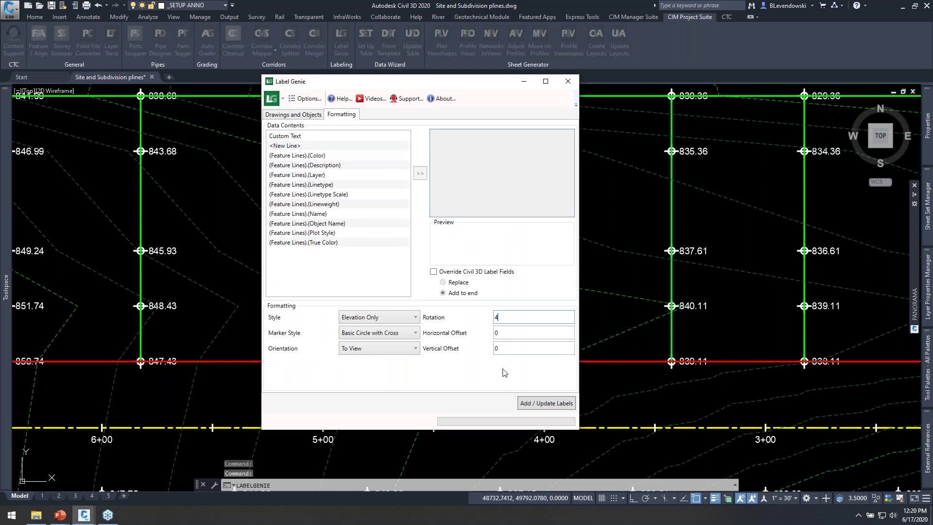
pyautogui.click(537, 404)
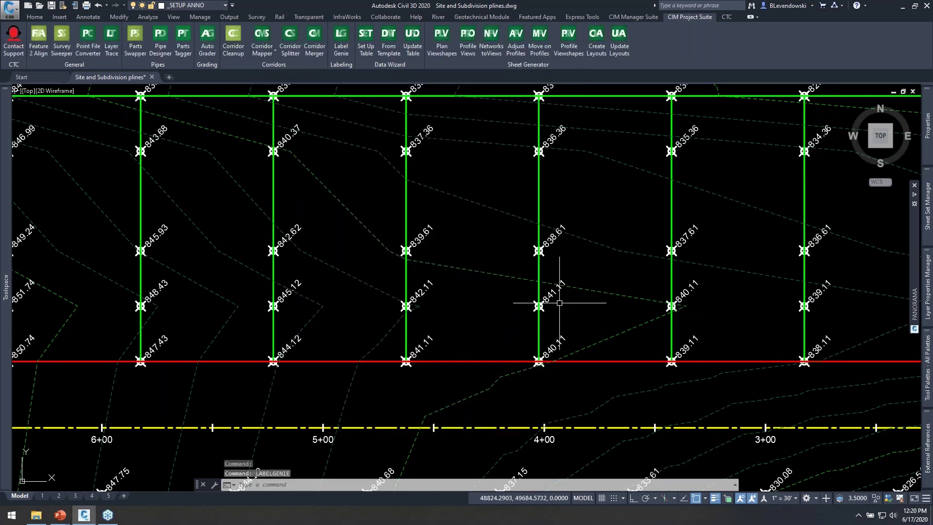
# Step: Regenerate the whole drawing with REGENALL and inspect the rotated spot labels on the lots
pyautogui.scroll(-2, 578, 268)
pyautogui.scroll(4, 486, 289)
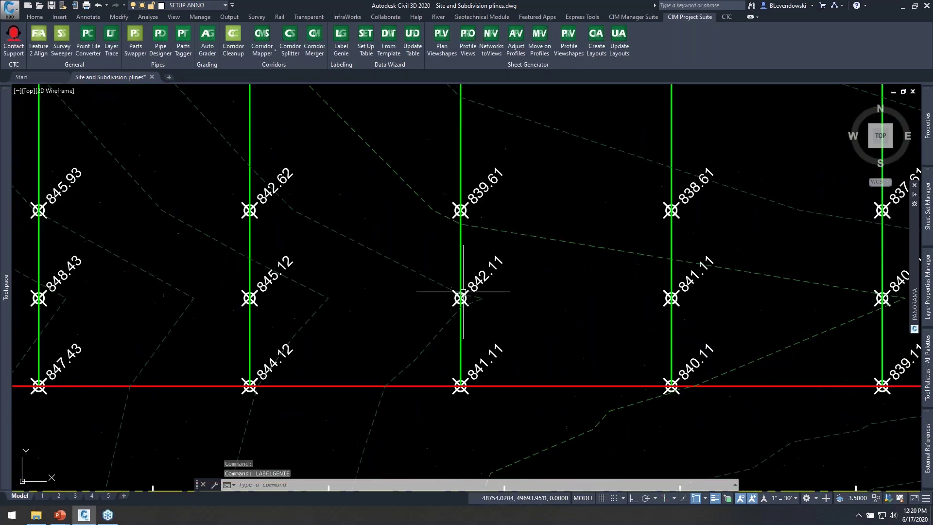
pyautogui.write('rea')
pyautogui.press('Return')
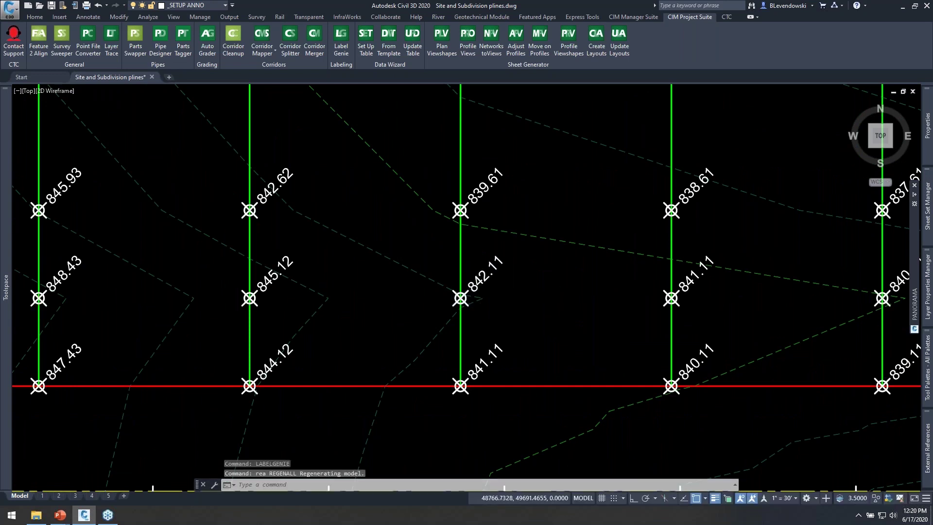
pyautogui.scroll(-2, 512, 286)
pyautogui.moveTo(556, 160); pyautogui.dragTo(525, 206, button='middle')
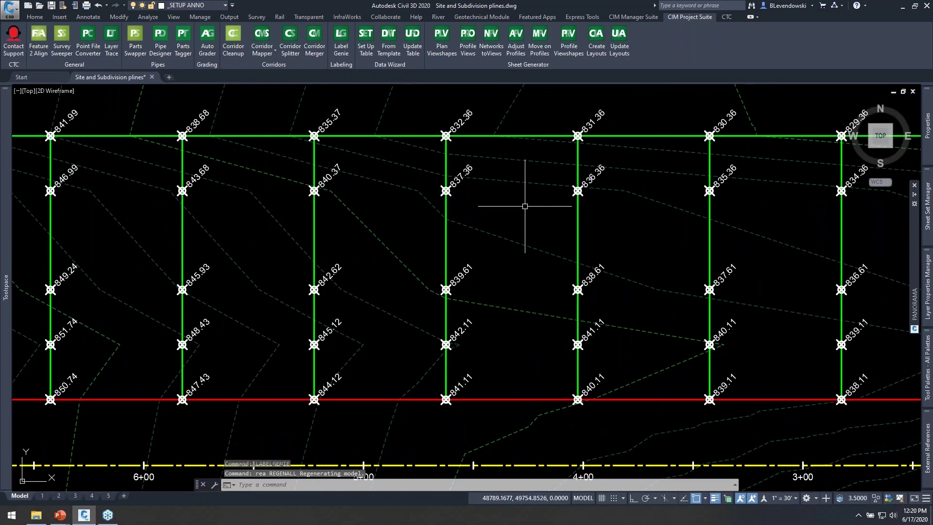
pyautogui.click(342, 39)
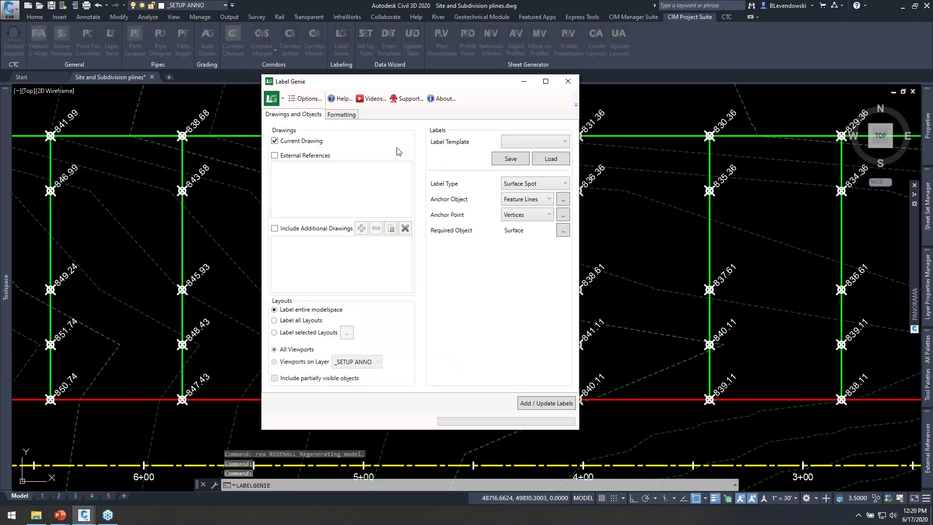
pyautogui.moveTo(473, 82)
pyautogui.mouseDown()
pyautogui.moveTo(581, 83)
pyautogui.moveTo(704, 59)
pyautogui.mouseUp()
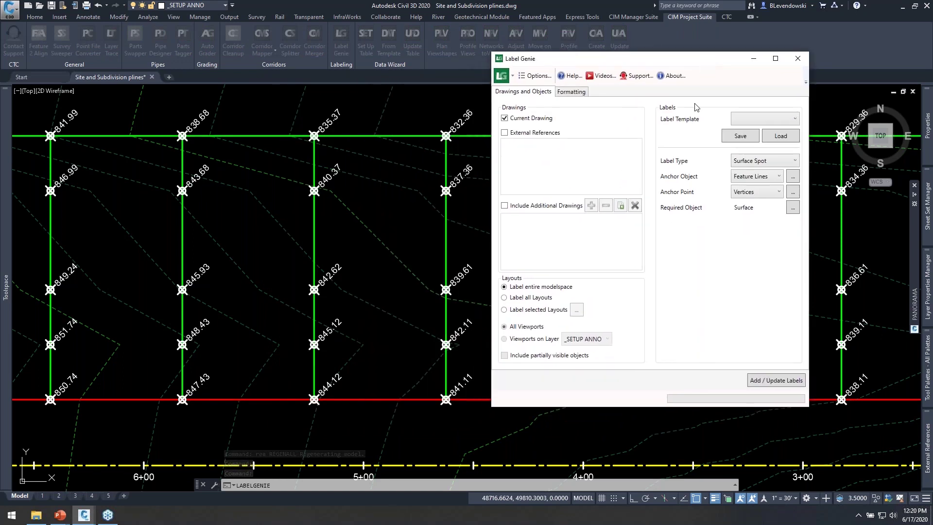
pyautogui.click(797, 58)
# Step: Select the feature line along the road frontage of the lots to check its layer, then clear the selection
pyautogui.scroll(-2, 554, 272)
pyautogui.click(345, 352)
pyautogui.moveTo(268, 358); pyautogui.dragTo(618, 343, button='middle')
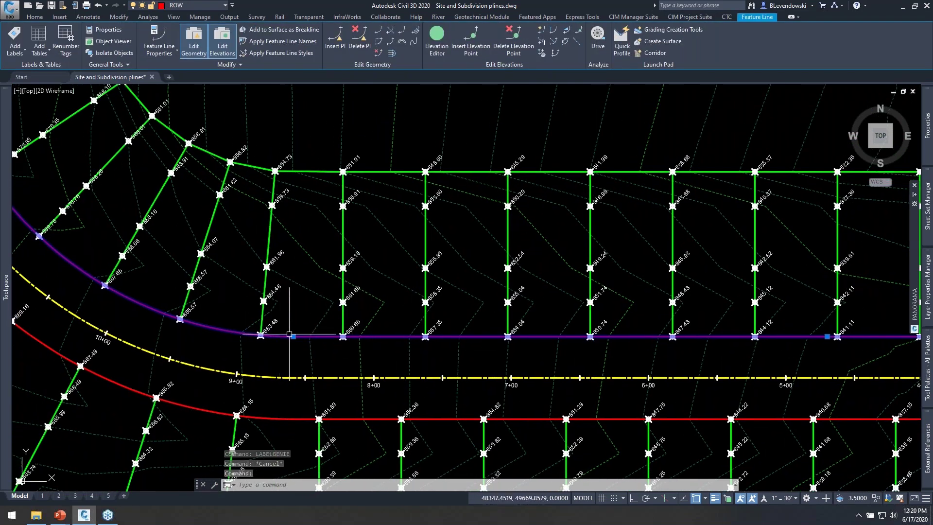
pyautogui.moveTo(658, 343); pyautogui.dragTo(465, 339, button='middle')
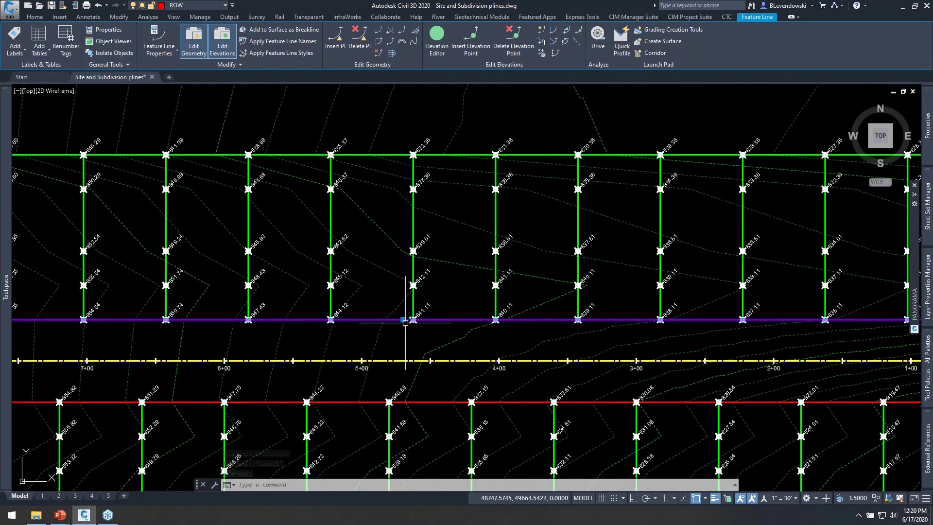
pyautogui.scroll(2, 403, 319)
pyautogui.moveTo(386, 326); pyautogui.dragTo(538, 313, button='middle')
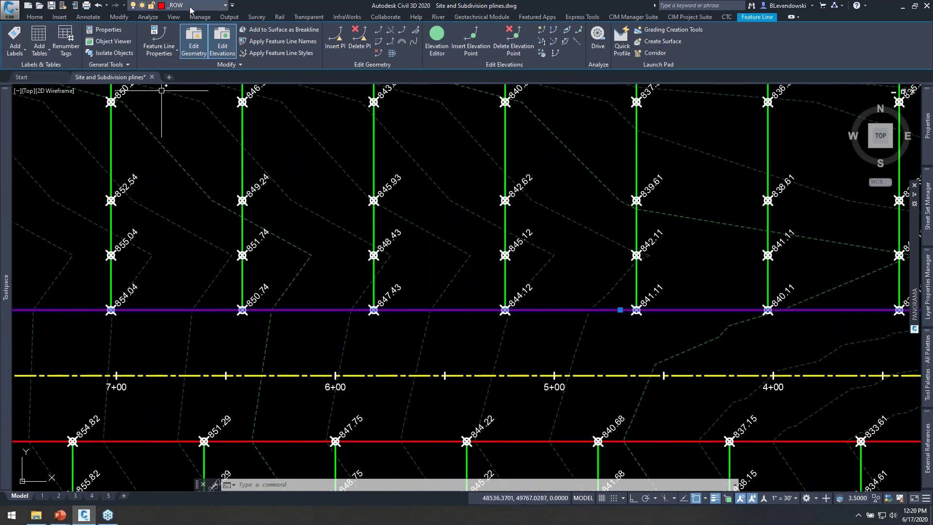
pyautogui.press('Escape')
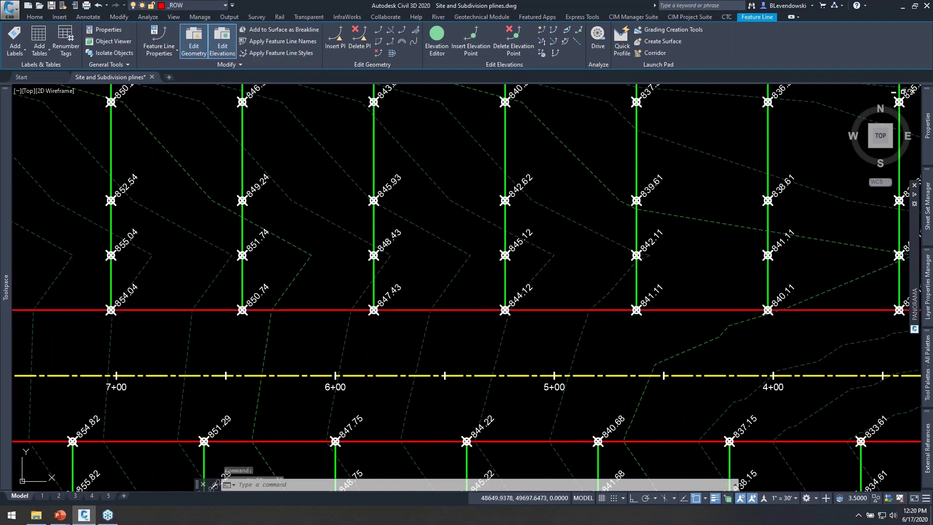
# Step: Reopen Label Genie and extend the feature line layer filter to _lots,_row
pyautogui.click(341, 39)
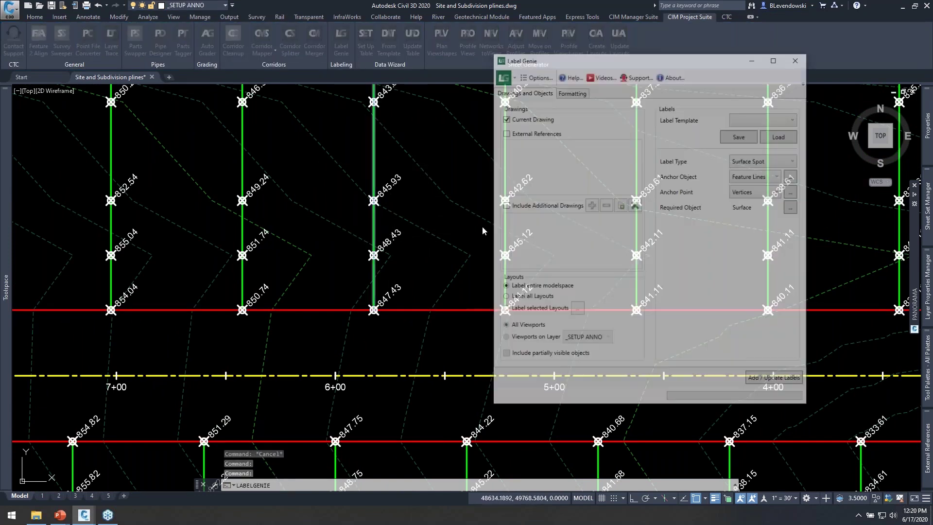
pyautogui.click(793, 176)
pyautogui.click(156, 99)
pyautogui.write(',_row')
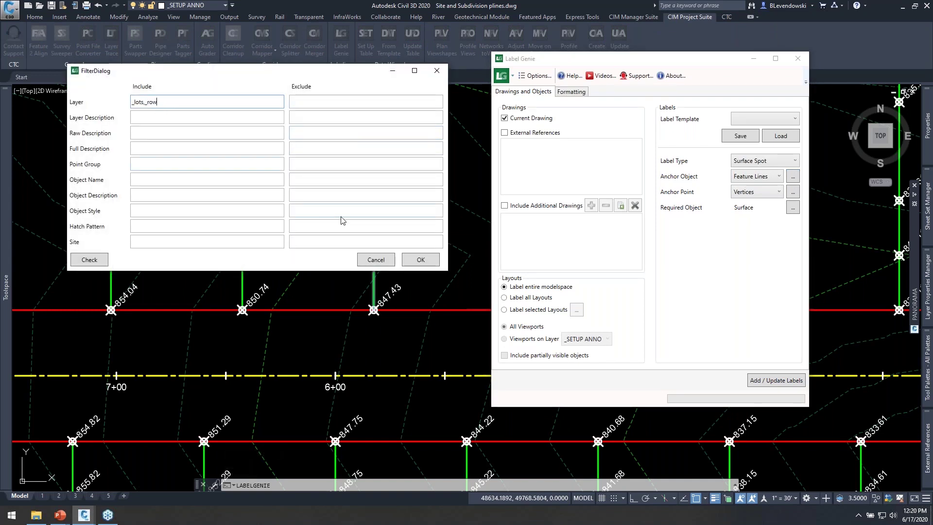
pyautogui.click(421, 259)
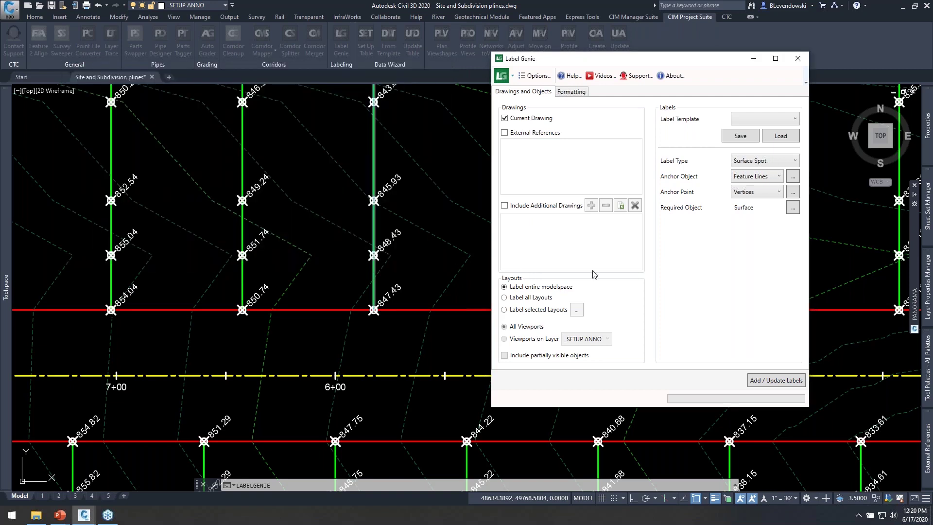
# Step: Set the rotation to 45 in the label formatting for the filtered feature lines
pyautogui.click(579, 96)
pyautogui.click(733, 300)
pyautogui.write('45')
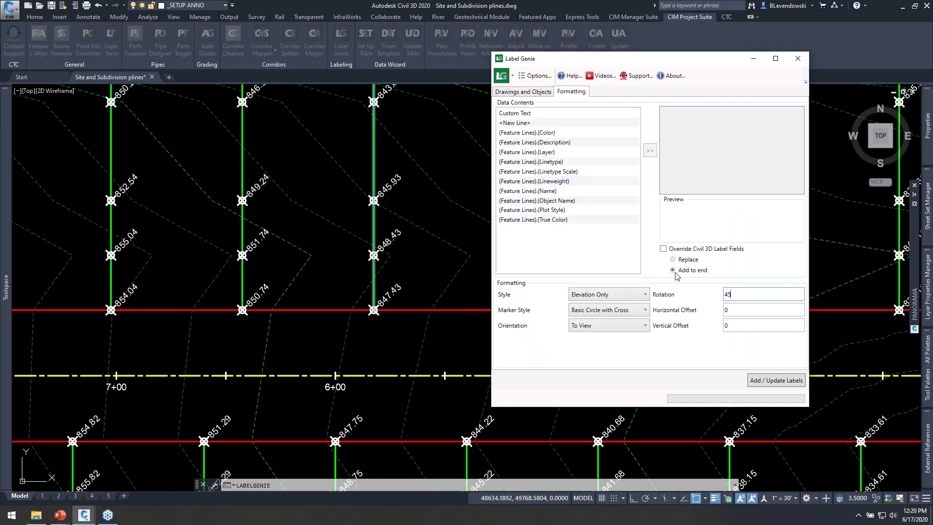
# Step: Save the current Label Genie settings as a new label template named spots on feature line lots in the Label Genie folder
pyautogui.click(540, 92)
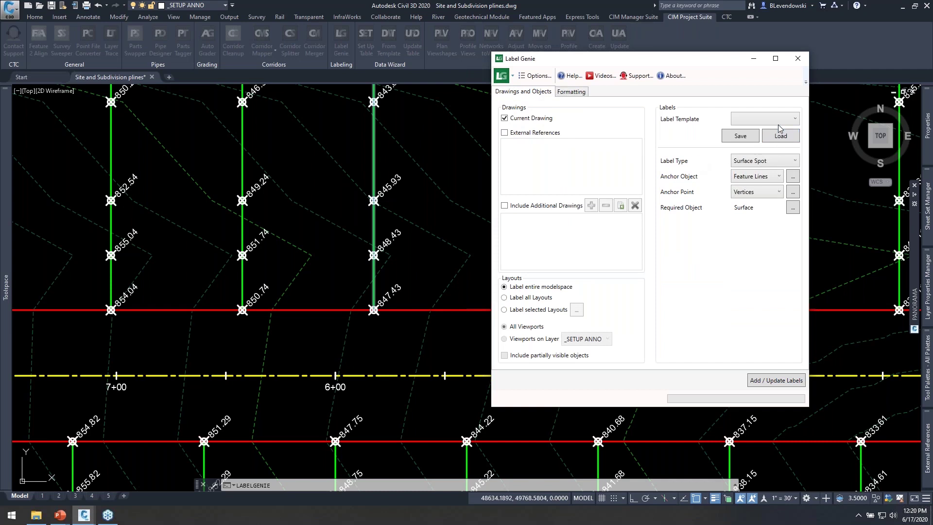
pyautogui.click(761, 121)
pyautogui.click(749, 131)
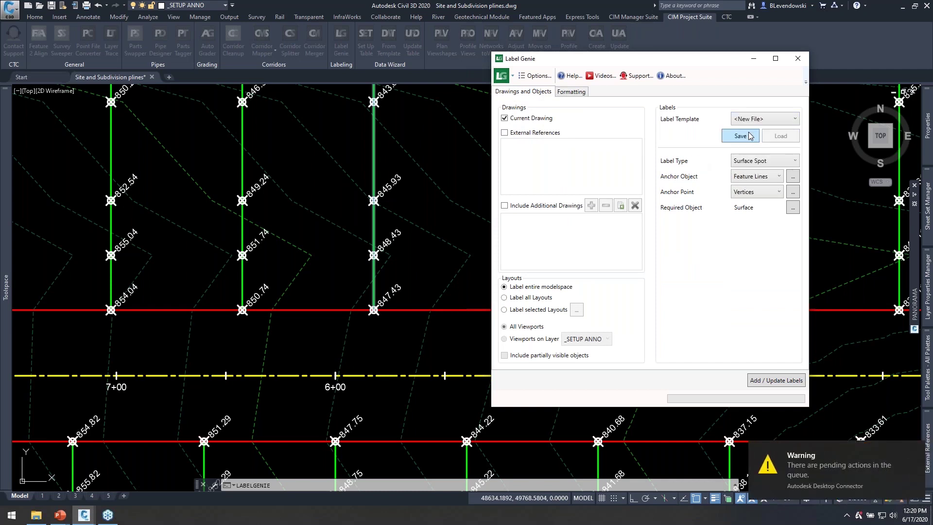
pyautogui.click(737, 137)
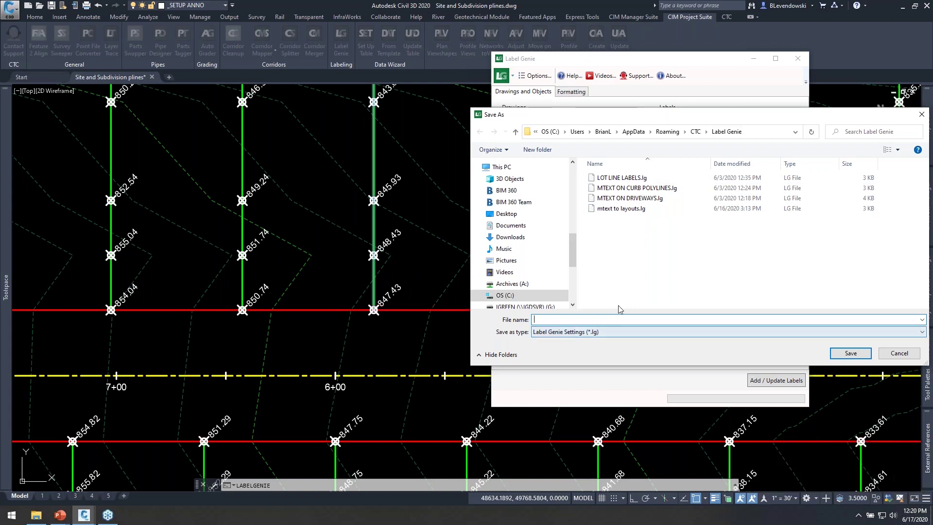
pyautogui.write('spots on feature line lots')
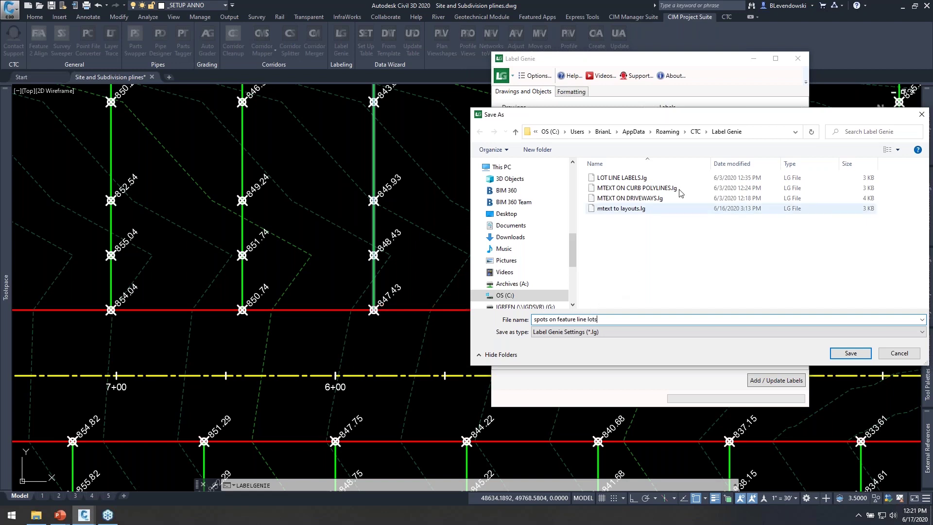
pyautogui.moveTo(703, 117); pyautogui.dragTo(591, 130)
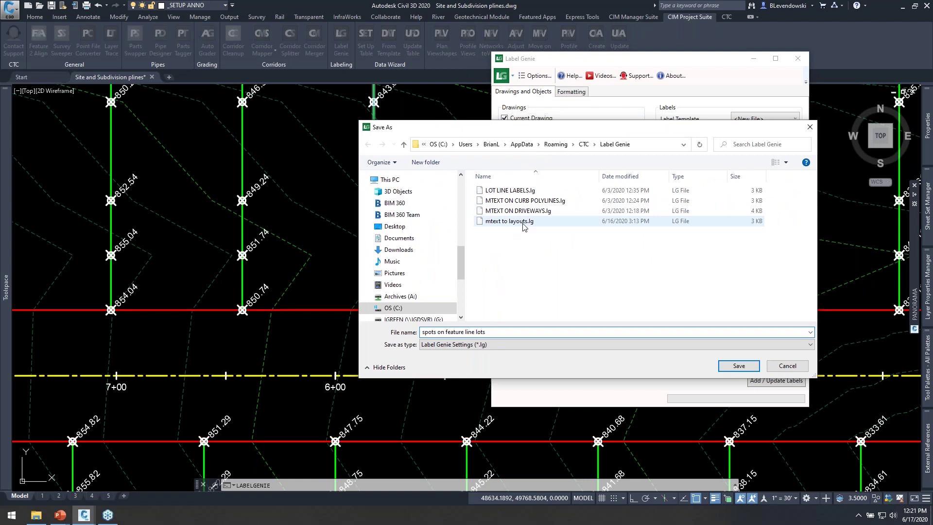
pyautogui.moveTo(508, 171); pyautogui.dragTo(387, 242)
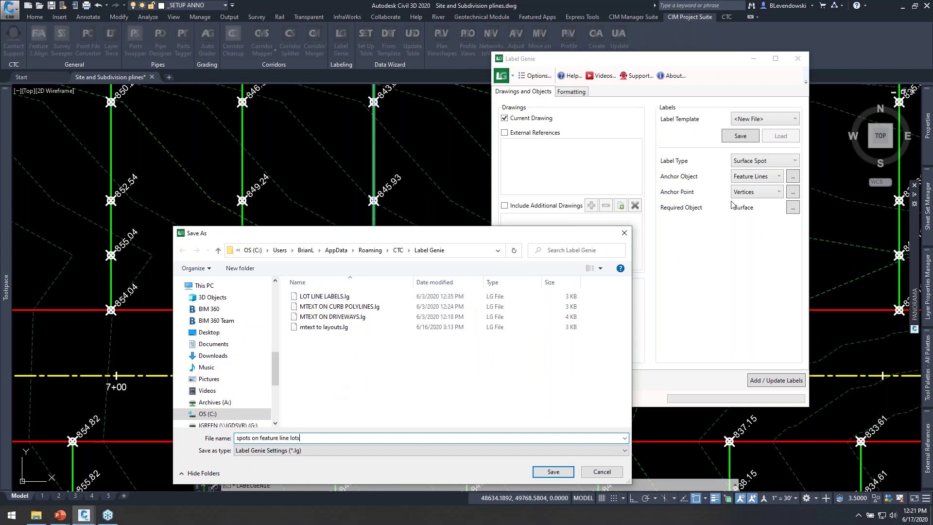
pyautogui.moveTo(527, 238); pyautogui.dragTo(382, 98)
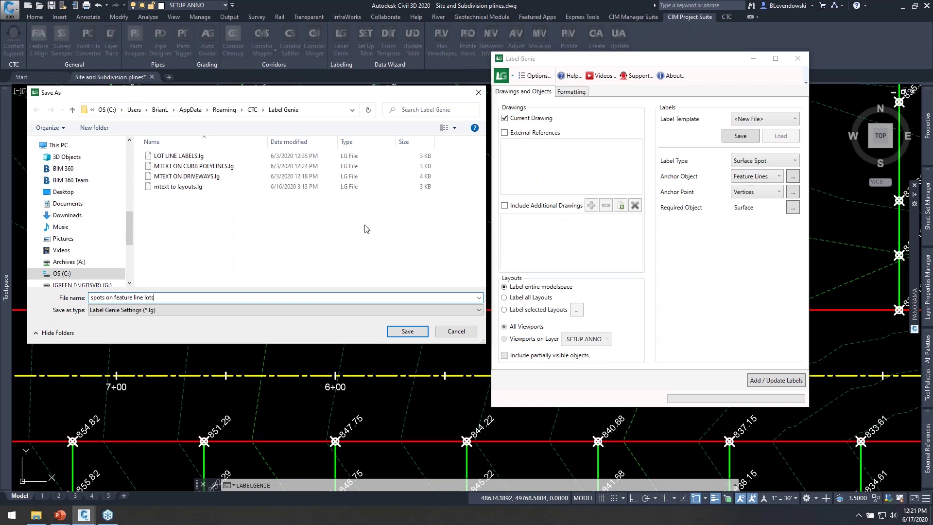
pyautogui.moveTo(292, 97); pyautogui.dragTo(307, 100)
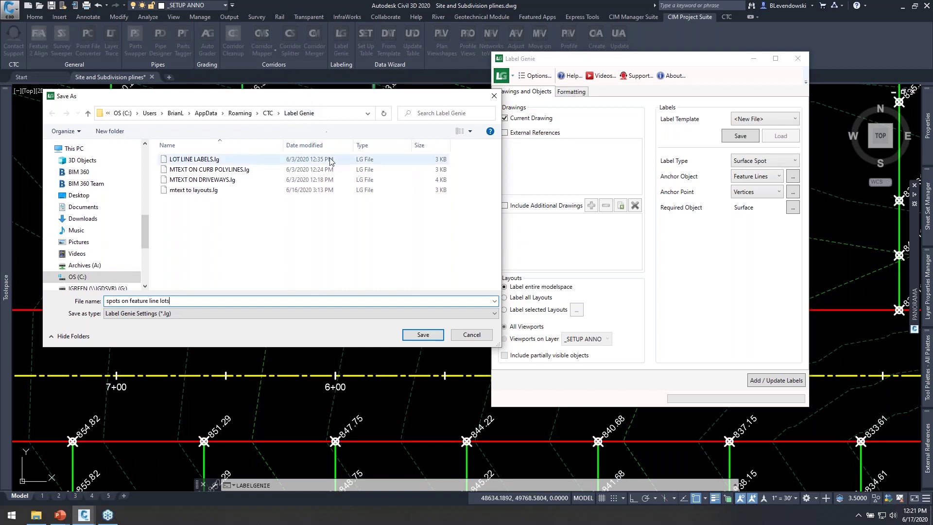
pyautogui.click(423, 334)
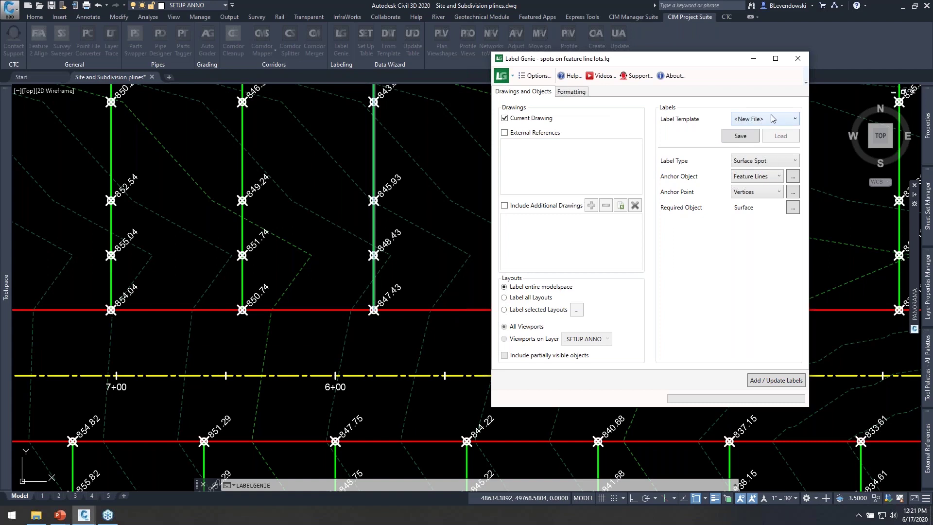
# Step: Cycle through the saved label templates and leave spots on feature line lots chosen as the label template
pyautogui.click(773, 118)
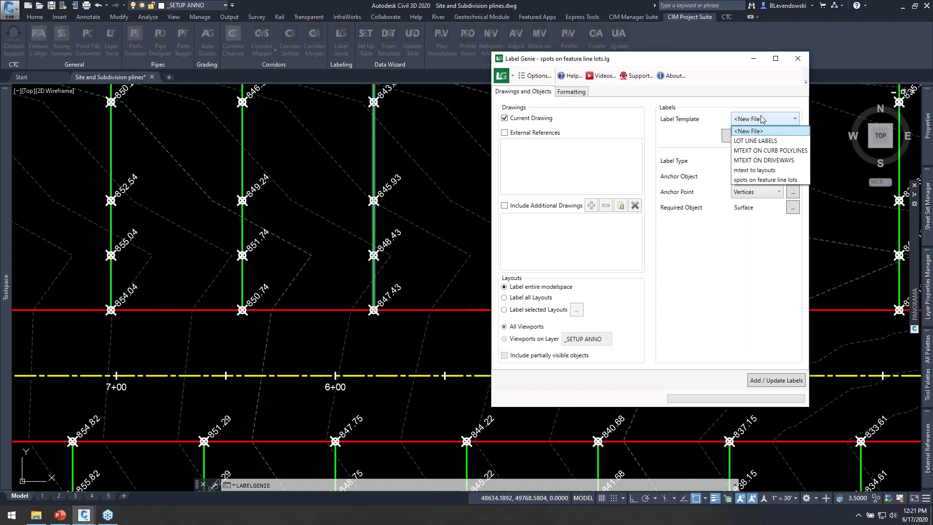
pyautogui.click(760, 181)
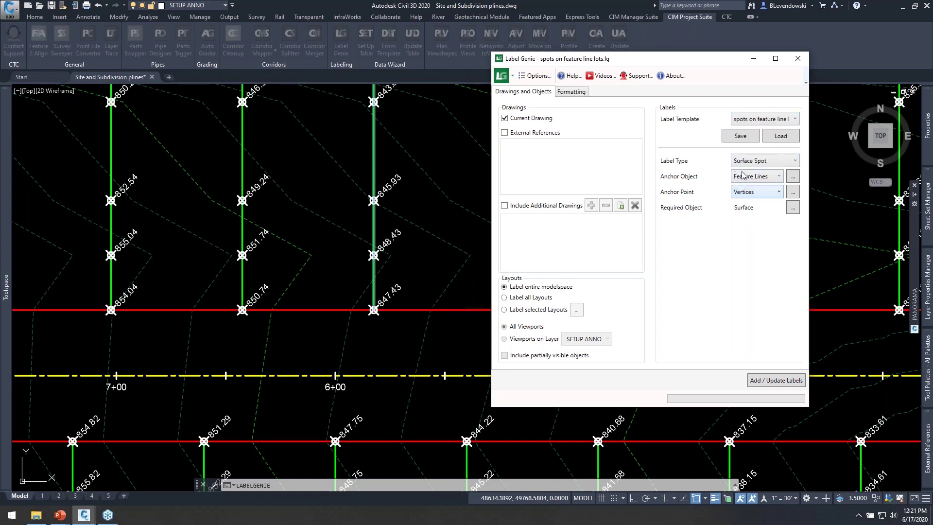
pyautogui.click(760, 120)
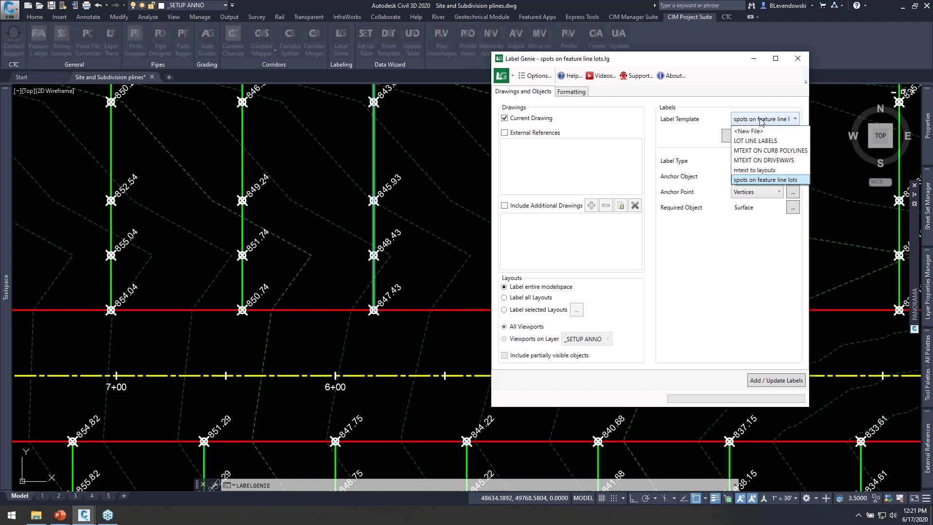
pyautogui.click(757, 171)
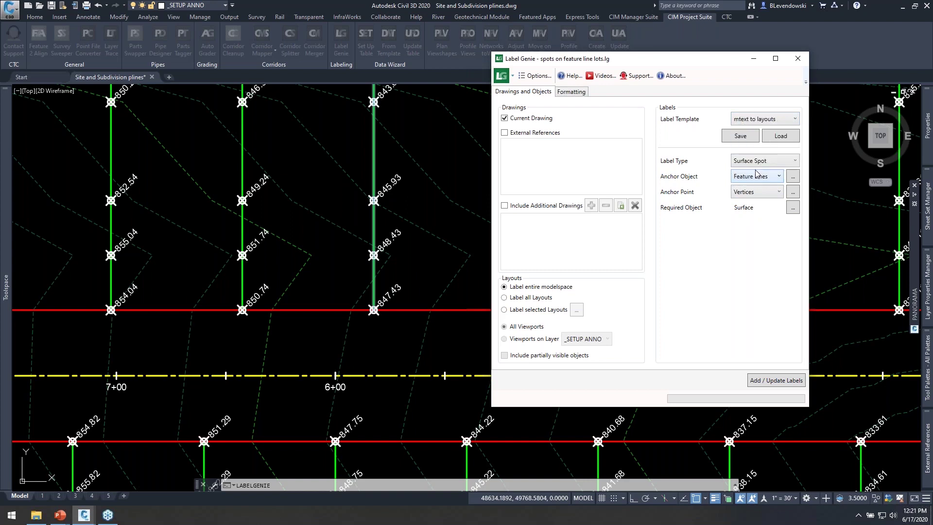
pyautogui.click(766, 122)
pyautogui.click(761, 141)
pyautogui.click(751, 119)
pyautogui.click(764, 179)
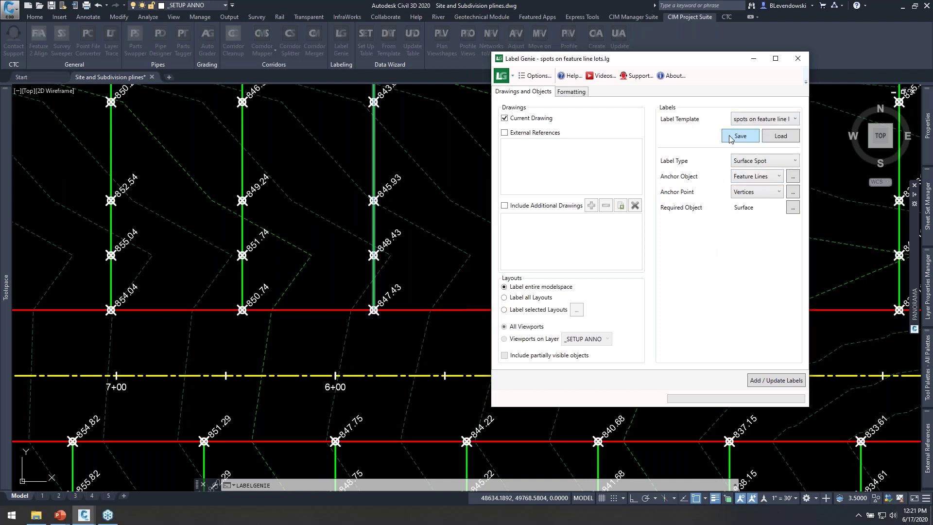
# Step: Review the label formatting settings and the layer filter of the feature line anchor object, moving the Label Genie window clear of the drawing
pyautogui.moveTo(707, 63); pyautogui.dragTo(634, 73)
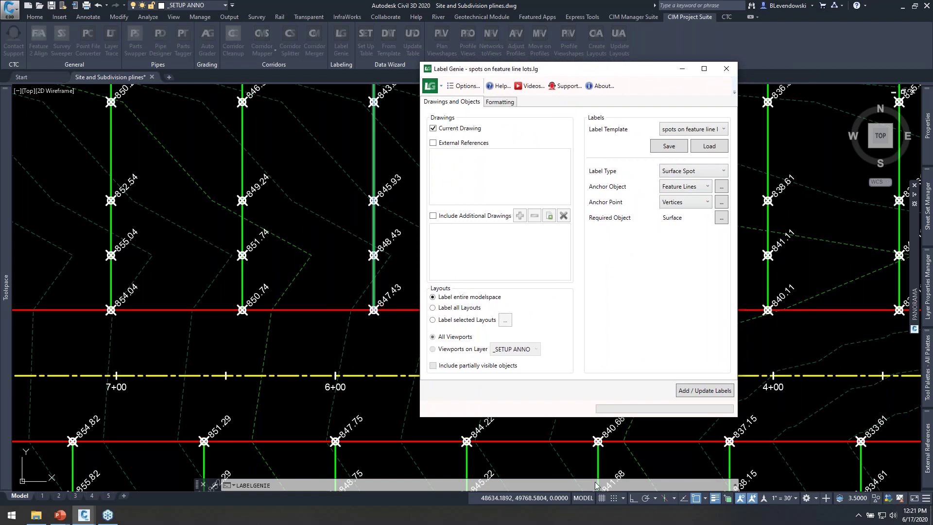
pyautogui.moveTo(641, 72); pyautogui.dragTo(552, 95)
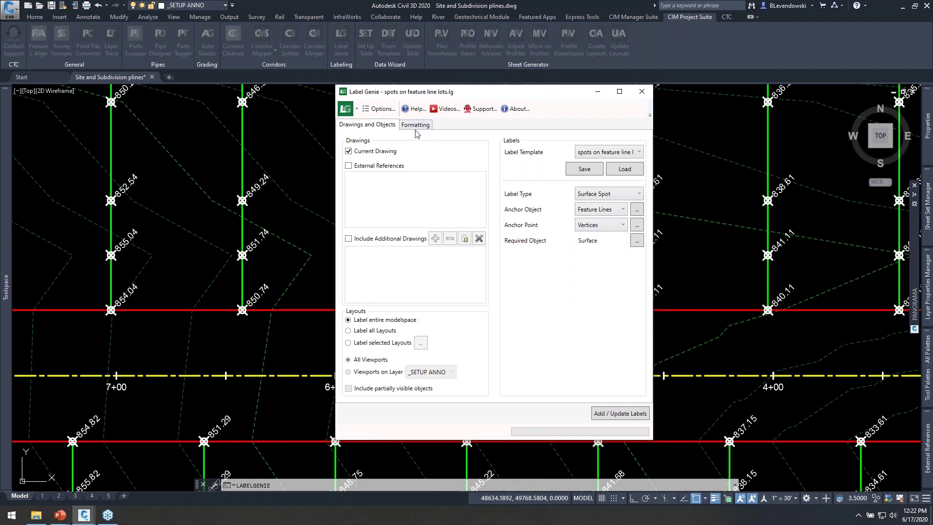
pyautogui.moveTo(496, 94); pyautogui.dragTo(720, 75)
pyautogui.moveTo(778, 73); pyautogui.dragTo(709, 88)
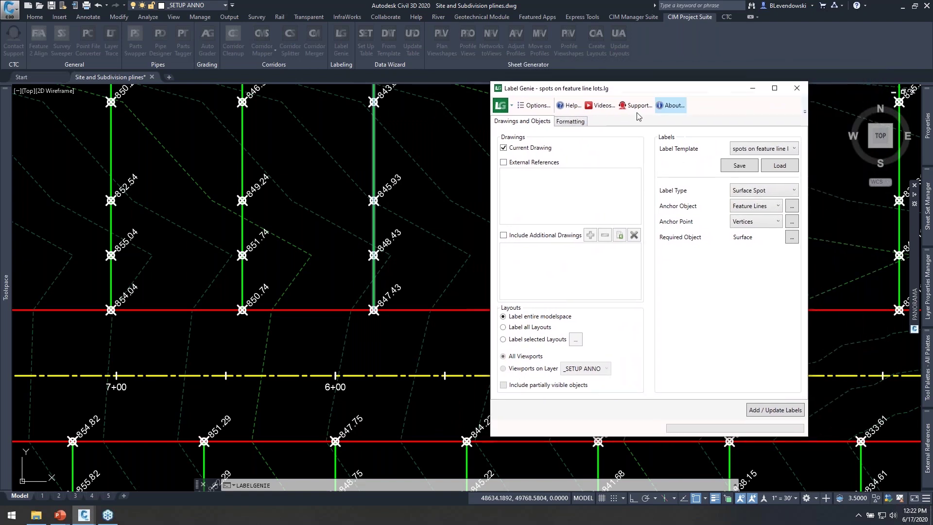
pyautogui.click(571, 121)
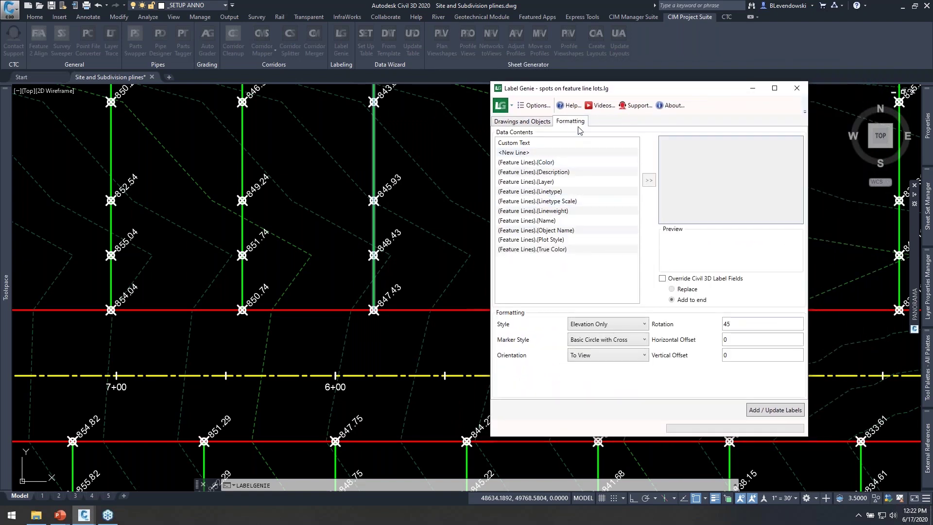
pyautogui.click(534, 121)
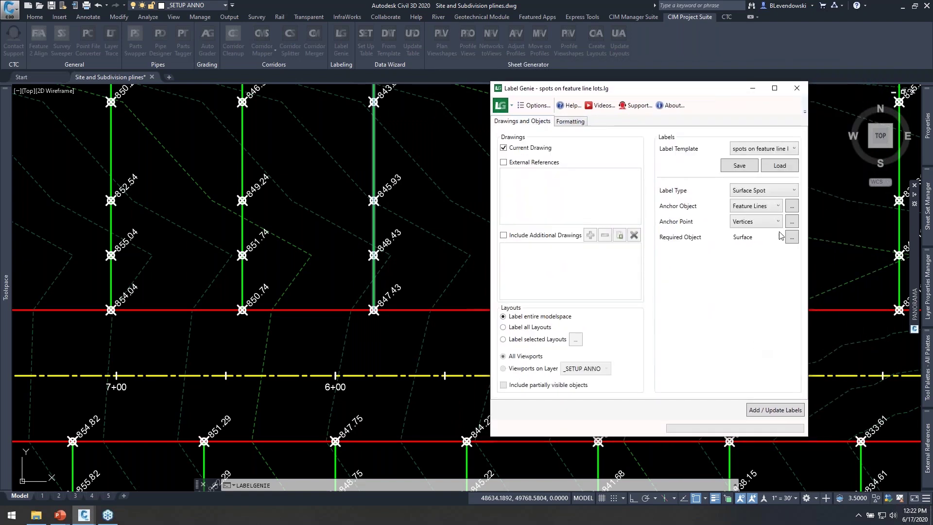
pyautogui.click(792, 207)
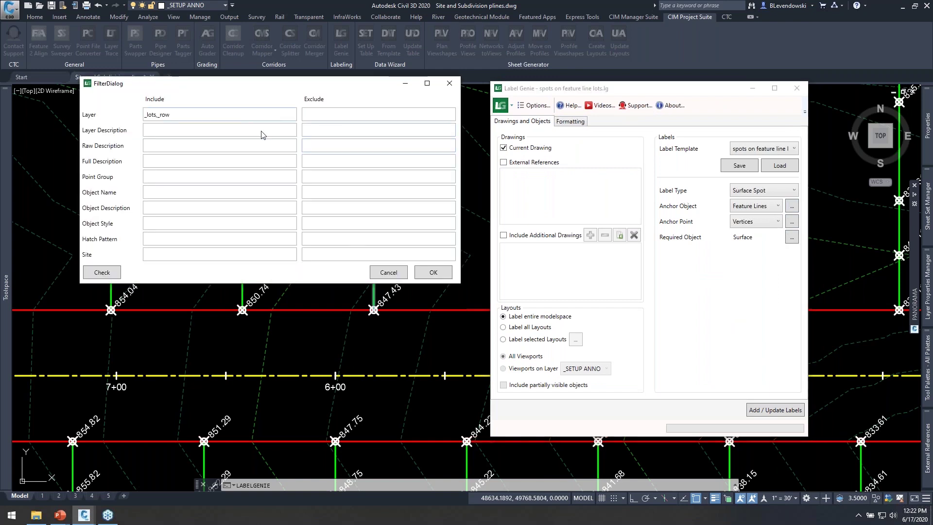
pyautogui.click(432, 273)
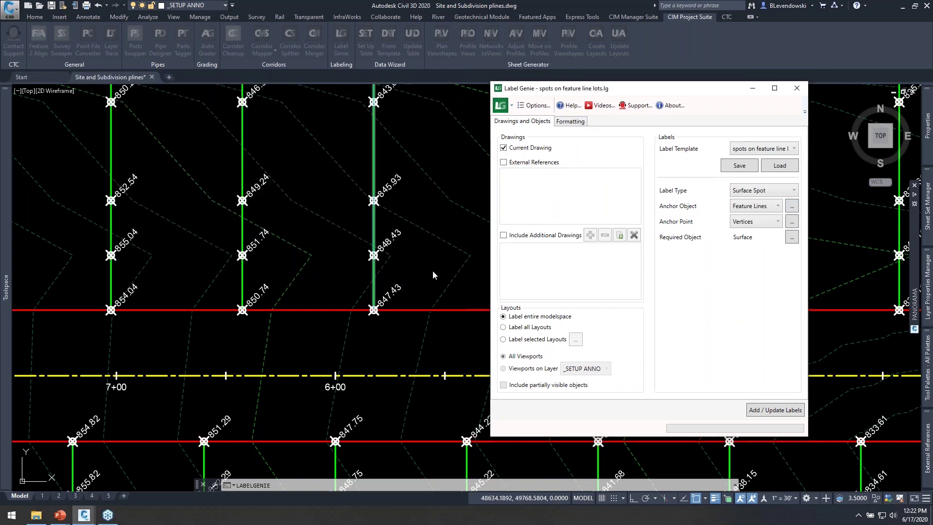
# Step: Add and update the labels on the filtered feature lines, and check the new spot label on the red frontage line beside a lot corner
pyautogui.moveTo(670, 85)
pyautogui.mouseDown()
pyautogui.moveTo(275, 99)
pyautogui.moveTo(237, 74)
pyautogui.mouseUp()
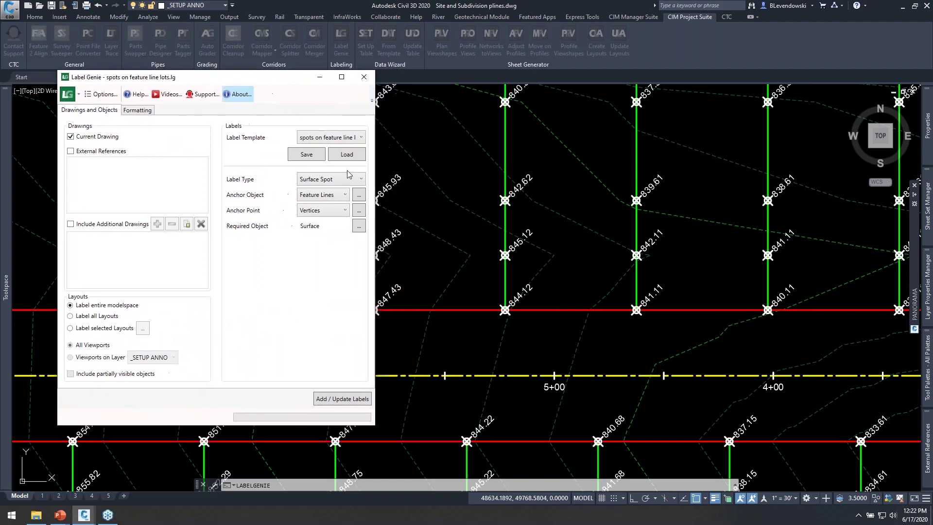
pyautogui.click(334, 400)
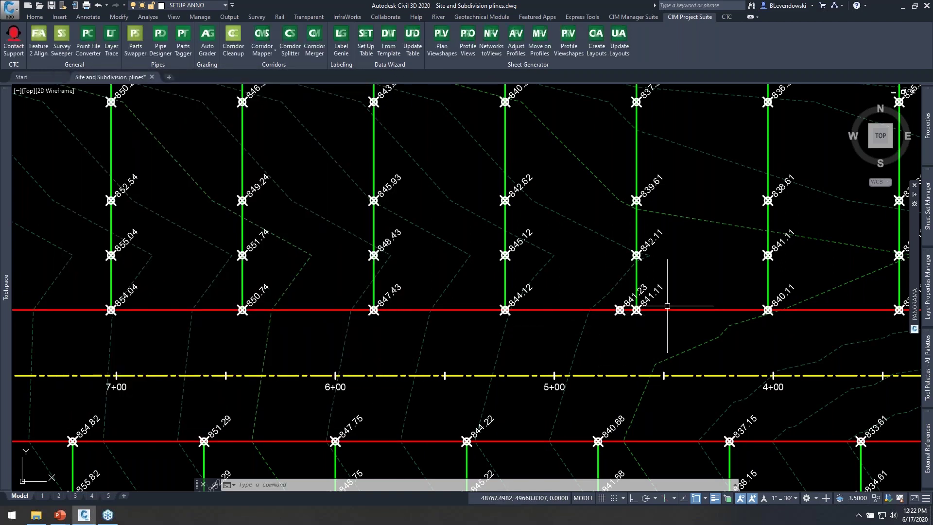
pyautogui.scroll(2, 610, 314)
pyautogui.scroll(2, 610, 315)
pyautogui.click(635, 305)
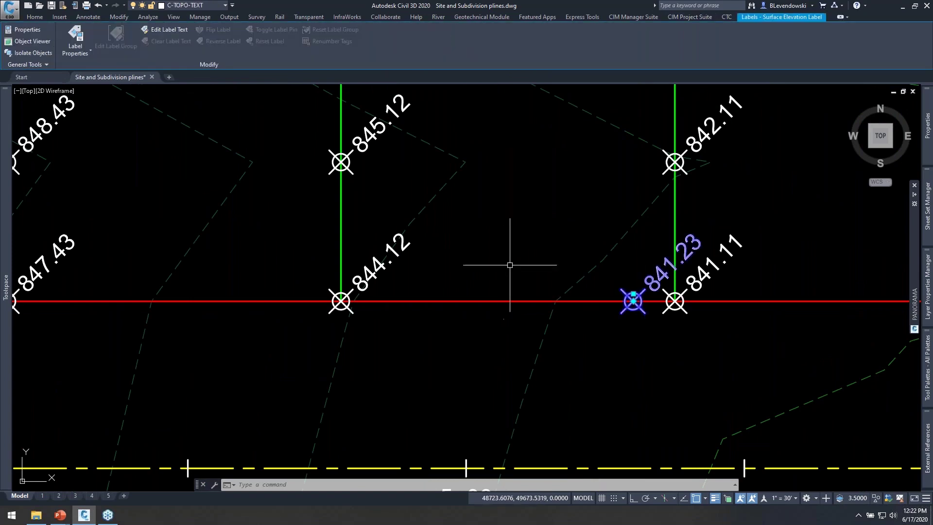
pyautogui.scroll(-6, 516, 275)
pyautogui.press('Escape')
# Step: Examine the updated spot labels on the lot and right-of-way lines throughout the subdivision
pyautogui.scroll(-4, 529, 316)
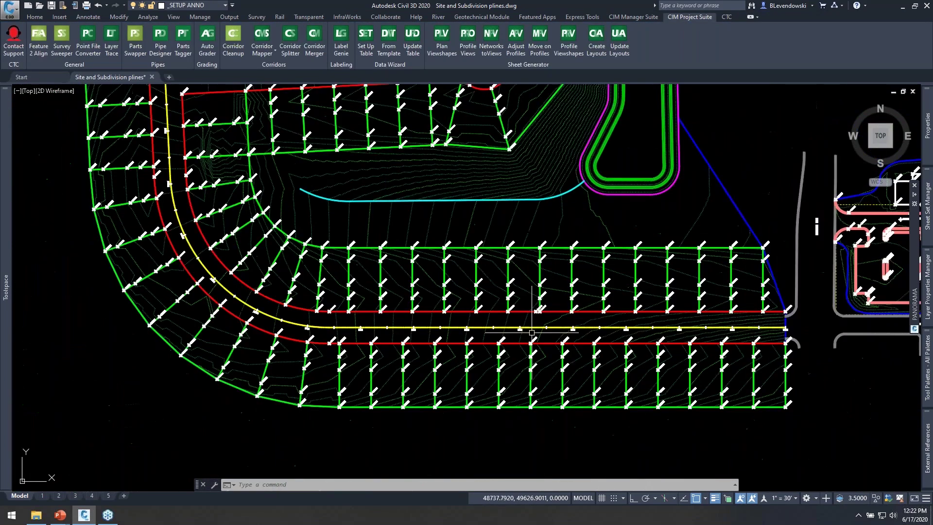
pyautogui.moveTo(376, 195); pyautogui.dragTo(430, 373, button='middle')
pyautogui.moveTo(411, 219); pyautogui.dragTo(436, 318, button='middle')
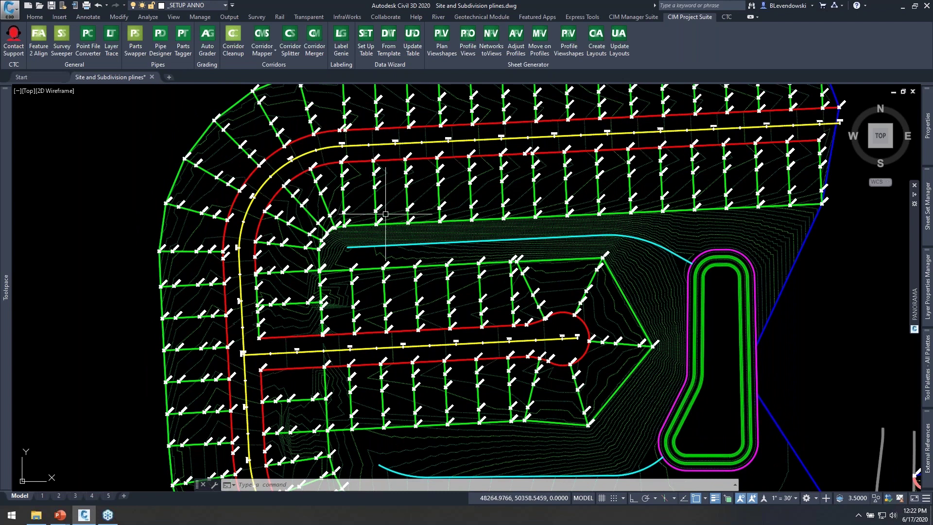
pyautogui.moveTo(525, 267); pyautogui.dragTo(480, 86, button='middle')
pyautogui.moveTo(577, 356)
pyautogui.mouseDown(button='middle')
pyautogui.moveTo(488, 254)
pyautogui.moveTo(520, 249)
pyautogui.moveTo(586, 182)
pyautogui.mouseUp(button='middle')
pyautogui.scroll(2, 520, 248)
pyautogui.scroll(2, 525, 247)
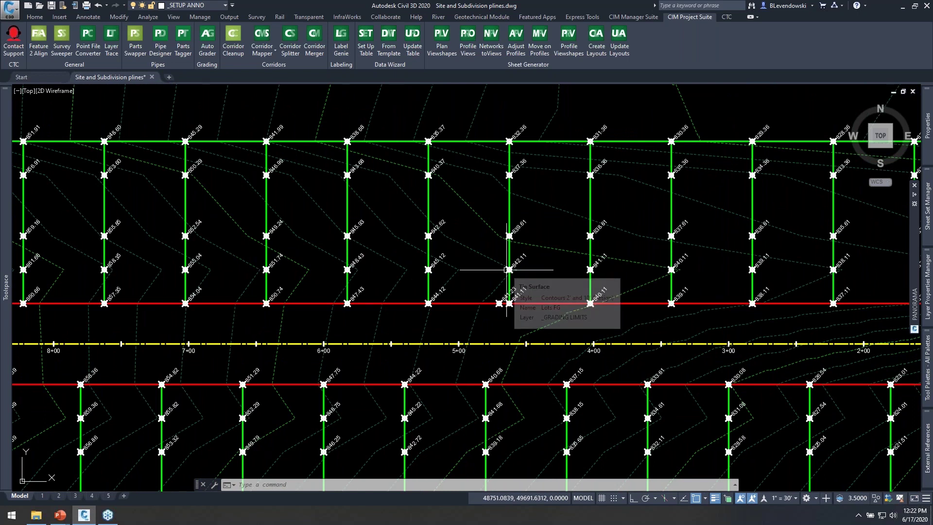
pyautogui.moveTo(450, 291); pyautogui.dragTo(662, 291, button='middle')
pyautogui.scroll(2, 559, 277)
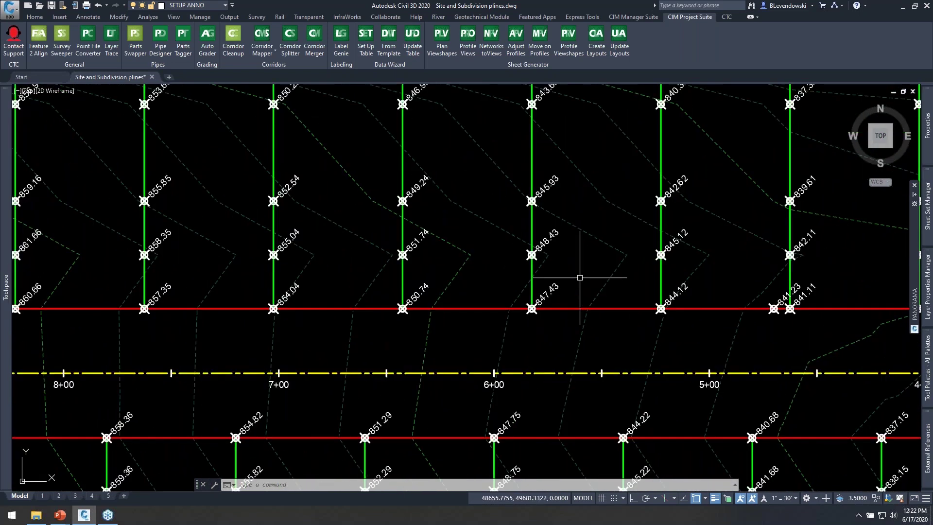
pyautogui.moveTo(546, 283); pyautogui.dragTo(511, 371, button='middle')
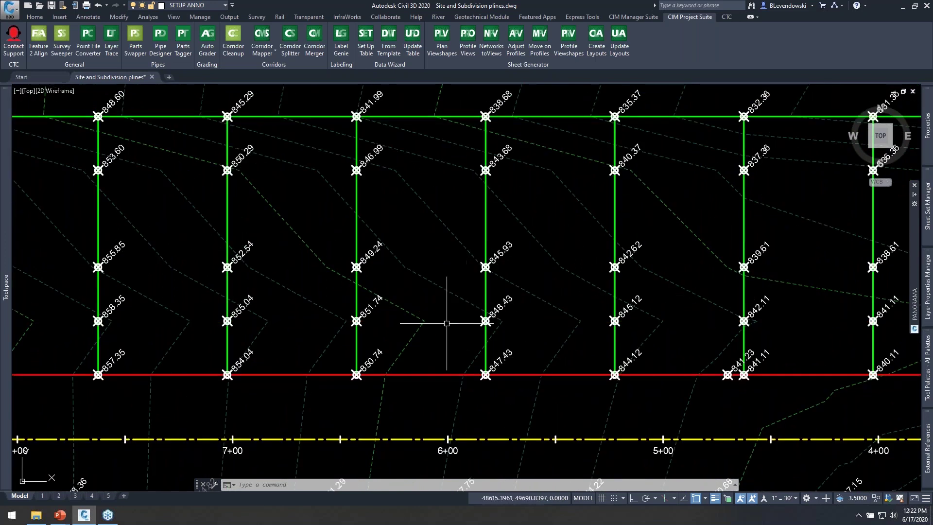
pyautogui.scroll(-2, 448, 323)
pyautogui.moveTo(617, 317); pyautogui.dragTo(520, 296, button='middle')
pyautogui.moveTo(521, 296)
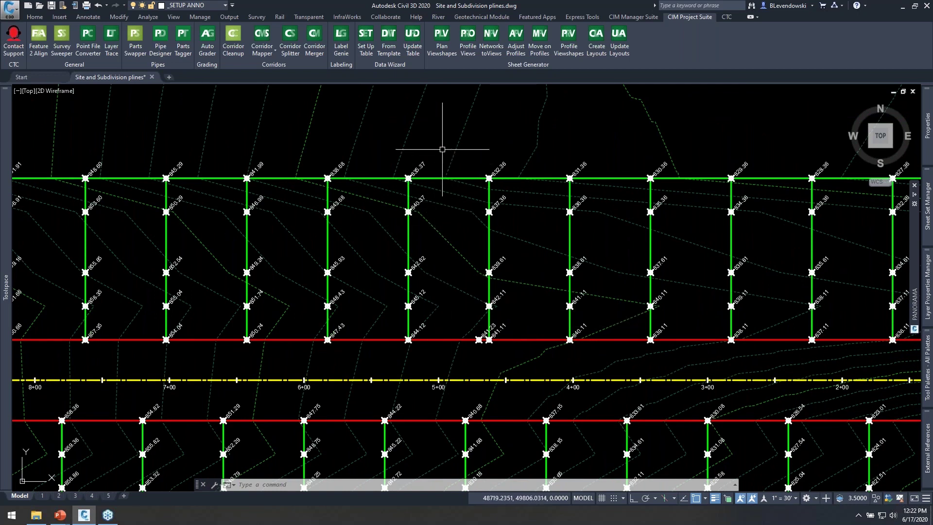
pyautogui.moveTo(429, 138); pyautogui.dragTo(655, 162, button='middle')
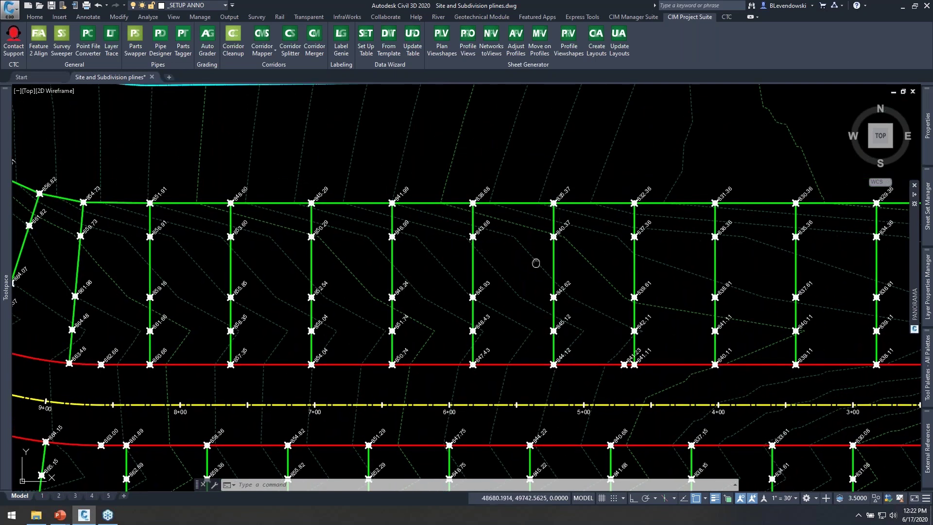
pyautogui.scroll(2, 592, 314)
pyautogui.moveTo(603, 171); pyautogui.dragTo(606, 258, button='middle')
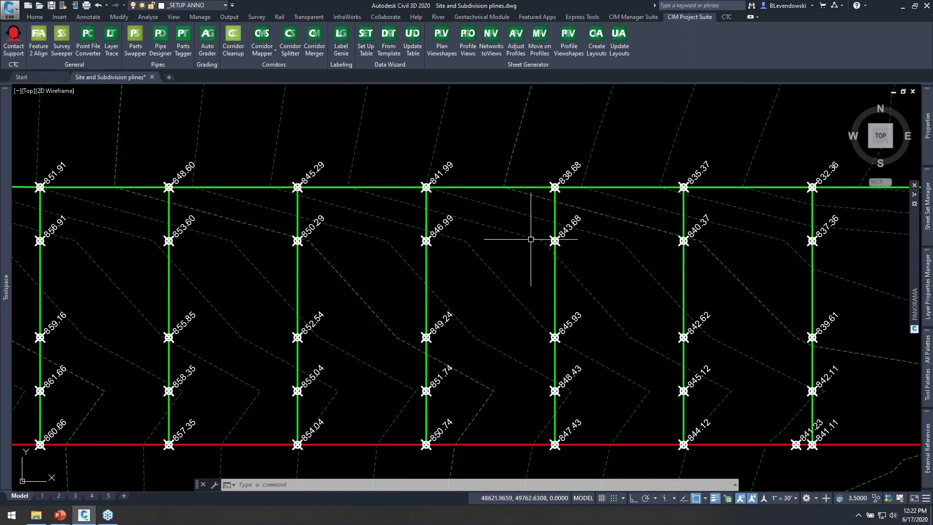
pyautogui.scroll(-2, 531, 242)
pyautogui.moveTo(571, 295)
pyautogui.mouseDown(button='middle')
pyautogui.moveTo(602, 313)
pyautogui.moveTo(535, 313)
pyautogui.moveTo(445, 265)
pyautogui.mouseUp(button='middle')
pyautogui.press('Escape')
pyautogui.press('Escape')
# Step: Open Label Genie and review the saved templates, the label types and the anchor points offered for one-point surface slope labels
pyautogui.click(341, 46)
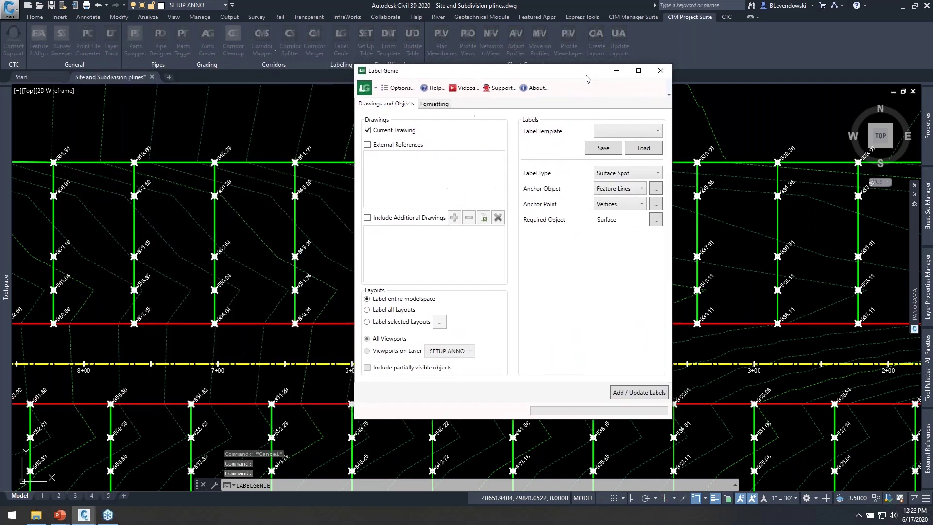
pyautogui.click(628, 134)
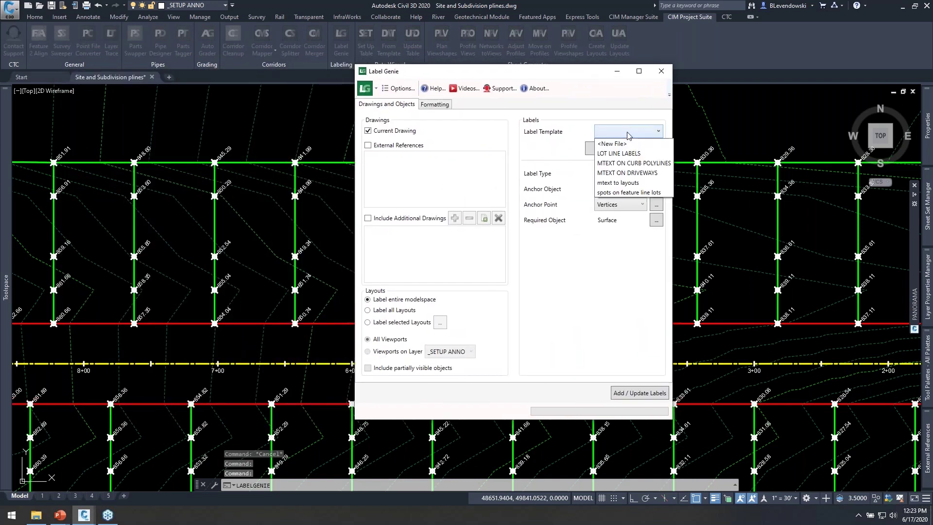
pyautogui.click(606, 103)
pyautogui.click(627, 174)
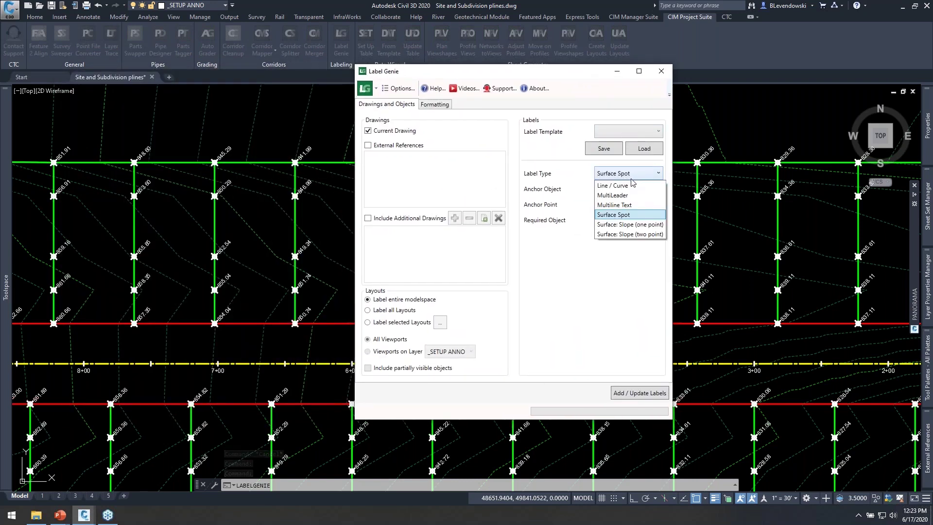
pyautogui.click(630, 225)
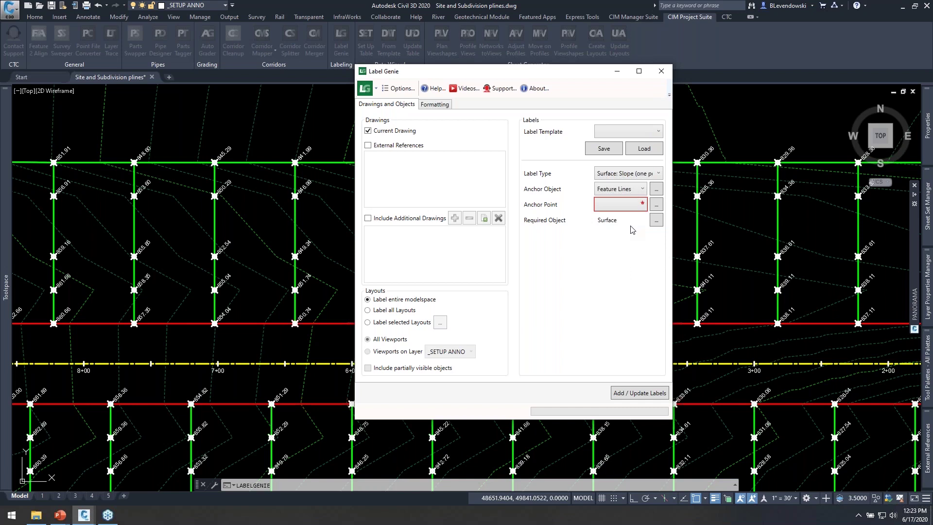
pyautogui.click(630, 206)
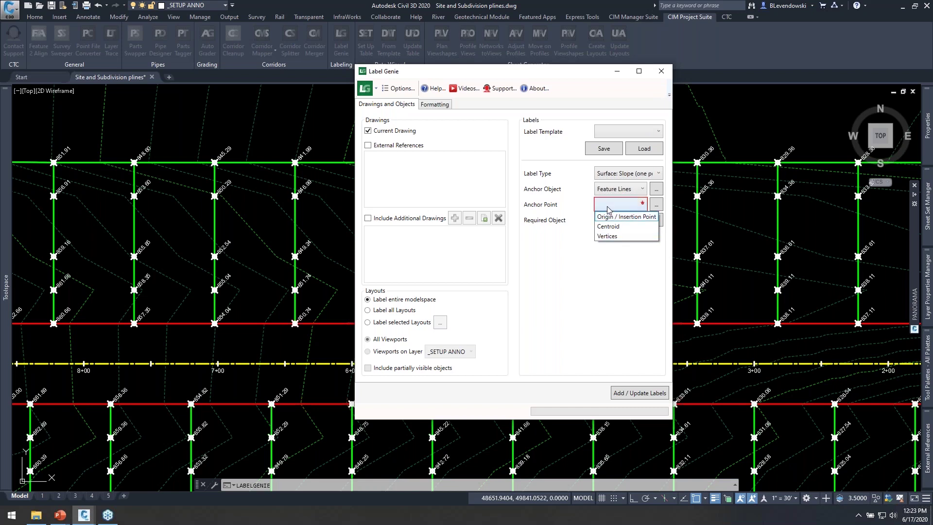
pyautogui.click(619, 186)
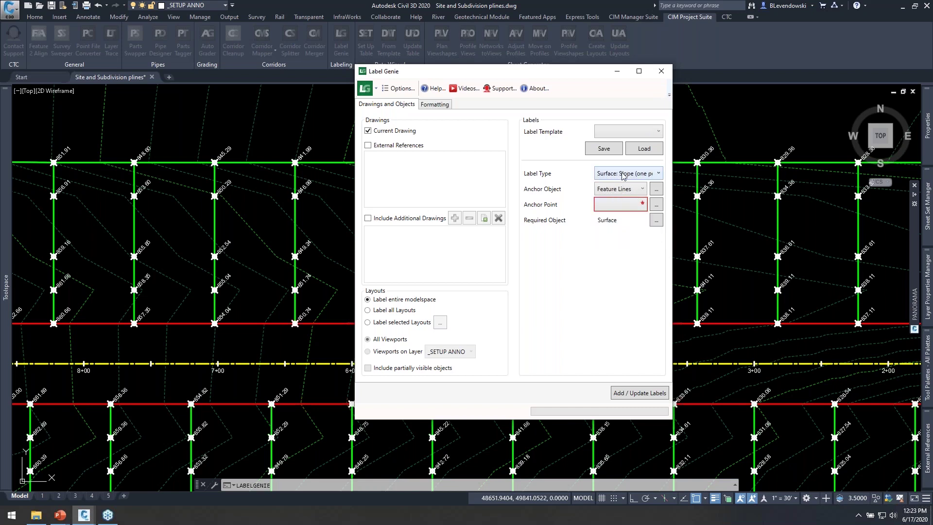
# Step: Set the label type to Surface: Slope (two point) and anchor it to feature line Segments, including both Line and Curve segments
pyautogui.click(624, 173)
pyautogui.click(627, 235)
pyautogui.click(621, 204)
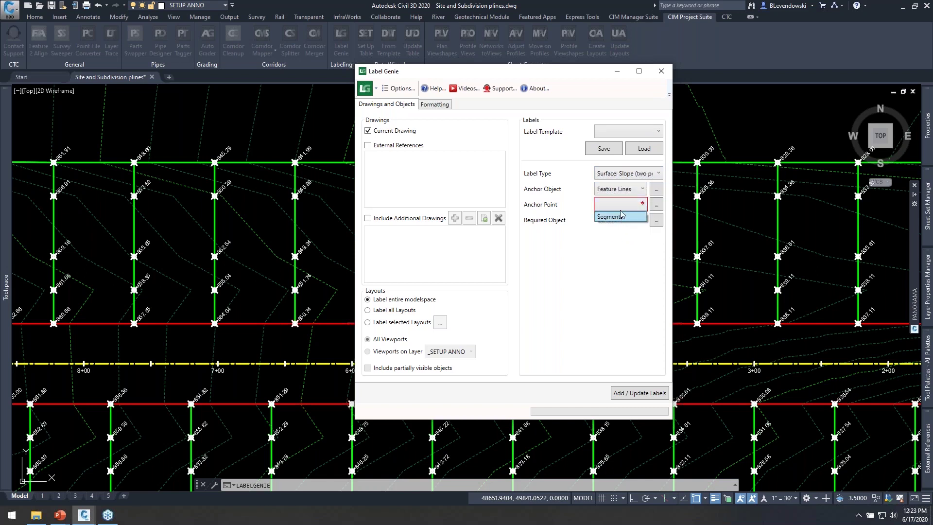
pyautogui.click(629, 177)
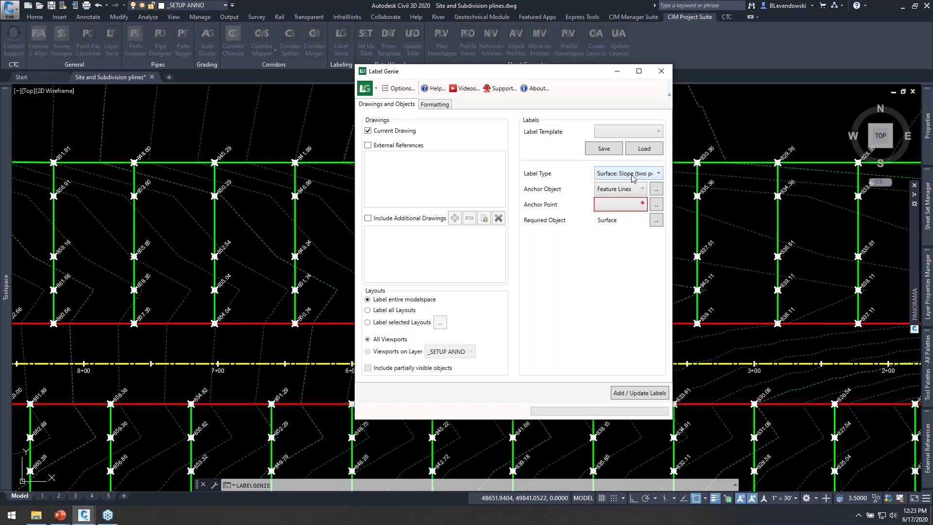
pyautogui.click(630, 175)
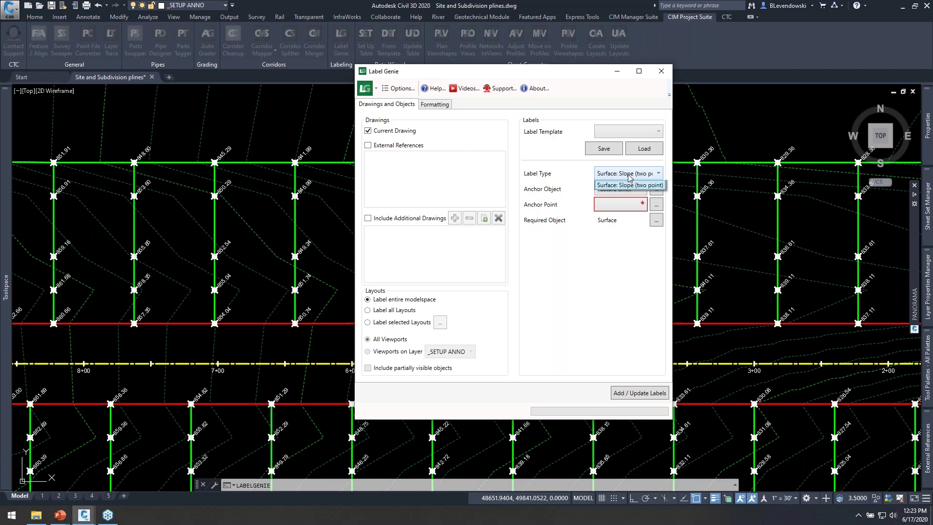
pyautogui.click(631, 235)
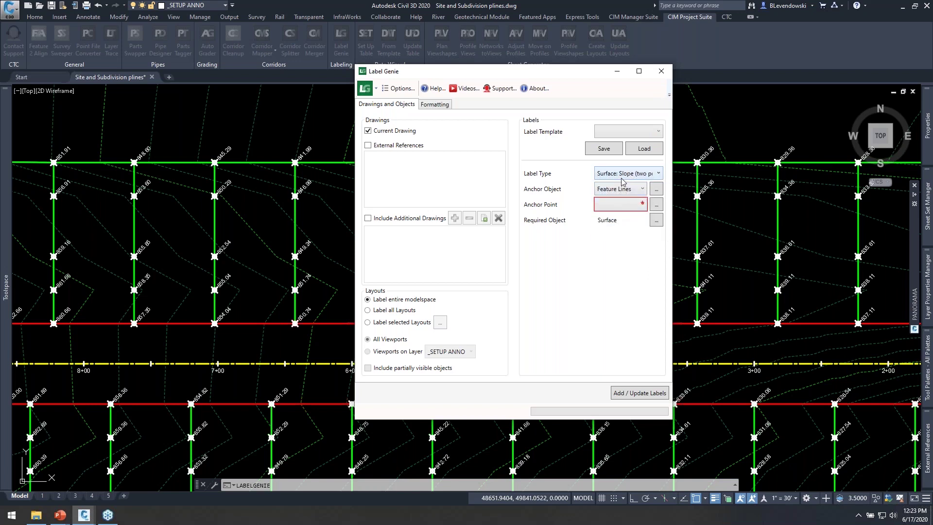
pyautogui.click(626, 205)
pyautogui.click(618, 217)
pyautogui.click(658, 206)
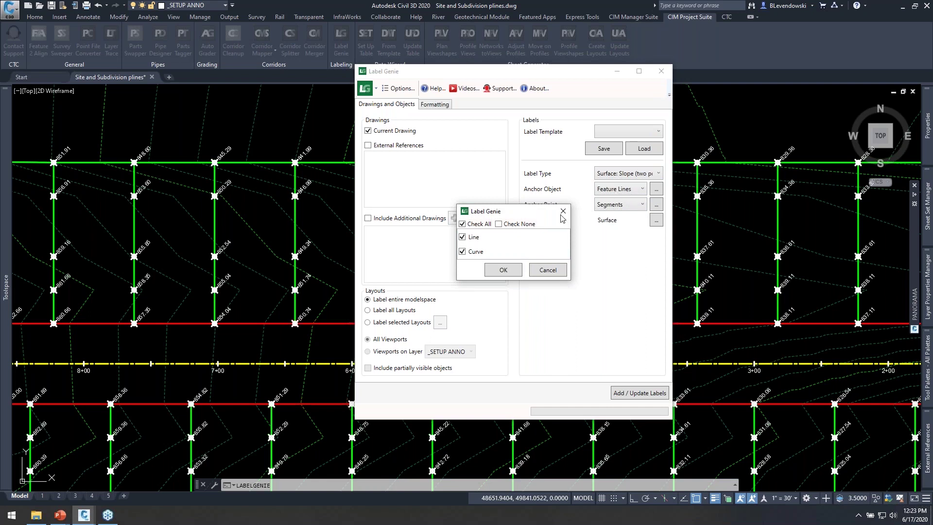
pyautogui.click(500, 270)
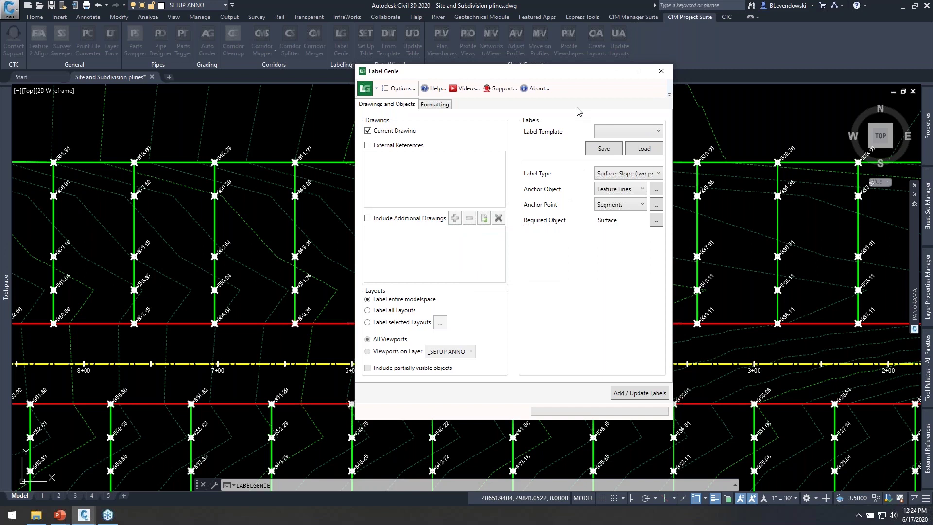
# Step: Move the Label Genie window aside and review the anchor object's layer filter, keeping _lots,_row as the included layers
pyautogui.moveTo(573, 75); pyautogui.dragTo(468, 54)
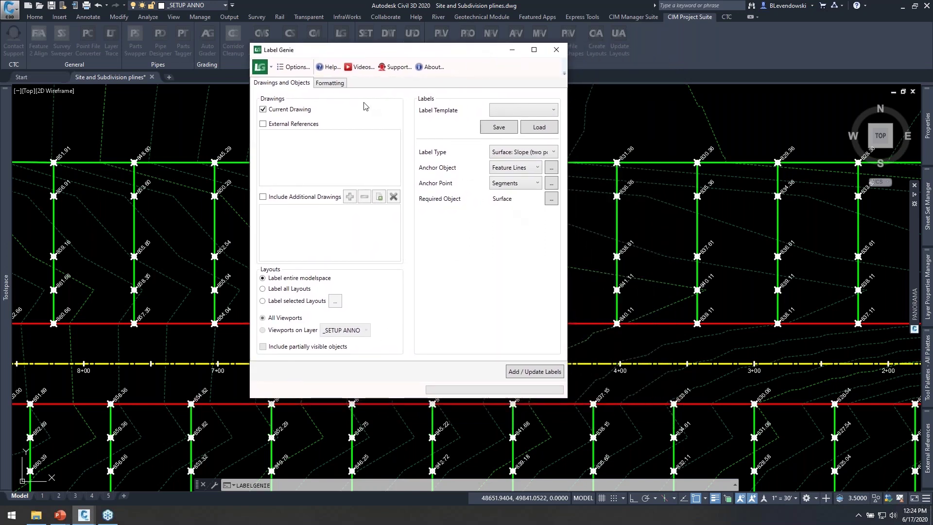
pyautogui.click(552, 168)
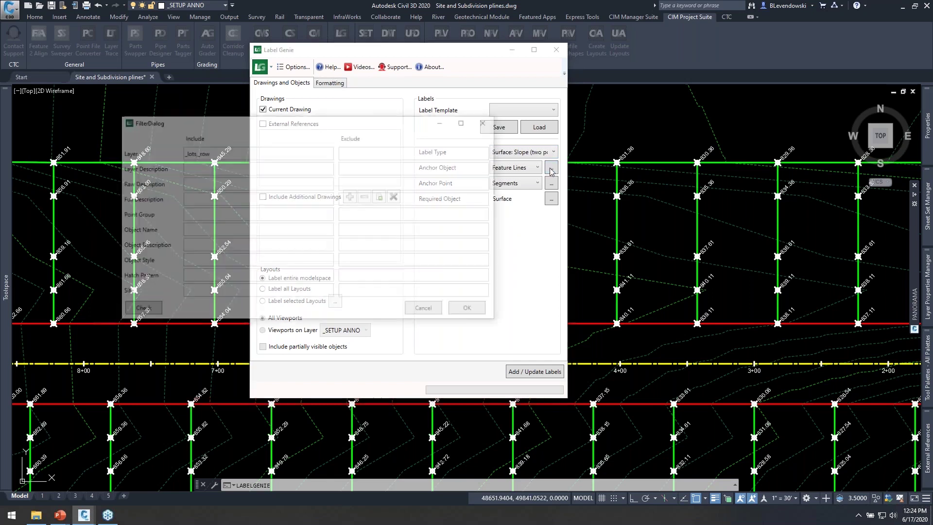
pyautogui.moveTo(225, 156); pyautogui.dragTo(165, 162)
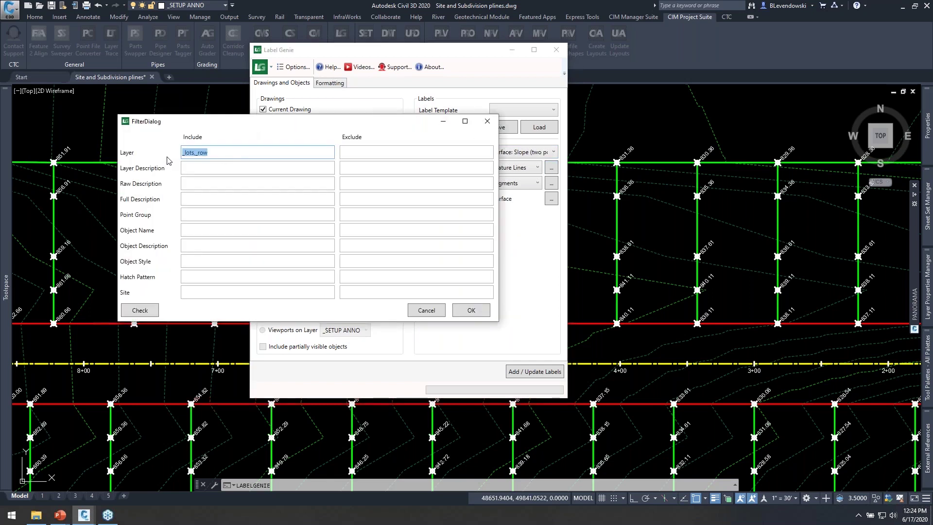
pyautogui.click(219, 158)
pyautogui.click(473, 311)
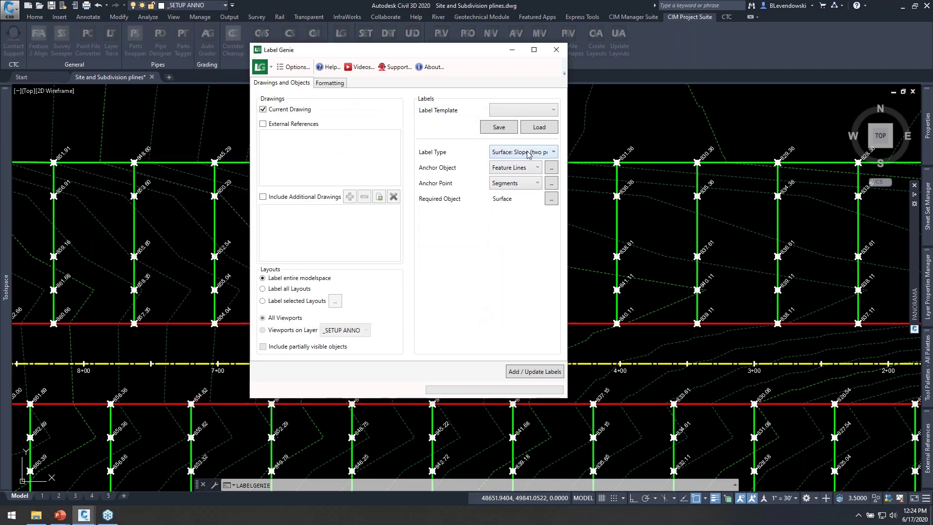
# Step: Review the slope label formatting and its available styles, keeping the Percent style, and return to the drawing and object settings
pyautogui.click(330, 83)
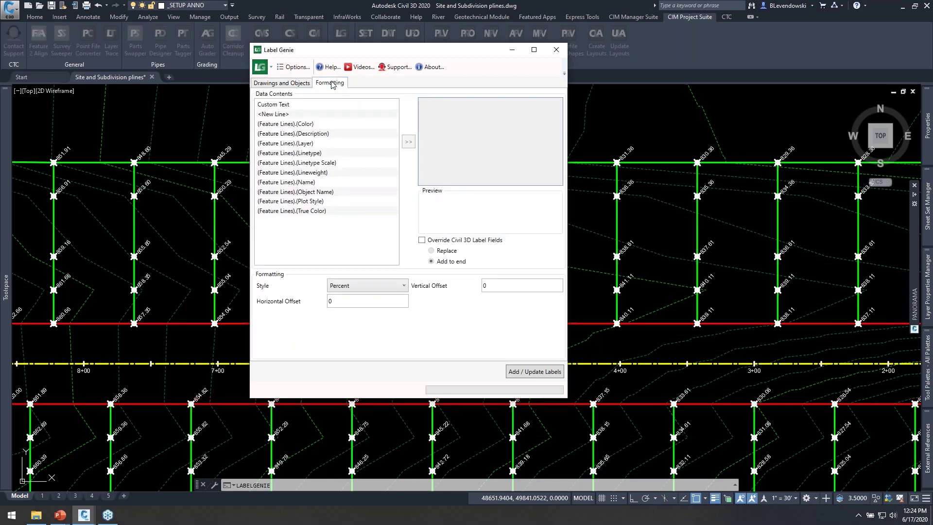
pyautogui.click(389, 287)
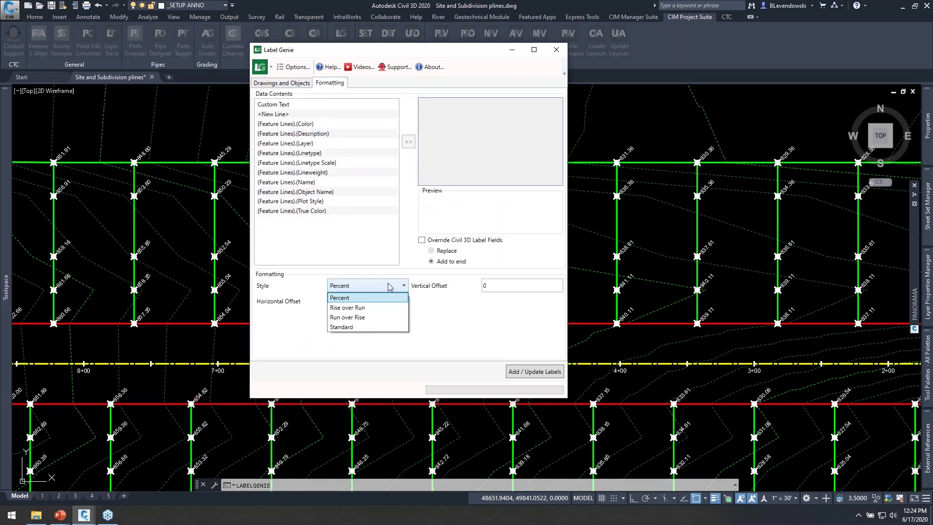
pyautogui.click(311, 319)
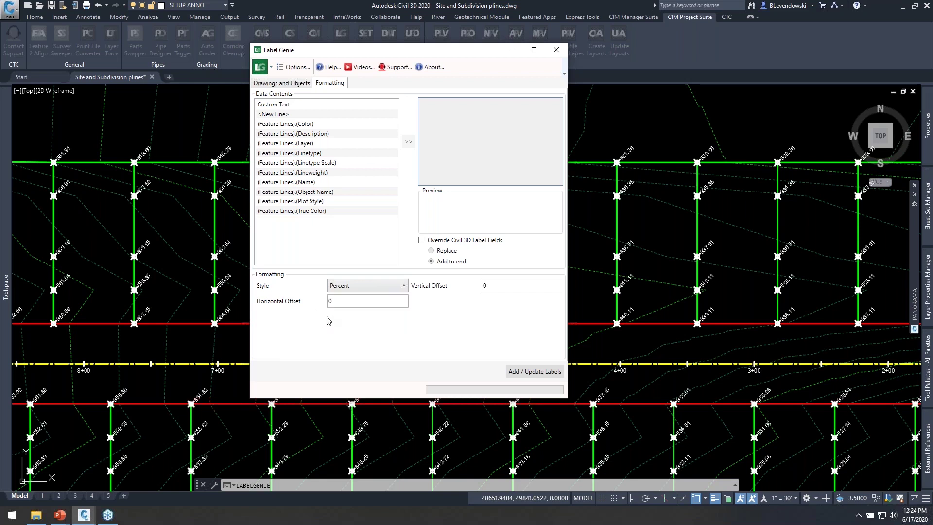
pyautogui.click(301, 85)
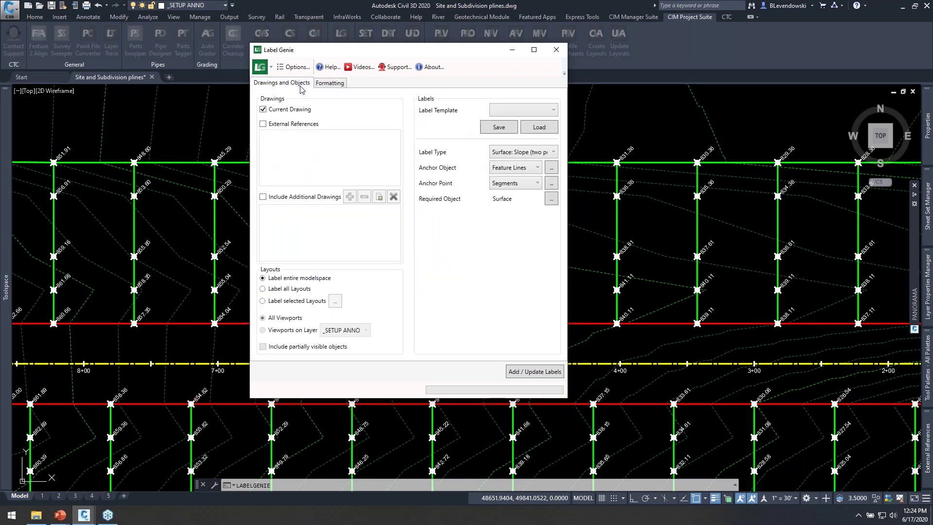
# Step: Add the two-point slope labels to the filtered feature line segments, regenerate the whole drawing, and check the labels along the lot lines
pyautogui.click(534, 372)
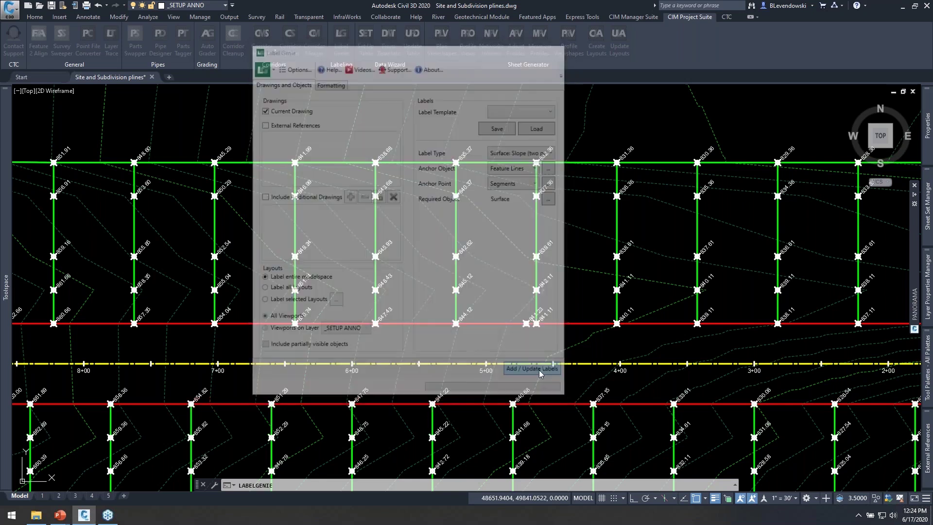
pyautogui.write('rea')
pyautogui.press('Return')
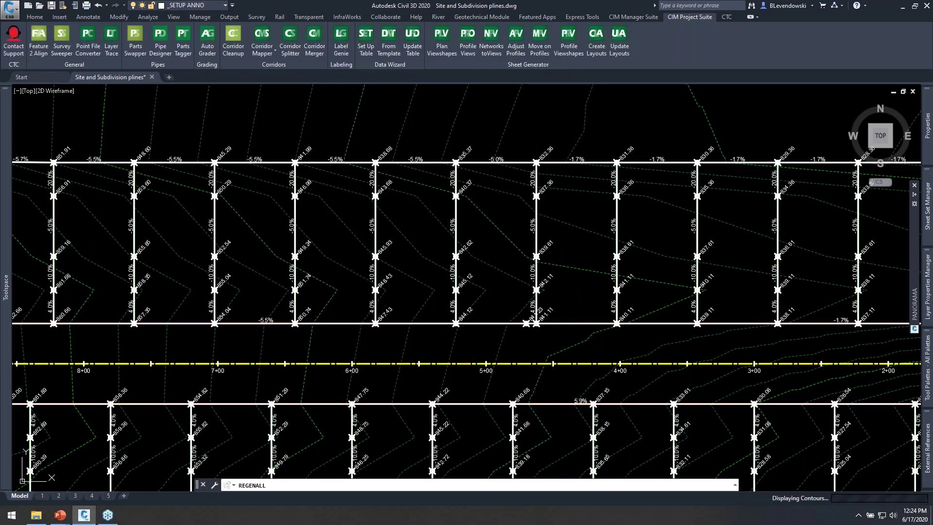
pyautogui.scroll(4, 442, 260)
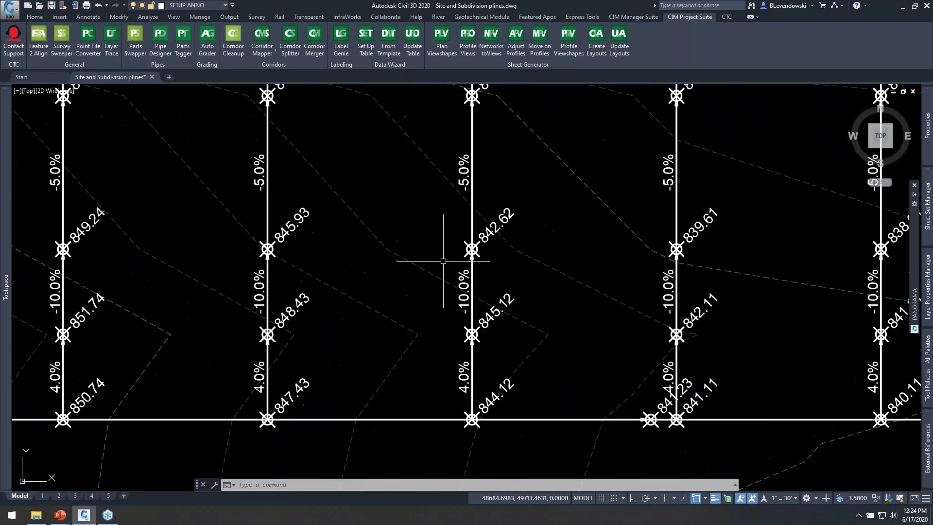
pyautogui.moveTo(512, 184); pyautogui.dragTo(611, 310, button='middle')
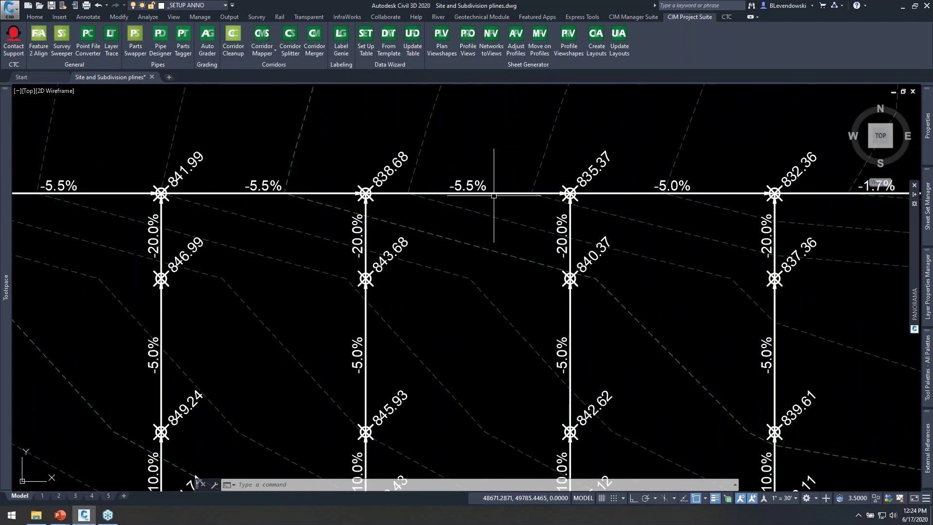
pyautogui.scroll(2, 471, 190)
# Step: Select the slope label between the 838.68 and 835.37 spots on the upper lot line and open its label style for editing
pyautogui.click(477, 181)
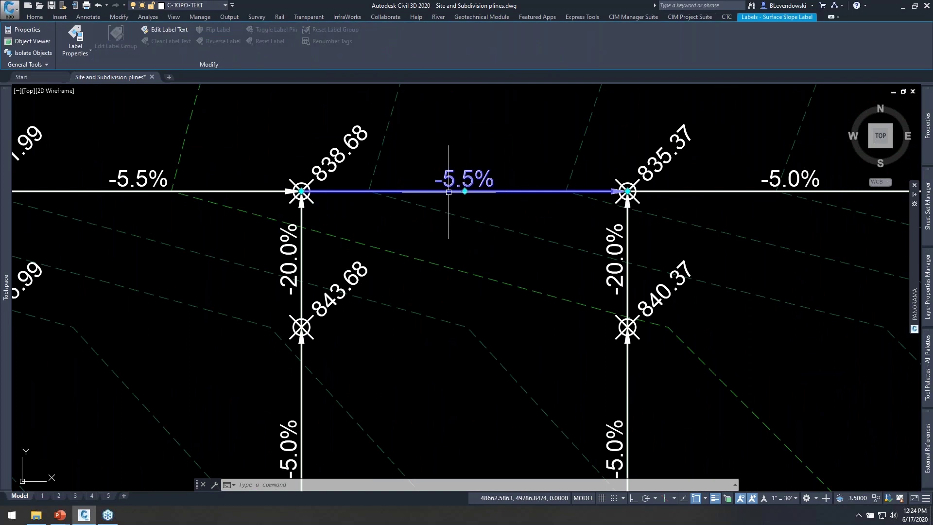
pyautogui.moveTo(477, 214); pyautogui.dragTo(456, 228, button='middle')
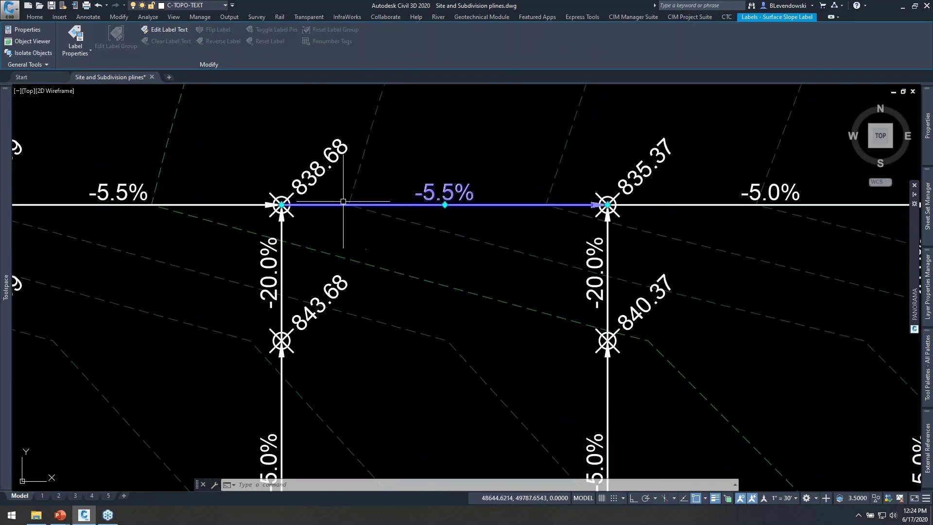
pyautogui.moveTo(643, 284); pyautogui.dragTo(662, 267, button='middle')
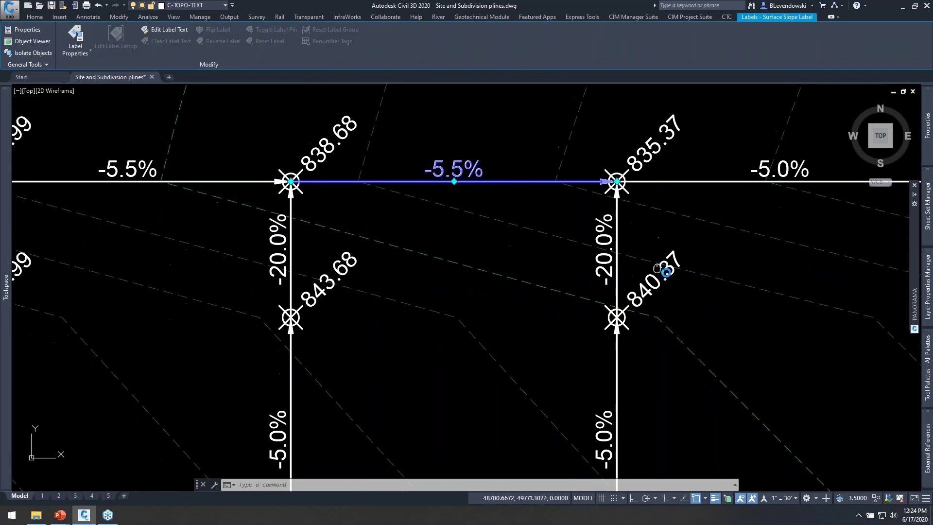
pyautogui.scroll(2, 485, 156)
pyautogui.moveTo(486, 156); pyautogui.dragTo(479, 208, button='middle')
pyautogui.rightClick(475, 176)
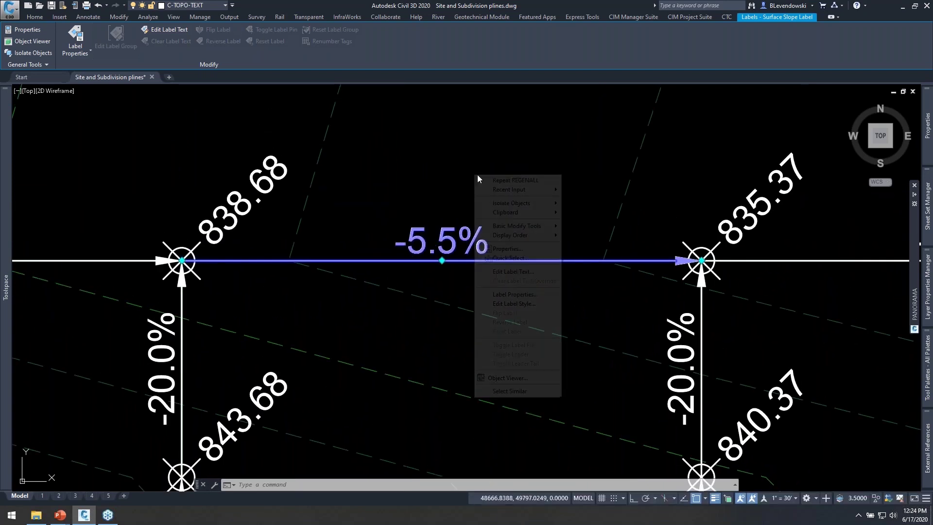
pyautogui.click(512, 304)
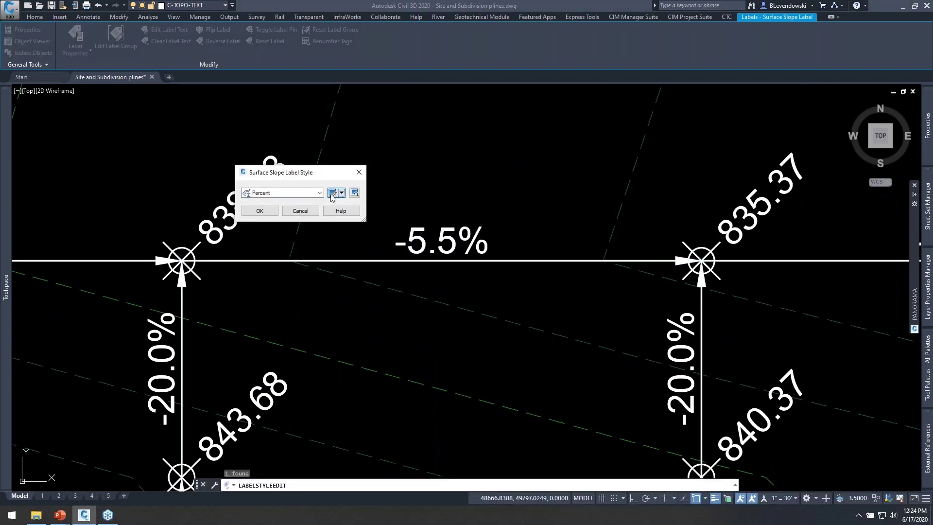
# Step: Set the visibility of the Direction Arrow component to False in the Percent surface slope label style and accept the change
pyautogui.click(631, 26)
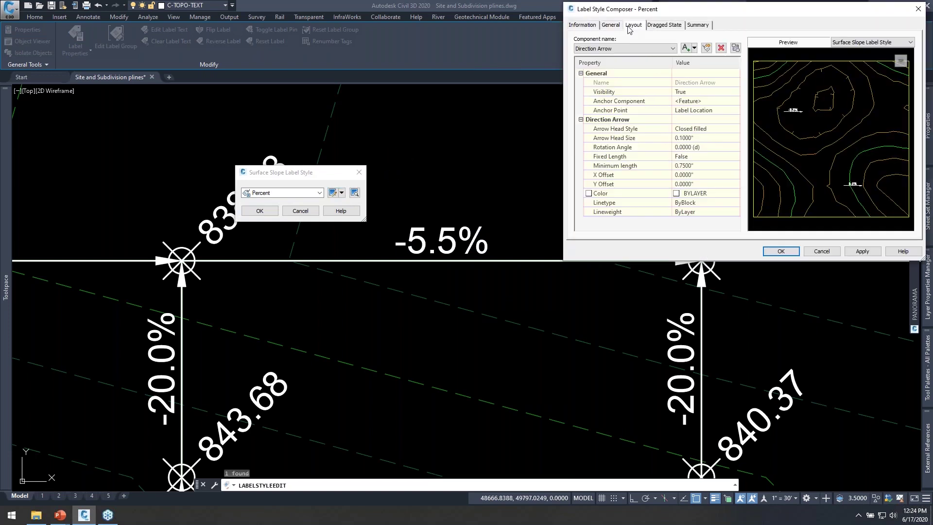
pyautogui.click(633, 48)
pyautogui.click(633, 48)
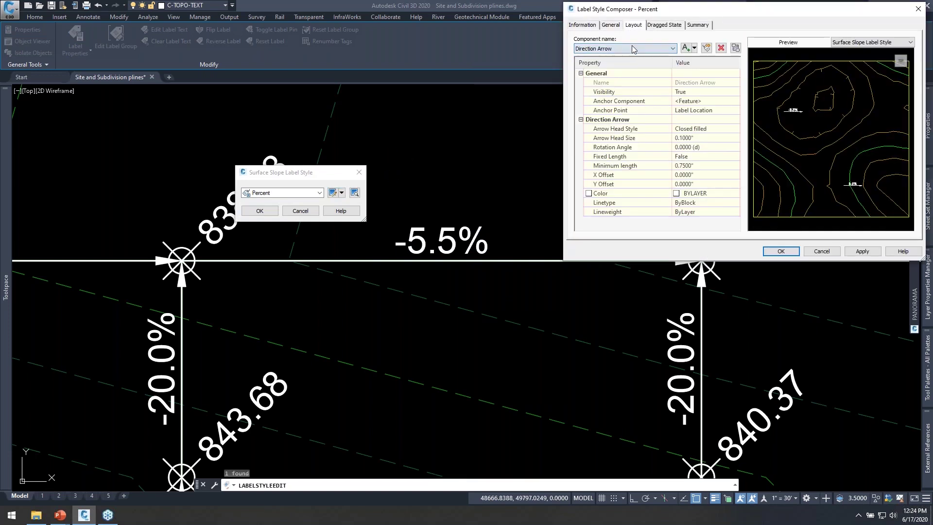
pyautogui.click(700, 93)
pyautogui.click(698, 109)
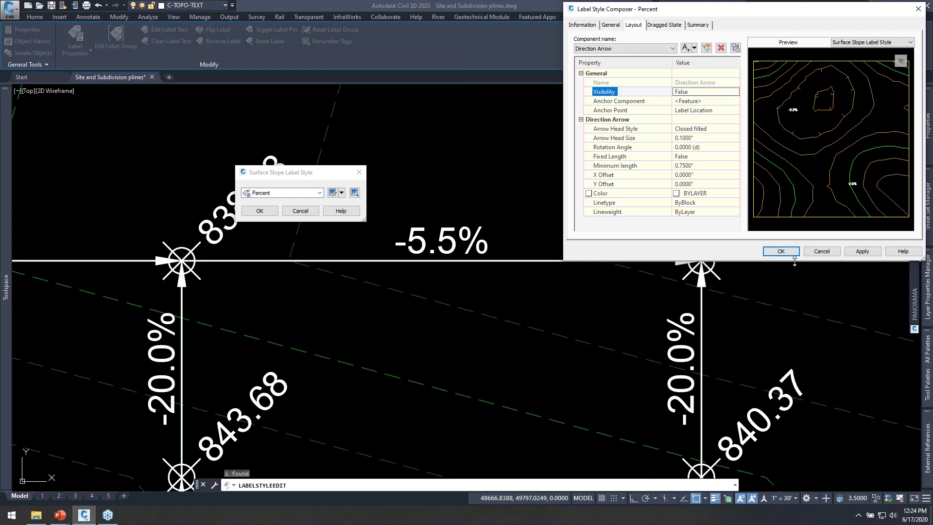
pyautogui.click(781, 251)
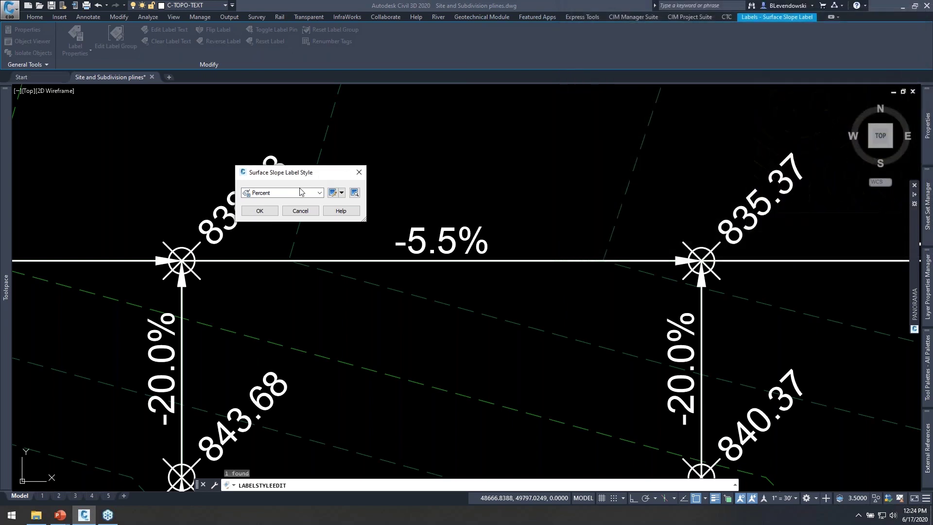
pyautogui.click(260, 210)
pyautogui.click(512, 152)
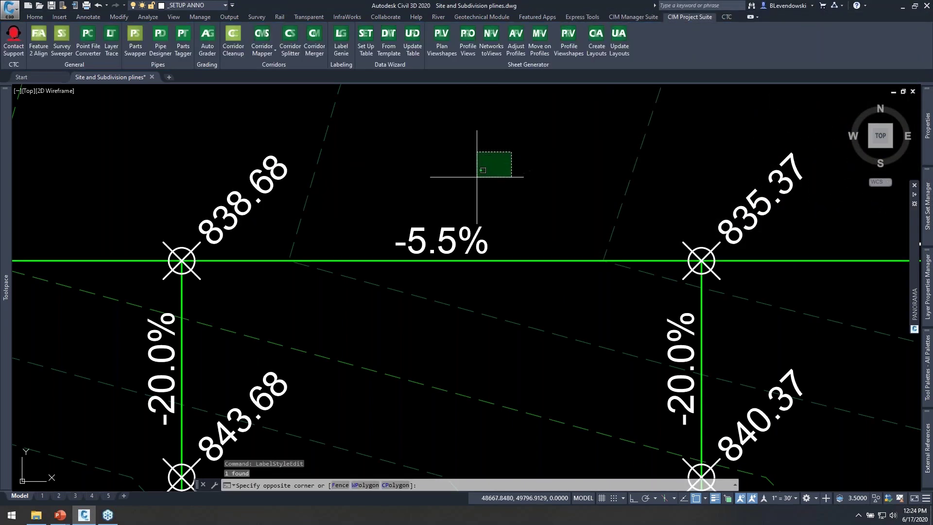
pyautogui.press('Escape')
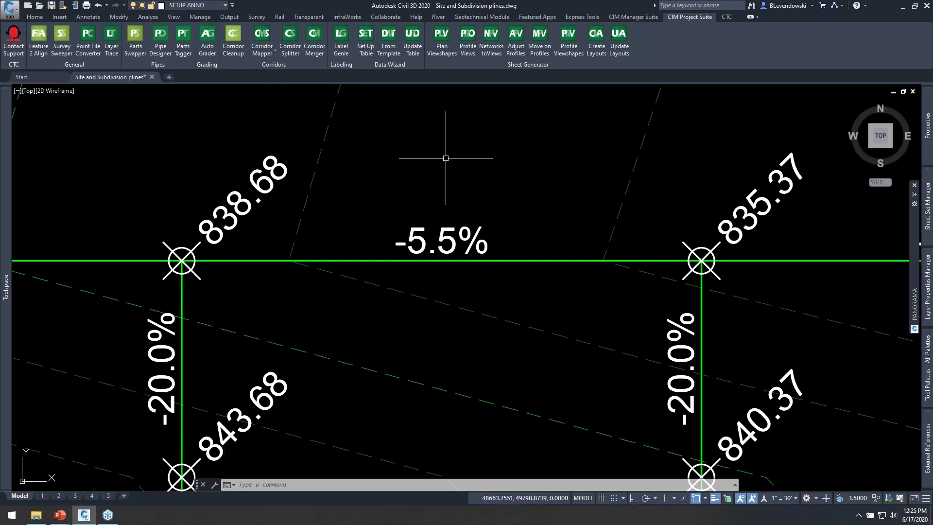
# Step: Move four neighbouring cross lot lines along the right-of-way line, from the endpoint at the 841.11 spot to a nearest-snapped point
pyautogui.scroll(-3, 400, 146)
pyautogui.moveTo(475, 265); pyautogui.dragTo(287, 187, button='middle')
pyautogui.moveTo(593, 202); pyautogui.dragTo(352, 251, button='middle')
pyautogui.scroll(-2, 520, 224)
pyautogui.moveTo(583, 278); pyautogui.dragTo(487, 269, button='middle')
pyautogui.press('Escape')
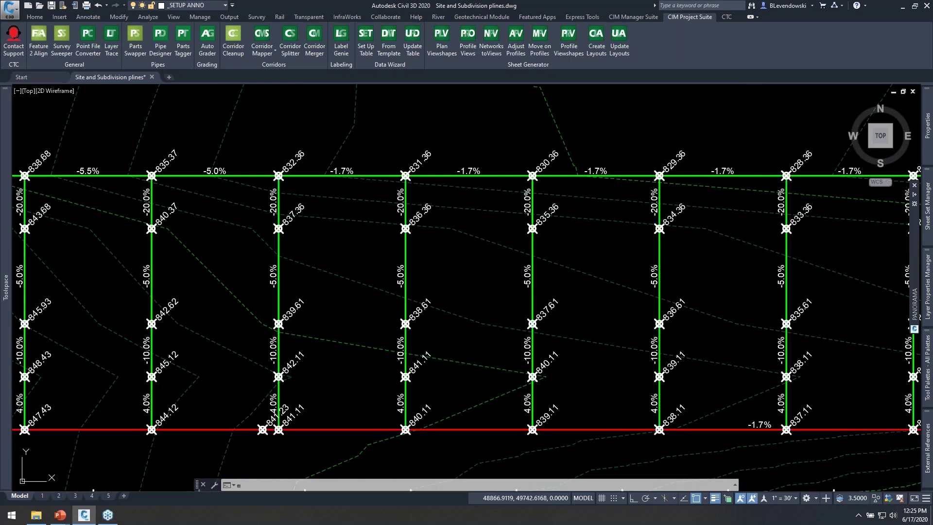
pyautogui.write('m')
pyautogui.press('Return')
pyautogui.click(531, 247)
pyautogui.click(405, 248)
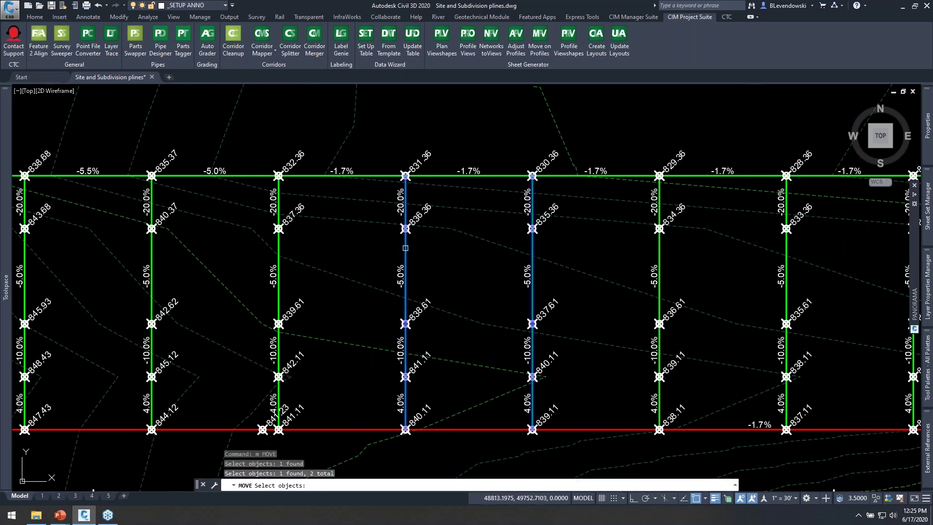
pyautogui.click(278, 246)
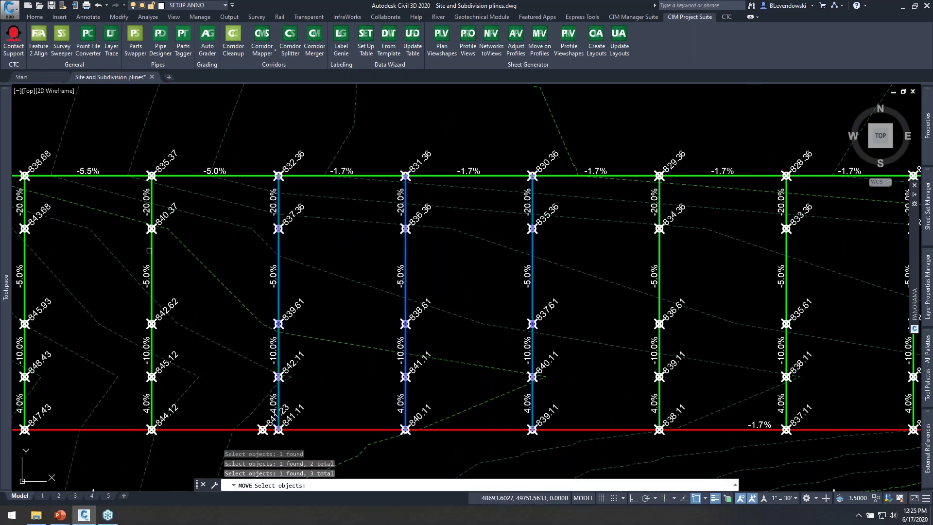
pyautogui.click(151, 250)
pyautogui.press('Return')
pyautogui.scroll(5, 275, 429)
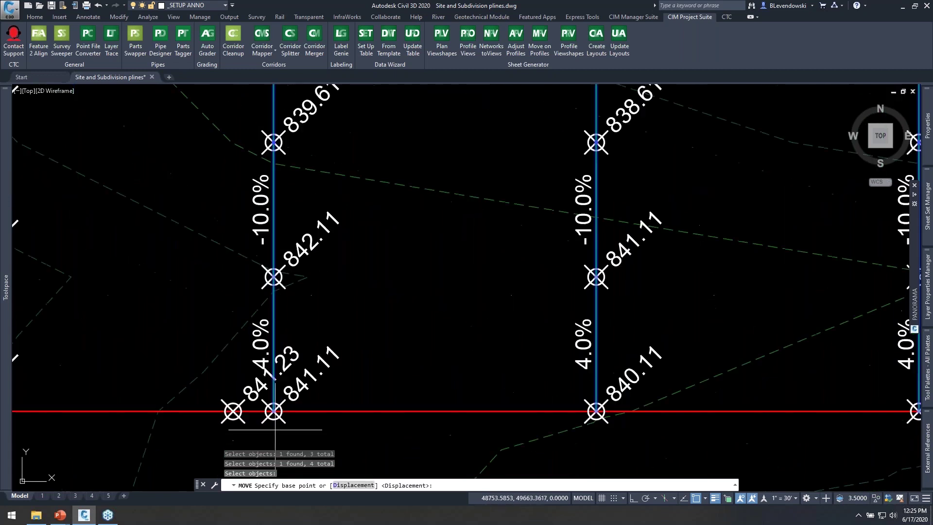
pyautogui.click(274, 411)
pyautogui.keyDown('shift'); pyautogui.rightClick(448, 145); pyautogui.keyUp('shift')
pyautogui.click(475, 347)
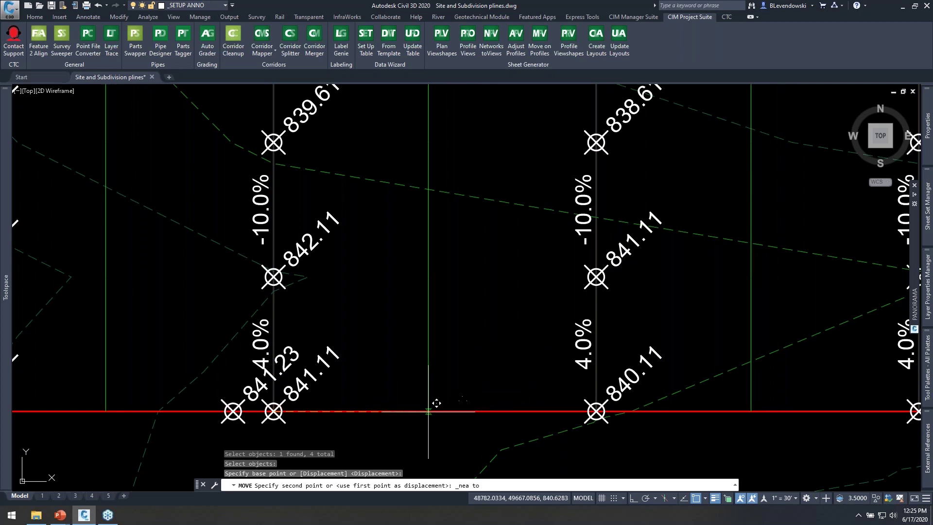
pyautogui.click(493, 265)
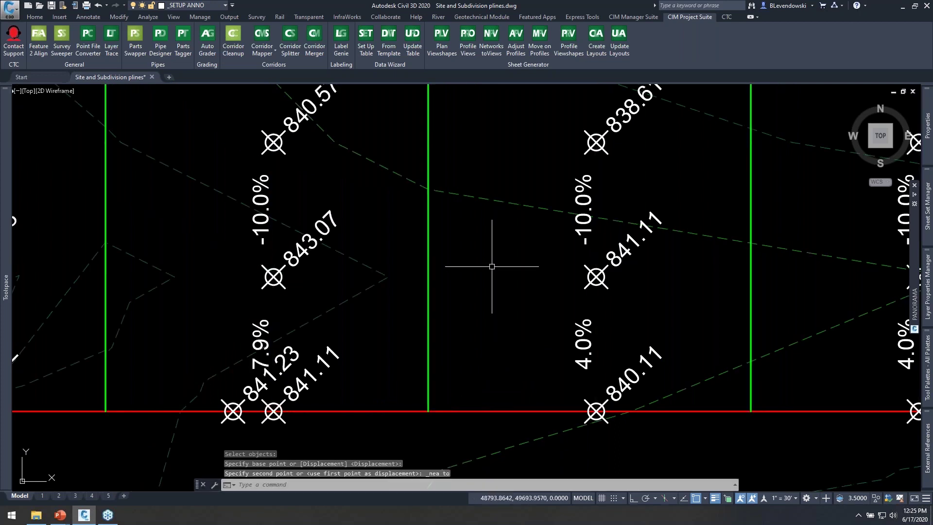
# Step: Update the two-point surface slope labels on the feature line segments with Label Genie to match the moved lot lines
pyautogui.scroll(-2, 481, 287)
pyautogui.scroll(-2, 474, 300)
pyautogui.moveTo(514, 227); pyautogui.dragTo(536, 290, button='middle')
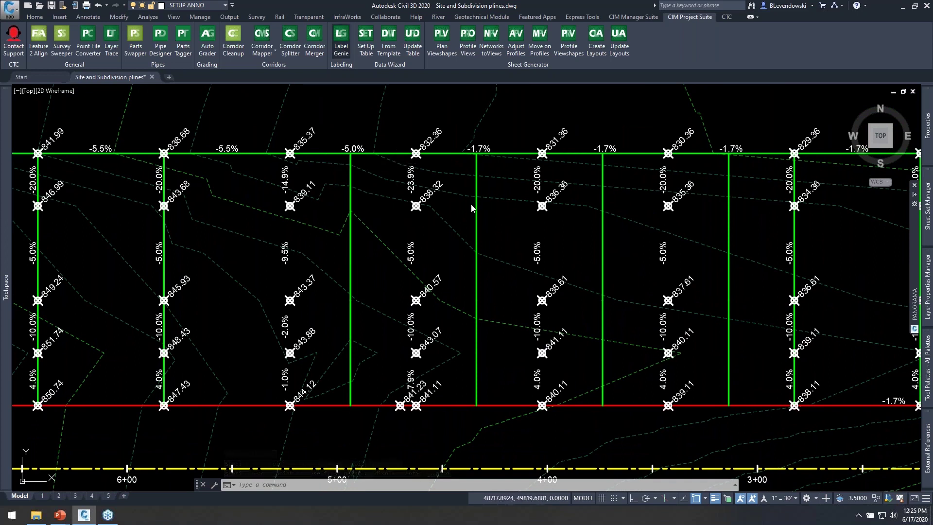
pyautogui.click(338, 84)
pyautogui.click(294, 84)
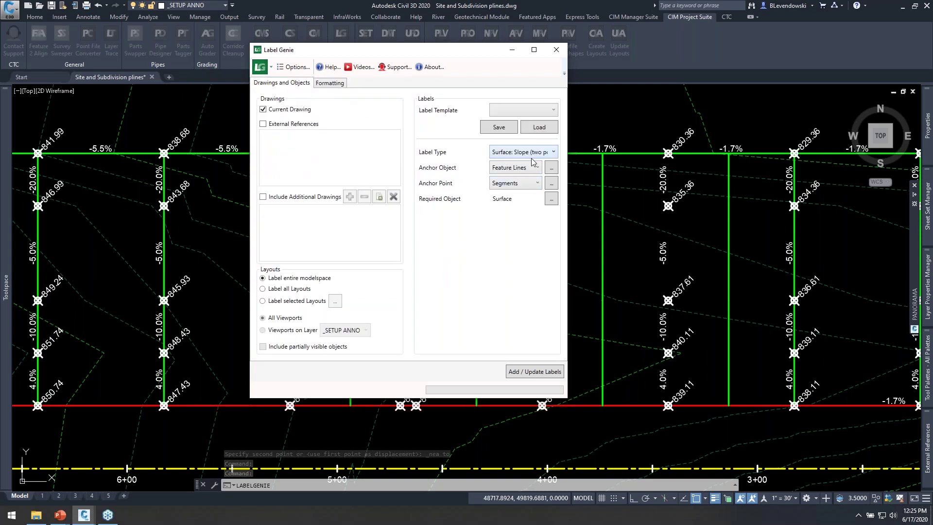
pyautogui.moveTo(462, 44)
pyautogui.mouseDown()
pyautogui.moveTo(483, 60)
pyautogui.moveTo(647, 65)
pyautogui.mouseUp()
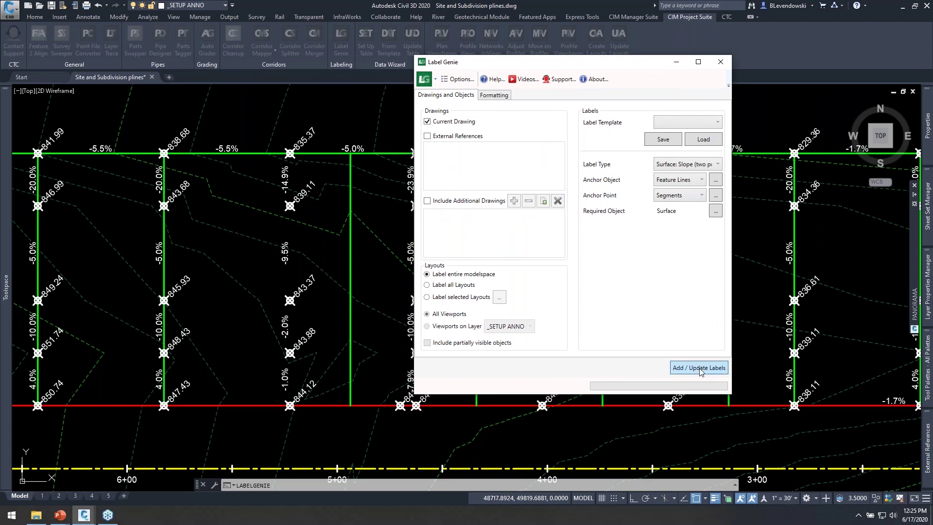
pyautogui.click(701, 369)
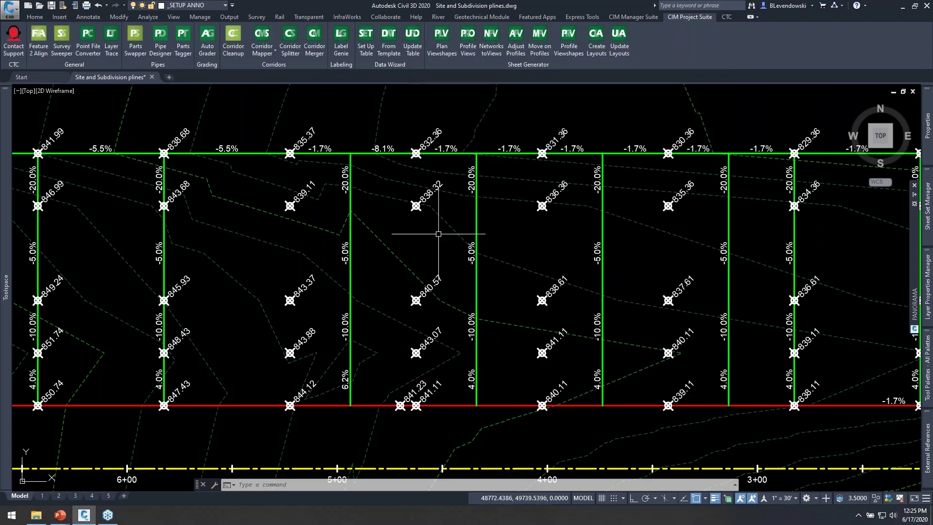
# Step: Switch the label type to Surface Spot, check its formatting, and update the spot labels at the feature line vertices
pyautogui.click(345, 51)
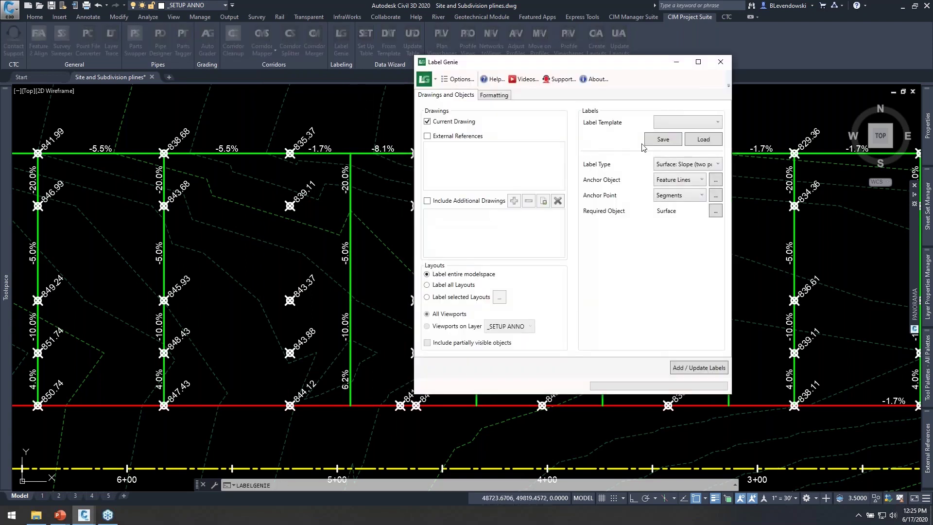
pyautogui.click(685, 165)
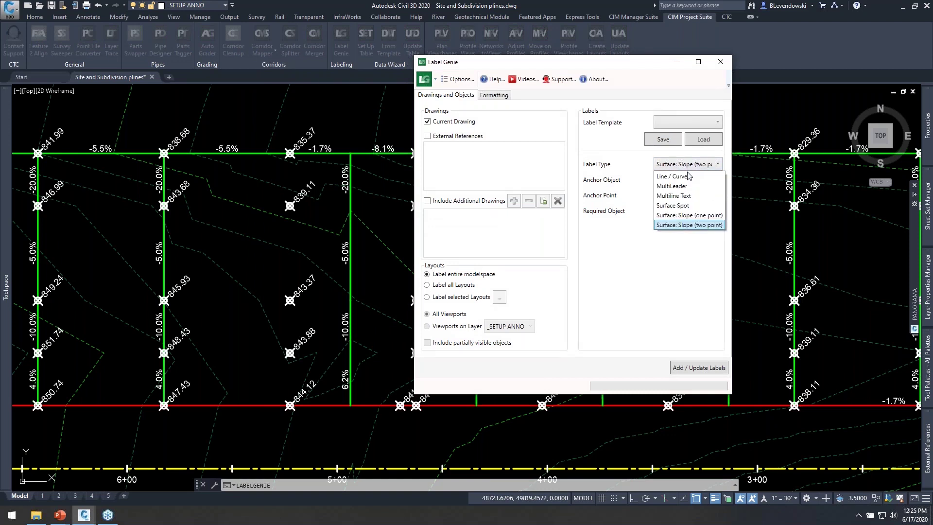
pyautogui.click(683, 208)
pyautogui.click(694, 199)
pyautogui.click(674, 229)
pyautogui.click(488, 96)
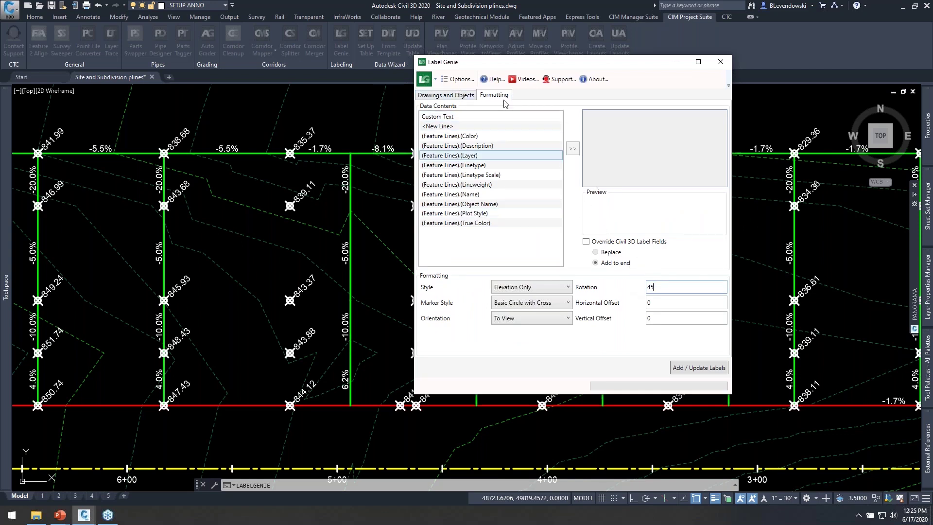
pyautogui.click(469, 95)
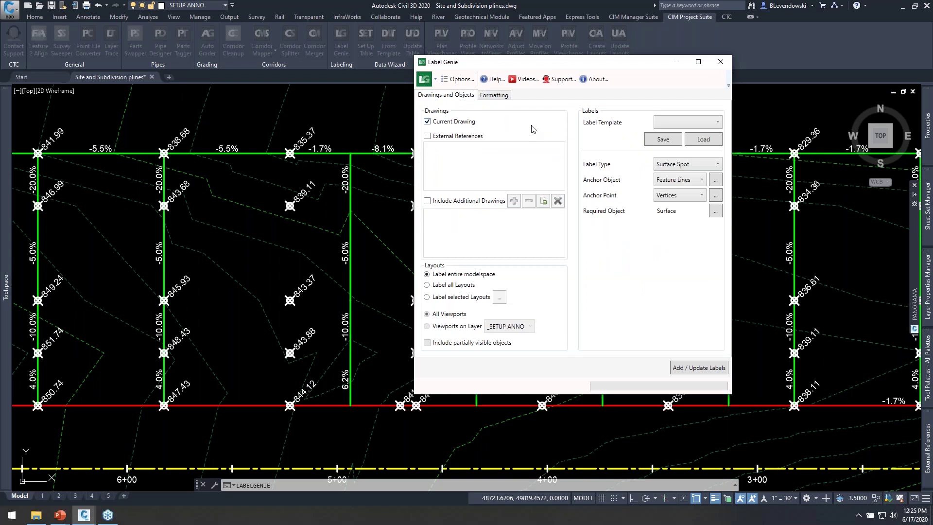
pyautogui.click(693, 368)
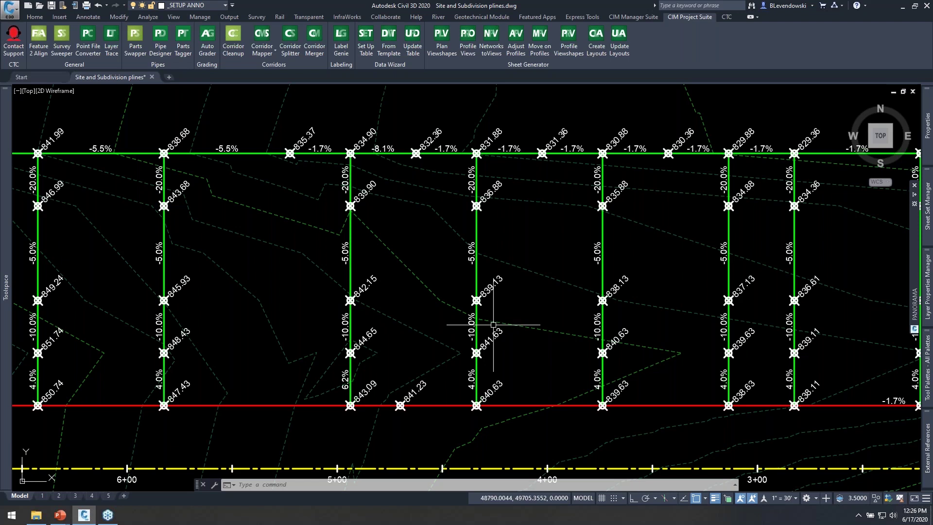
# Step: Examine the updated spot and slope labels along the lot lines and right-of-way lines on both sides of the road
pyautogui.moveTo(419, 244); pyautogui.dragTo(638, 245, button='middle')
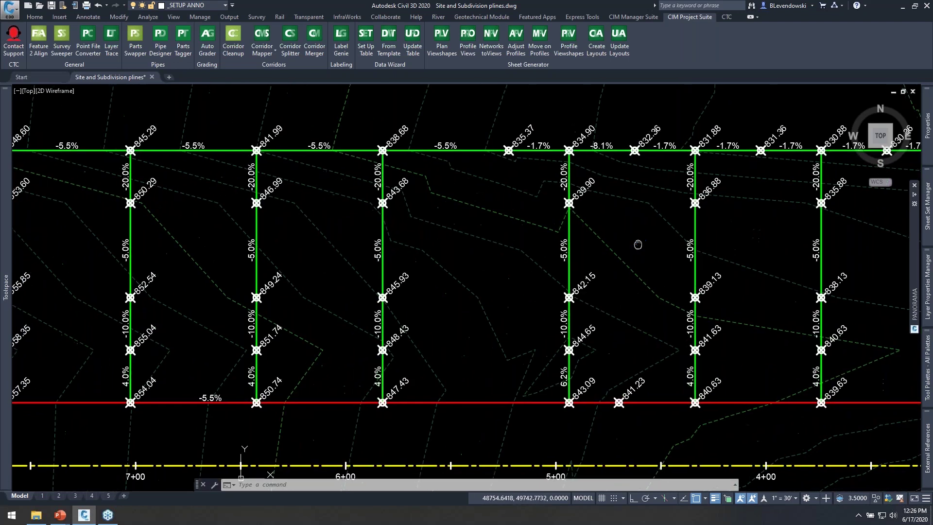
pyautogui.scroll(-2, 595, 233)
pyautogui.moveTo(622, 334); pyautogui.dragTo(405, 270, button='middle')
pyautogui.moveTo(590, 301); pyautogui.dragTo(348, 279, button='middle')
pyautogui.moveTo(558, 306); pyautogui.dragTo(521, 316, button='middle')
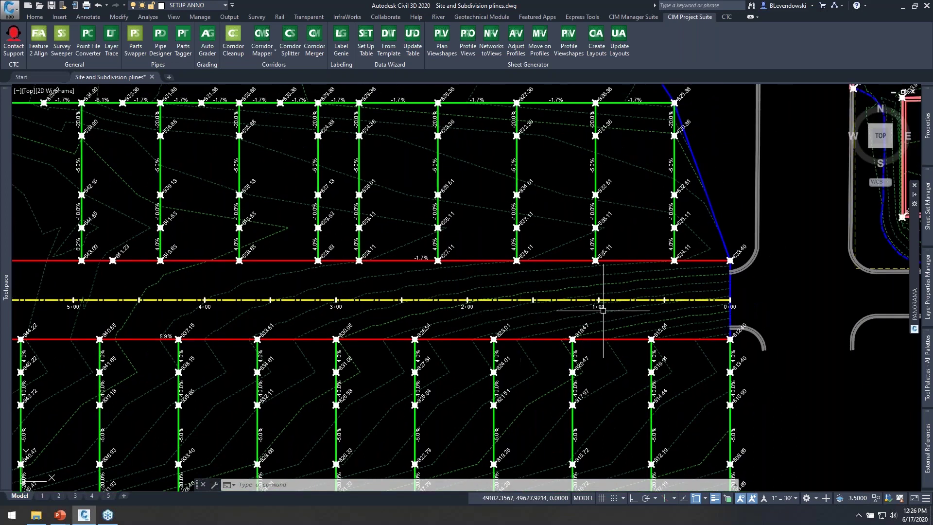
pyautogui.moveTo(419, 267); pyautogui.dragTo(537, 297, button='middle')
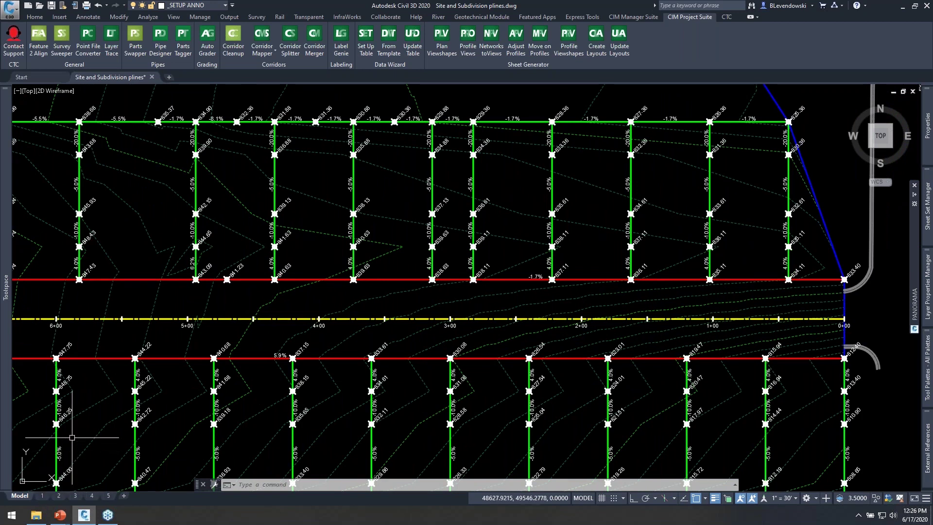
pyautogui.moveTo(44, 489); pyautogui.dragTo(62, 482, button='middle')
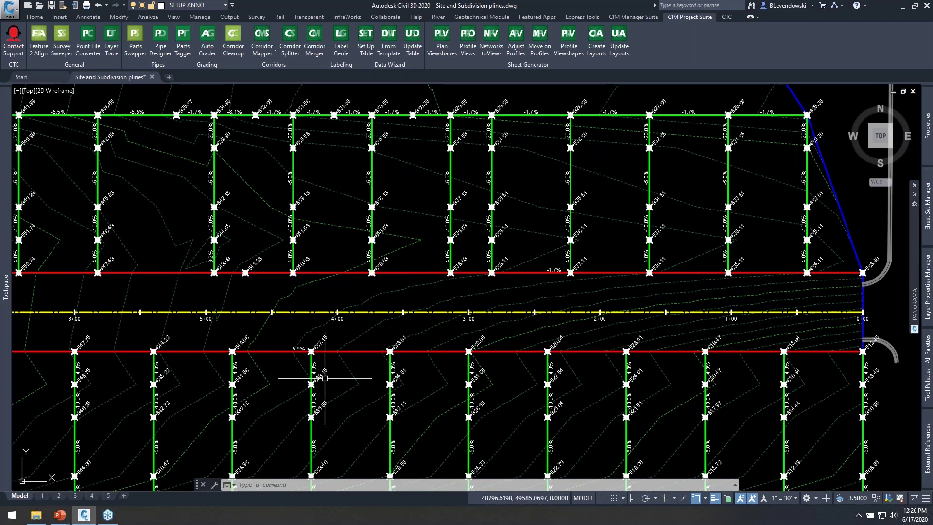
pyautogui.moveTo(476, 325)
pyautogui.mouseDown(button='middle')
pyautogui.moveTo(374, 330)
pyautogui.moveTo(413, 339)
pyautogui.moveTo(857, 344)
pyautogui.mouseUp(button='middle')
pyautogui.moveTo(427, 346); pyautogui.dragTo(615, 357, button='middle')
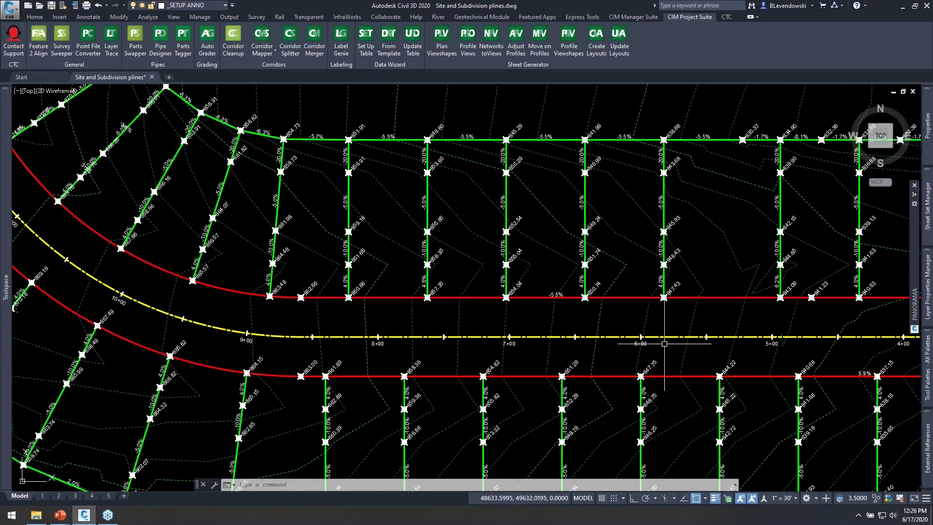
pyautogui.moveTo(776, 358); pyautogui.dragTo(367, 349, button='middle')
pyautogui.moveTo(498, 344); pyautogui.dragTo(173, 338, button='middle')
pyautogui.moveTo(340, 342); pyautogui.dragTo(856, 357, button='middle')
pyautogui.moveTo(387, 366); pyautogui.dragTo(757, 366, button='middle')
pyautogui.scroll(2, 407, 335)
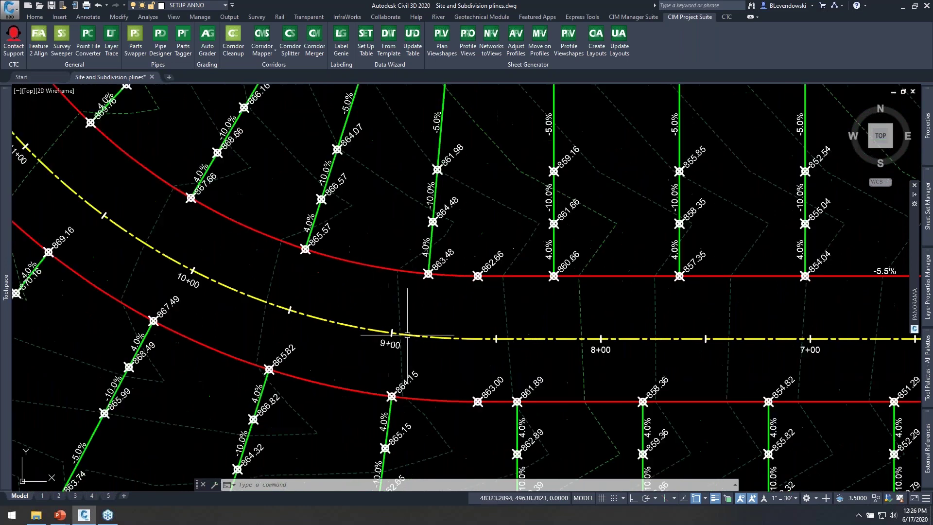
pyautogui.scroll(2, 407, 335)
# Step: Set the surface spot labels to anchor on Alignments at Vertices, keeping the checked alignment point types
pyautogui.click(341, 38)
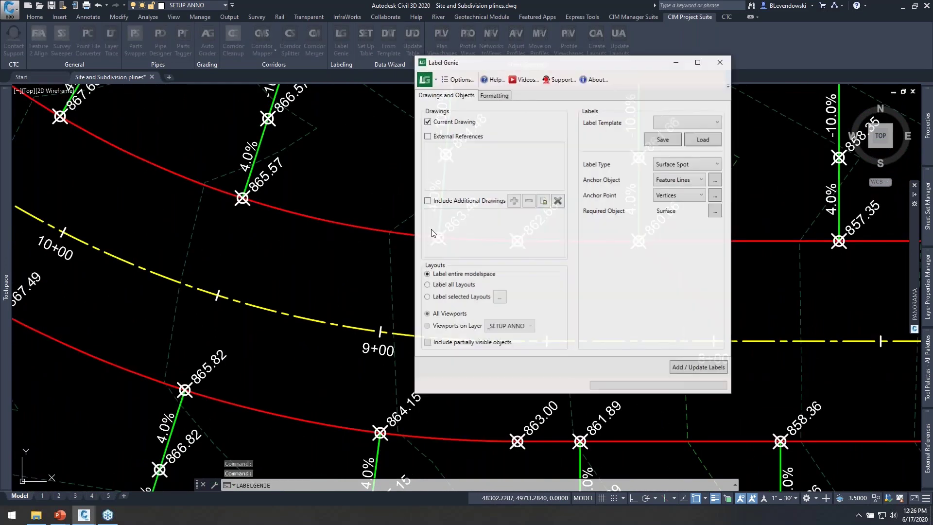
pyautogui.click(683, 180)
pyautogui.click(690, 194)
pyautogui.click(693, 199)
pyautogui.click(696, 226)
pyautogui.click(716, 197)
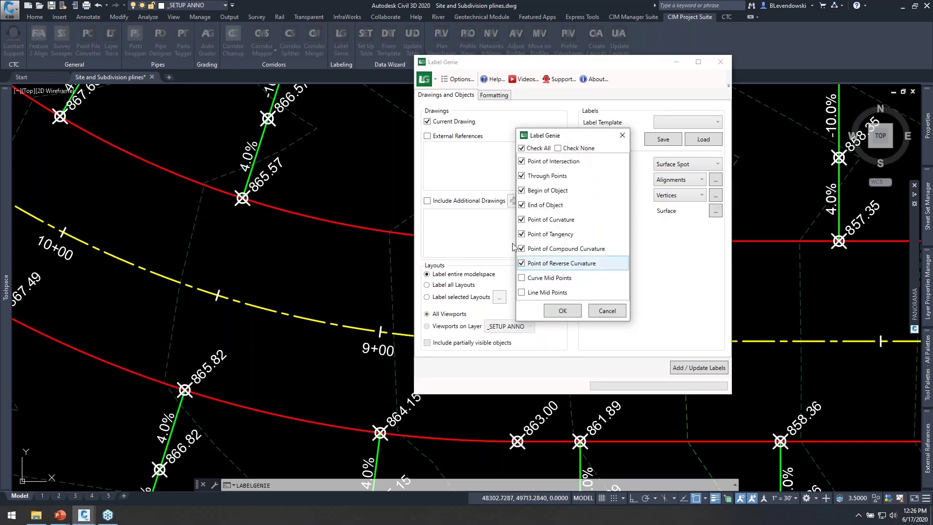
pyautogui.click(554, 312)
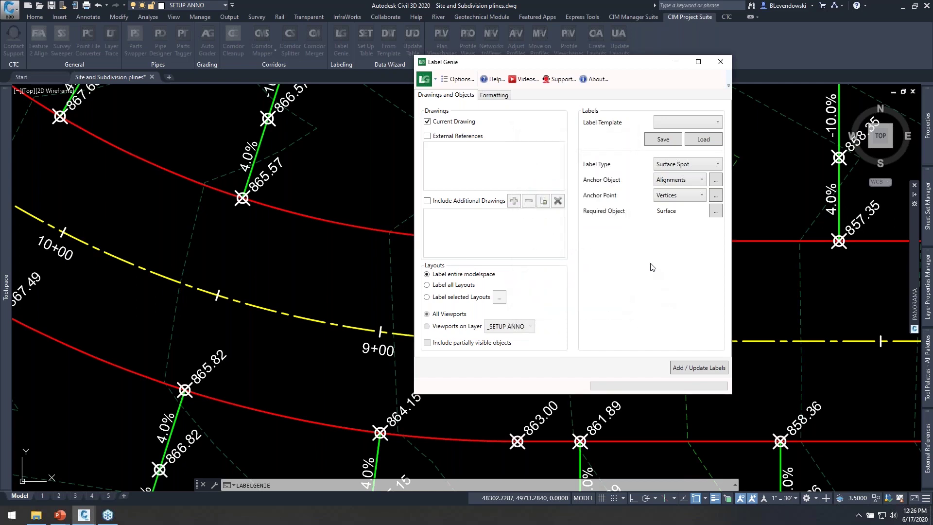
# Step: Try to add Elevation Only spot labels at the alignment vertices and inspect the road centreline near station 8+50
pyautogui.click(495, 96)
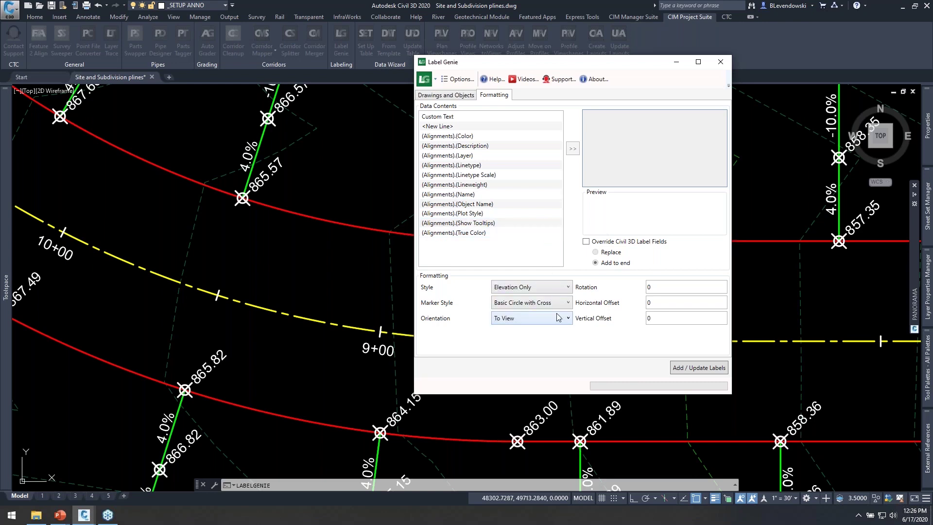
pyautogui.click(694, 368)
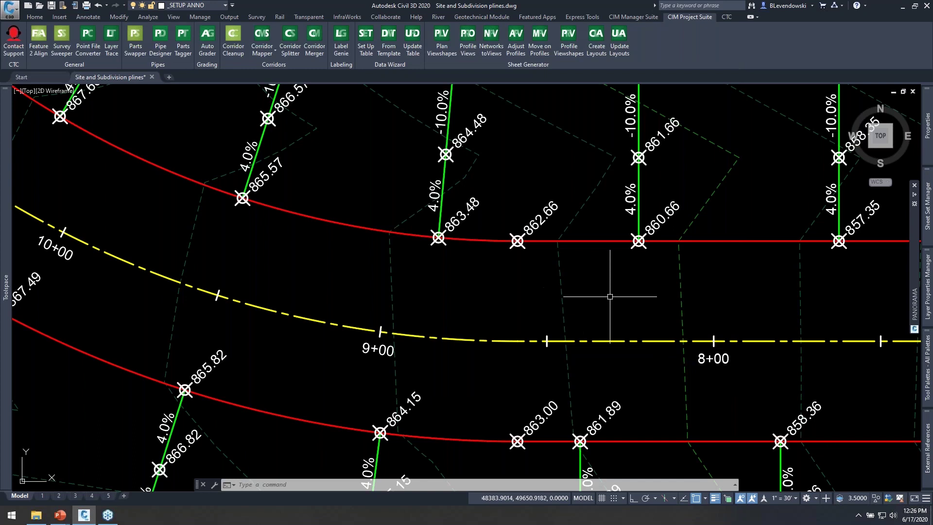
pyautogui.moveTo(537, 287); pyautogui.dragTo(369, 267, button='middle')
pyautogui.scroll(2, 418, 296)
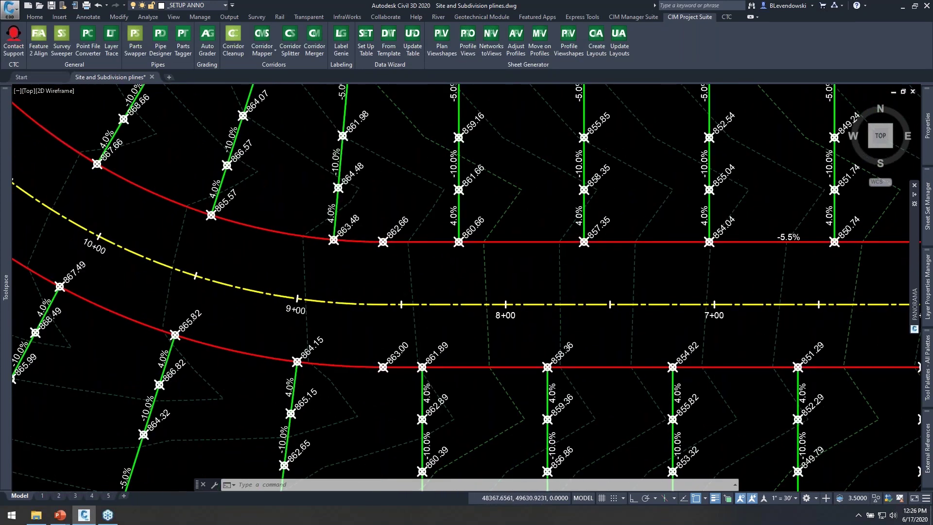
pyautogui.click(367, 295)
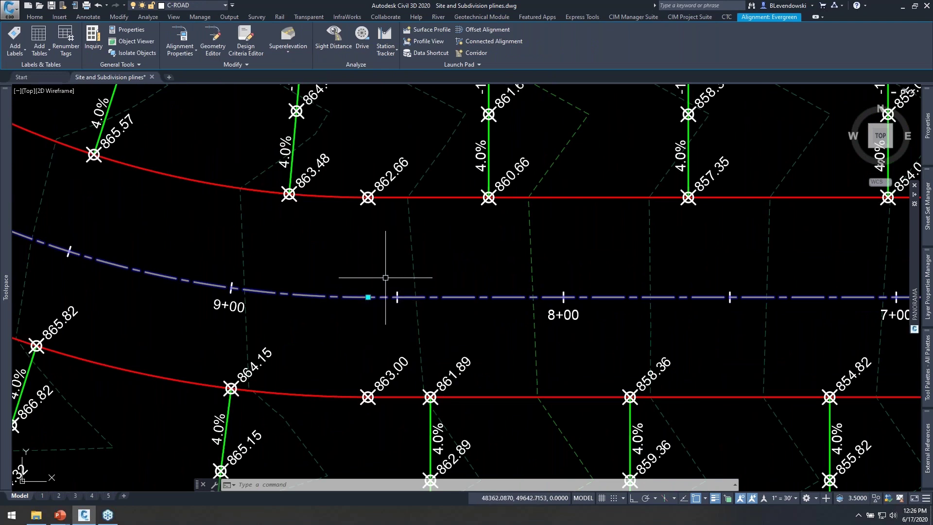
pyautogui.press('Escape')
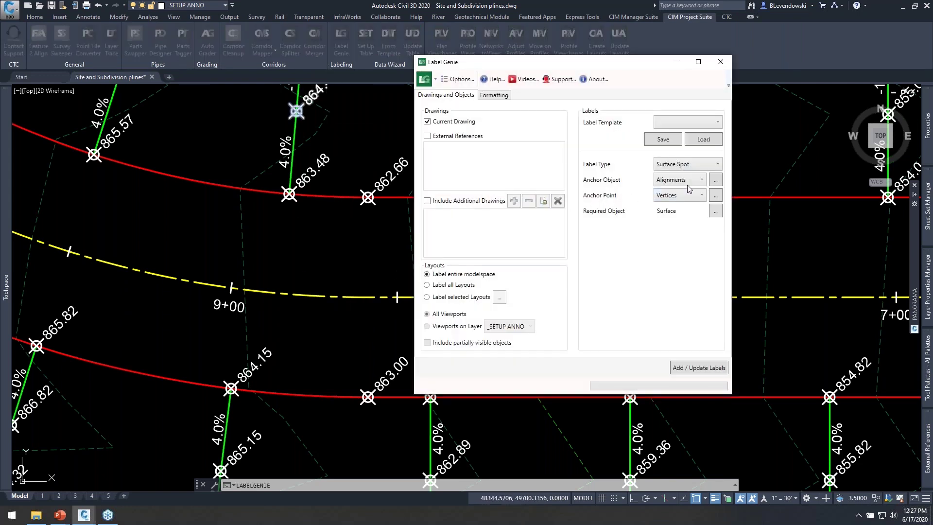
# Step: Check the layer filter of the alignment anchor objects and the layer of the road centreline alignment
pyautogui.click(716, 180)
pyautogui.moveTo(191, 115); pyautogui.dragTo(93, 119)
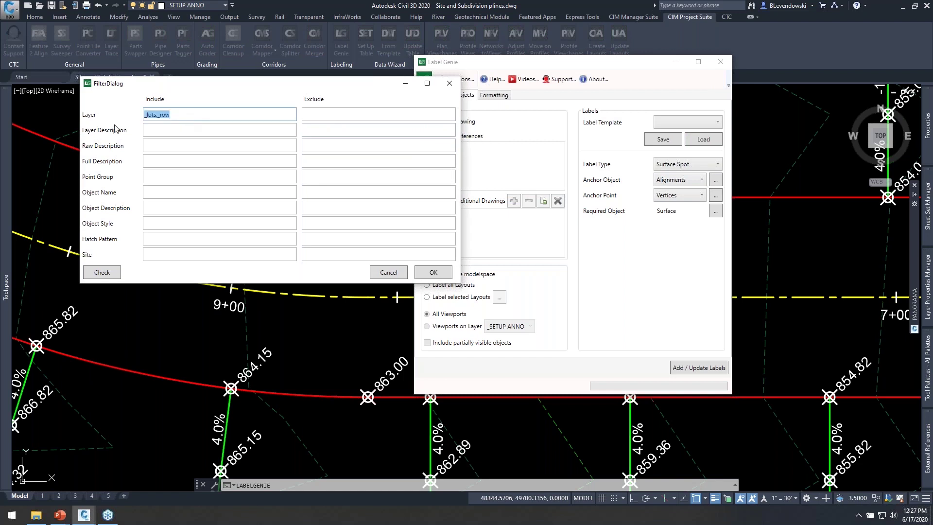
pyautogui.click(393, 272)
pyautogui.click(721, 62)
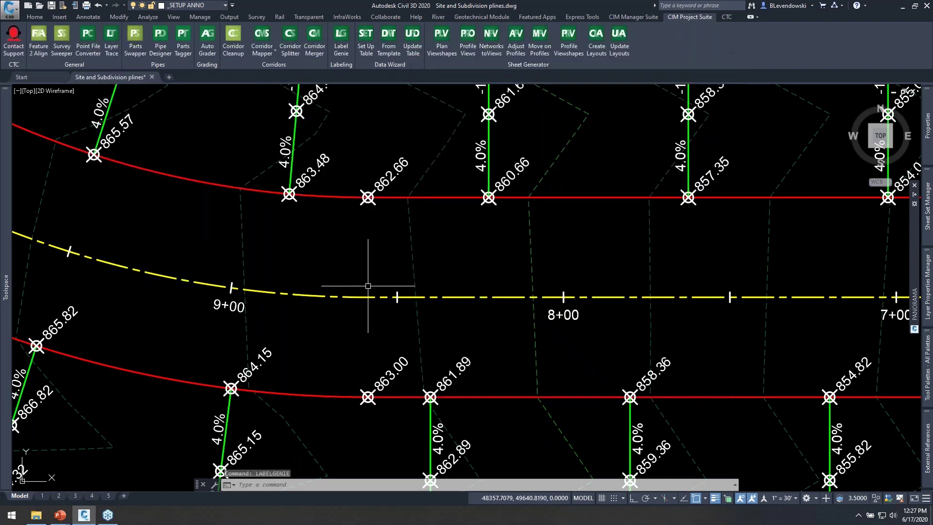
pyautogui.click(330, 295)
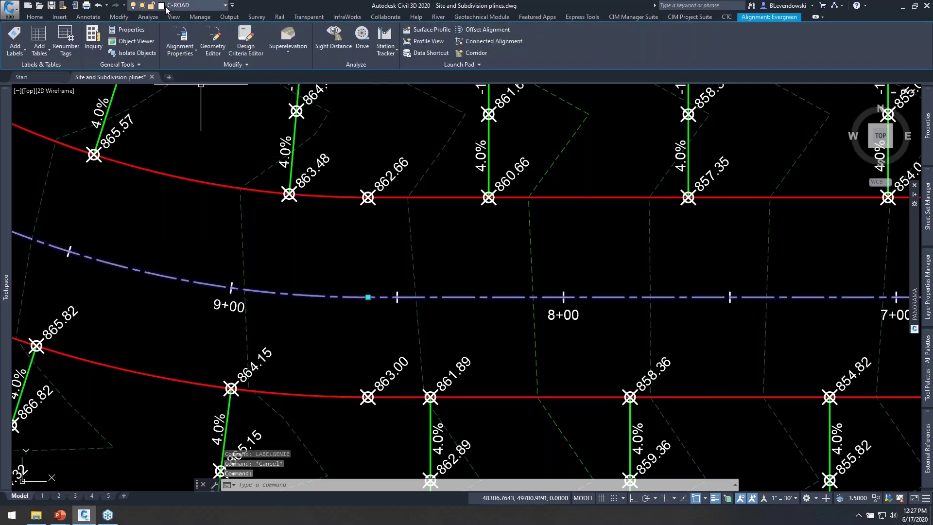
pyautogui.press('Escape')
pyautogui.press('Escape')
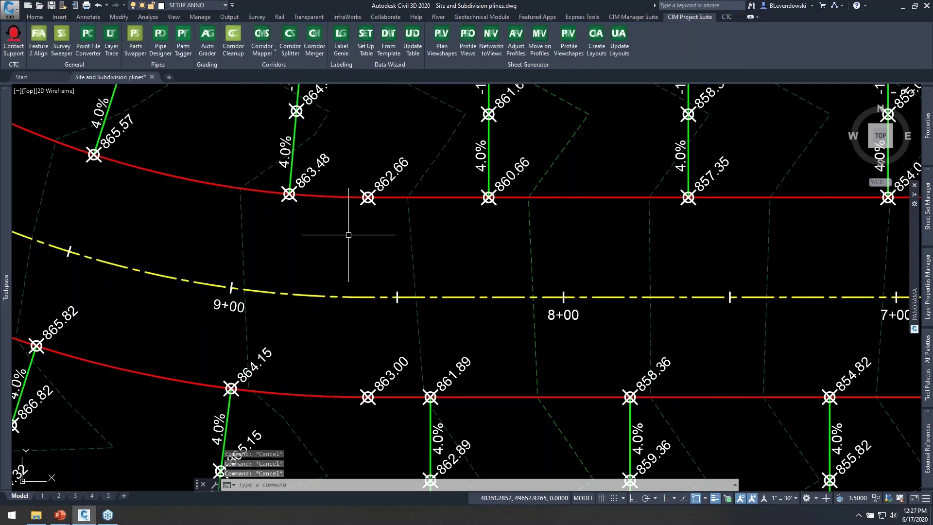
# Step: Set the layer filter of the alignment anchor objects in Label Genie to include C-ROAD
pyautogui.click(341, 39)
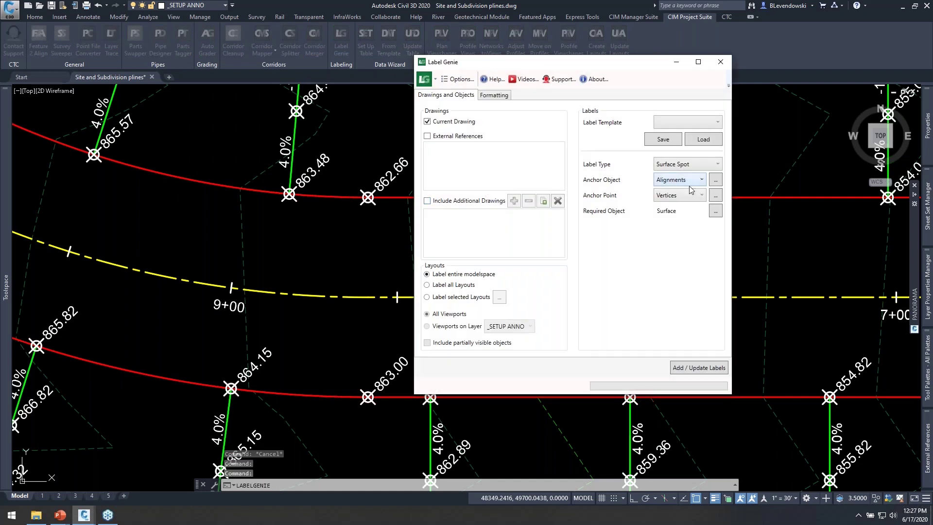
pyautogui.click(716, 180)
pyautogui.click(238, 143)
pyautogui.hotkey('ctrl', 'a')
pyautogui.write('C-ROAD')
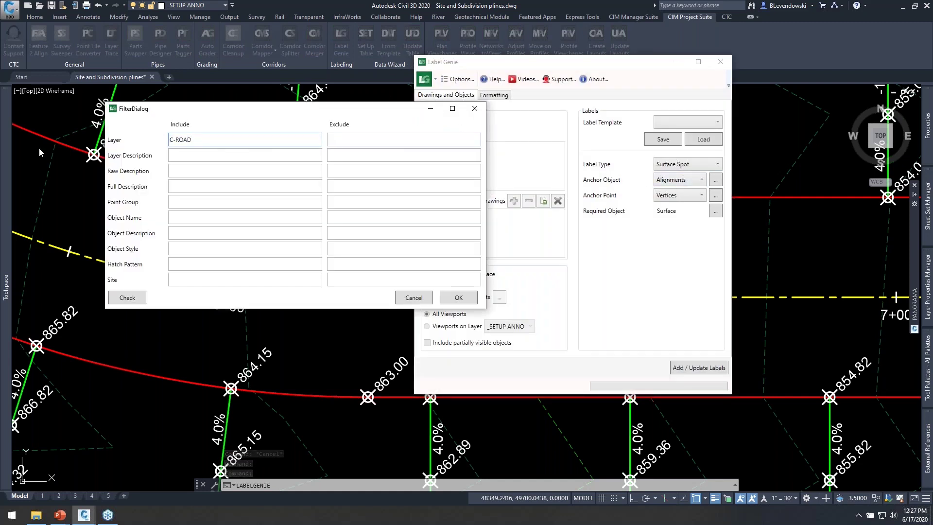
pyautogui.click(459, 298)
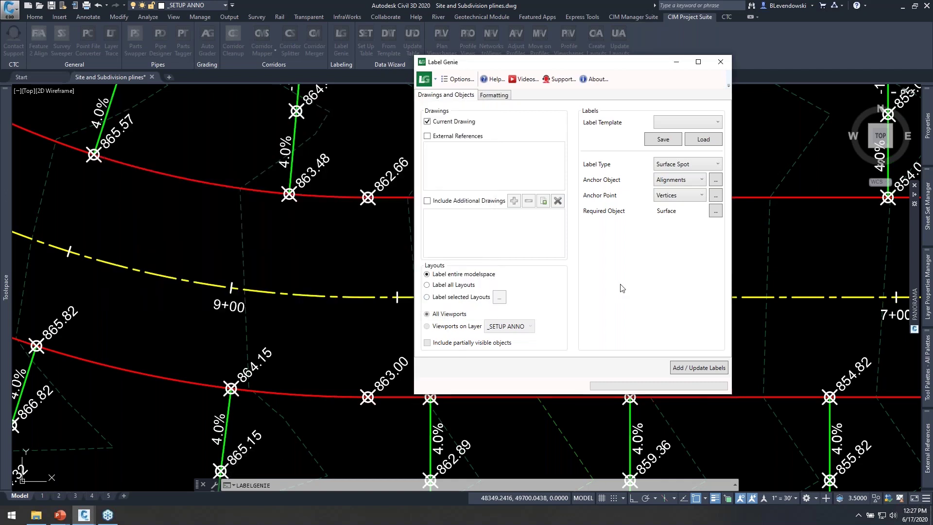
# Step: Set the label rotation to 45 and add Elevation Only spot labels at the road alignment vertices
pyautogui.click(681, 123)
pyautogui.click(650, 70)
pyautogui.click(498, 97)
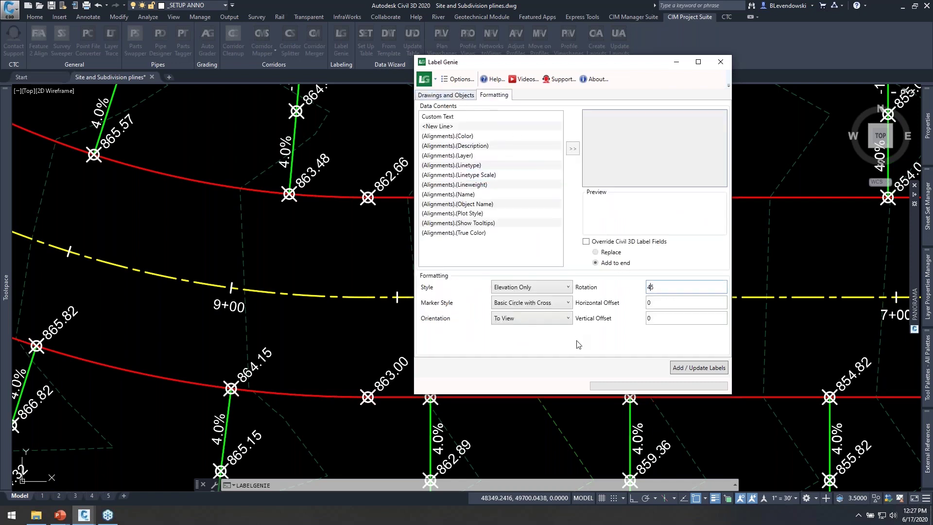
pyautogui.click(462, 95)
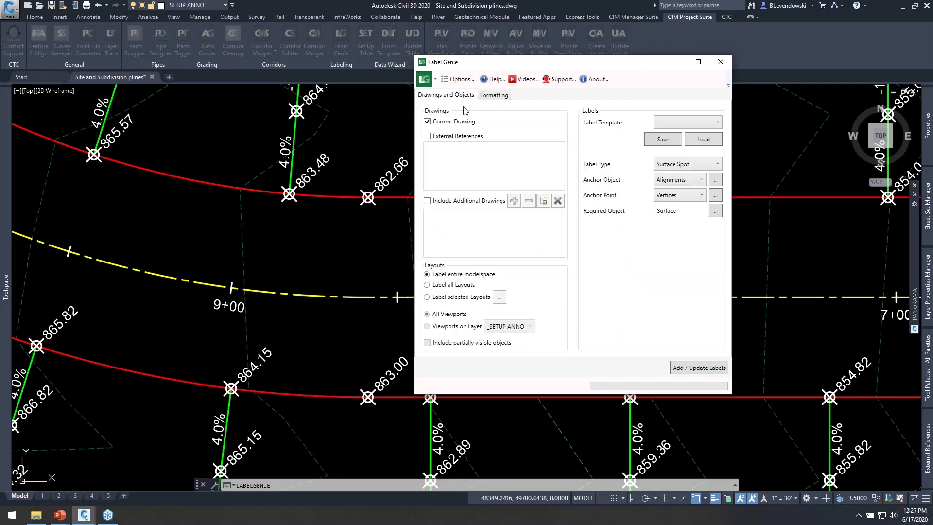
pyautogui.click(686, 368)
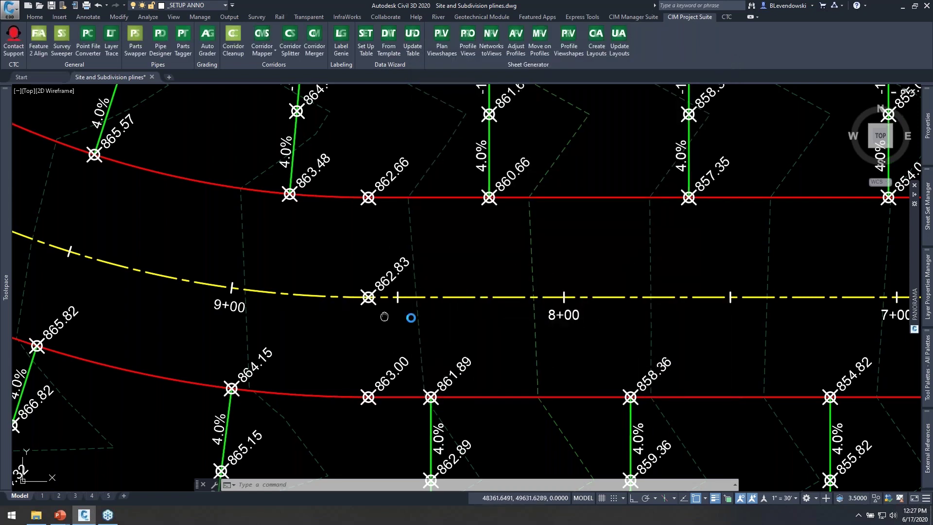
# Step: Examine the spot labels along the road centreline and the neighbouring lots from station 8+00 past 11+00
pyautogui.moveTo(388, 302); pyautogui.dragTo(520, 335, button='middle')
pyautogui.moveTo(359, 300); pyautogui.dragTo(683, 400, button='middle')
pyautogui.moveTo(385, 238); pyautogui.dragTo(573, 378, button='middle')
pyautogui.moveTo(391, 215)
pyautogui.mouseDown(button='middle')
pyautogui.moveTo(483, 388)
pyautogui.moveTo(408, 415)
pyautogui.moveTo(425, 413)
pyautogui.mouseUp(button='middle')
pyautogui.moveTo(363, 233)
pyautogui.mouseDown(button='middle')
pyautogui.moveTo(374, 332)
pyautogui.moveTo(393, 343)
pyautogui.moveTo(337, 212)
pyautogui.mouseUp(button='middle')
pyautogui.moveTo(427, 437); pyautogui.dragTo(389, 141, button='middle')
pyautogui.moveTo(374, 335); pyautogui.dragTo(333, 247, button='middle')
pyautogui.moveTo(454, 355); pyautogui.dragTo(375, 240, button='middle')
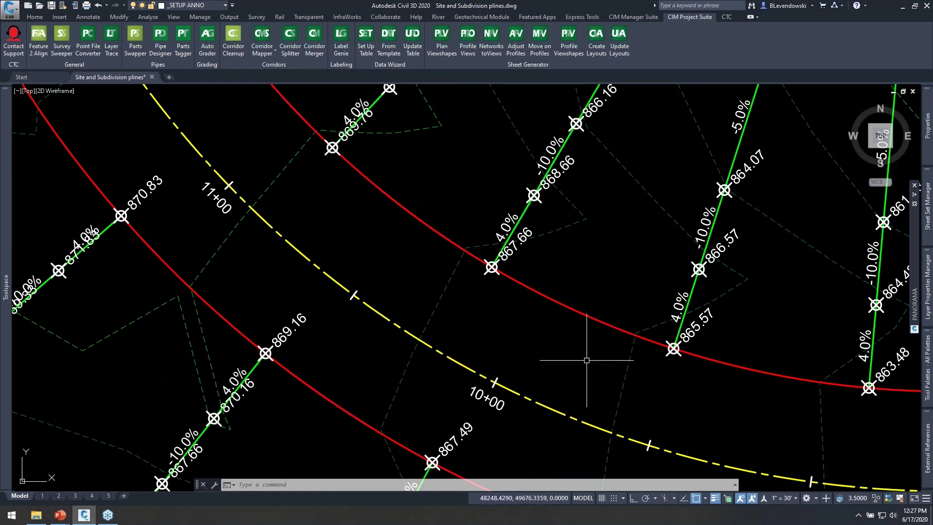
pyautogui.moveTo(585, 356); pyautogui.dragTo(325, 285, button='middle')
pyautogui.moveTo(512, 329); pyautogui.dragTo(403, 329, button='middle')
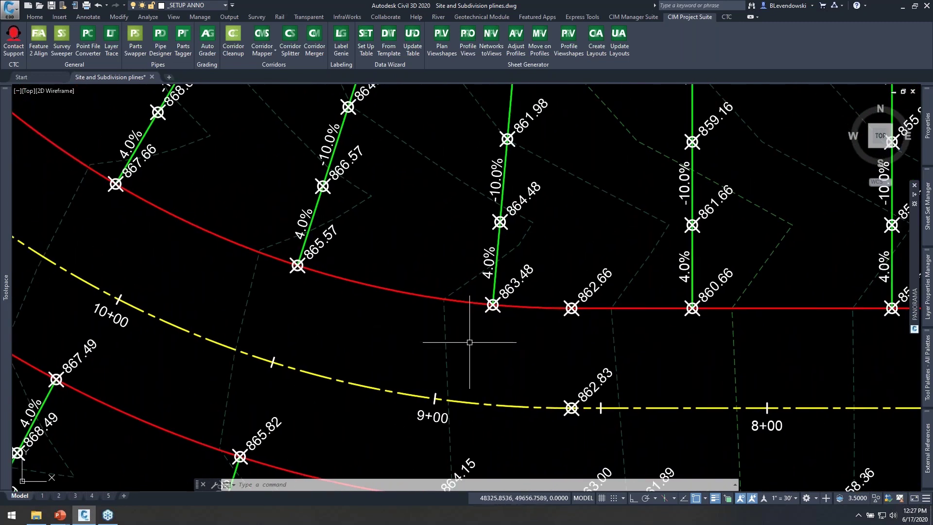
pyautogui.scroll(-2, 464, 340)
pyautogui.moveTo(567, 282)
pyautogui.mouseDown(button='middle')
pyautogui.moveTo(423, 246)
pyautogui.moveTo(377, 252)
pyautogui.moveTo(390, 258)
pyautogui.mouseUp(button='middle')
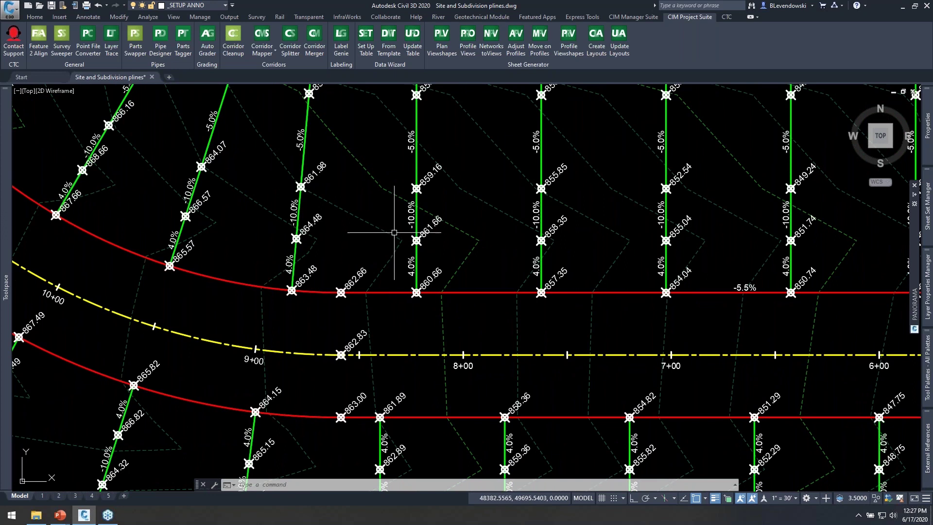
# Step: Select all surface spot and slope labels similar to a lot line's pair and erase them
pyautogui.click(431, 175)
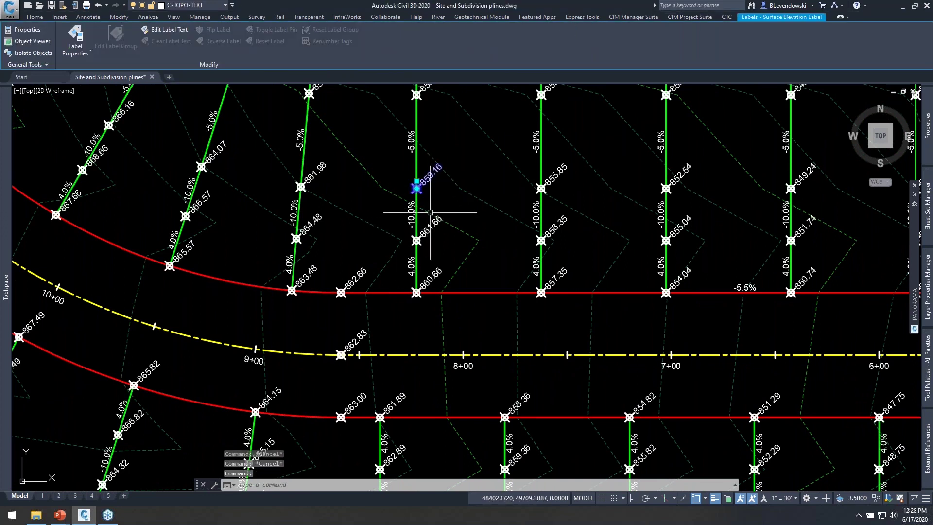
pyautogui.rightClick(459, 191)
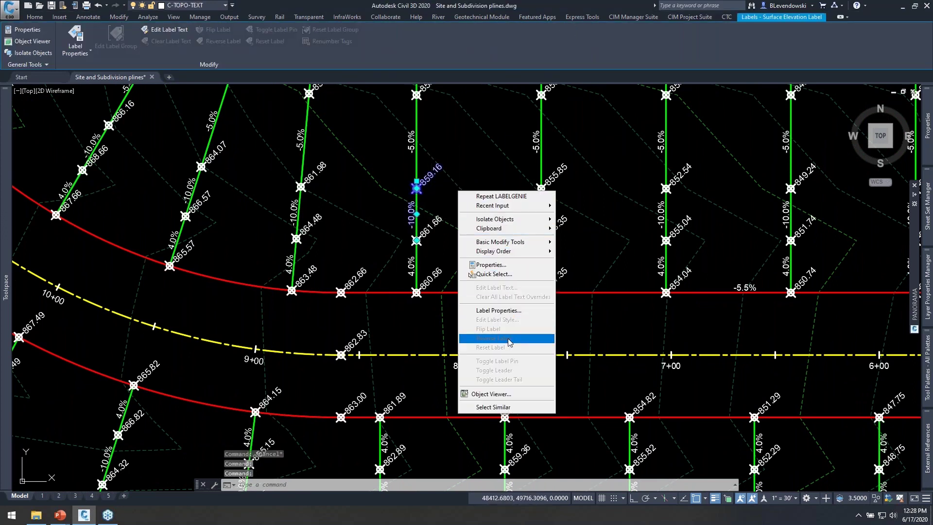
pyautogui.click(491, 410)
pyautogui.write('e')
pyautogui.press('Return')
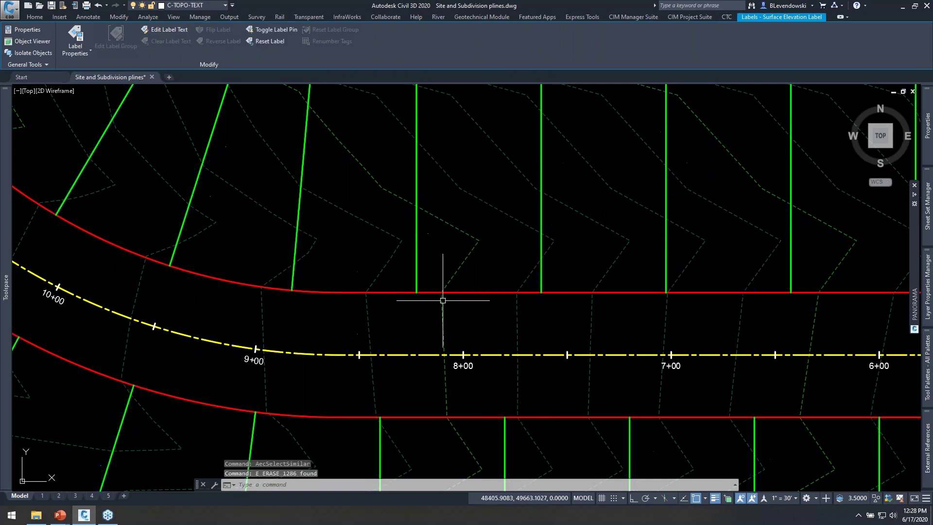
# Step: Review the unlabelled subdivision in model space and on the sheet layouts 1 to 4, then return to layout 1
pyautogui.scroll(-3, 449, 250)
pyautogui.moveTo(565, 229); pyautogui.dragTo(512, 265, button='middle')
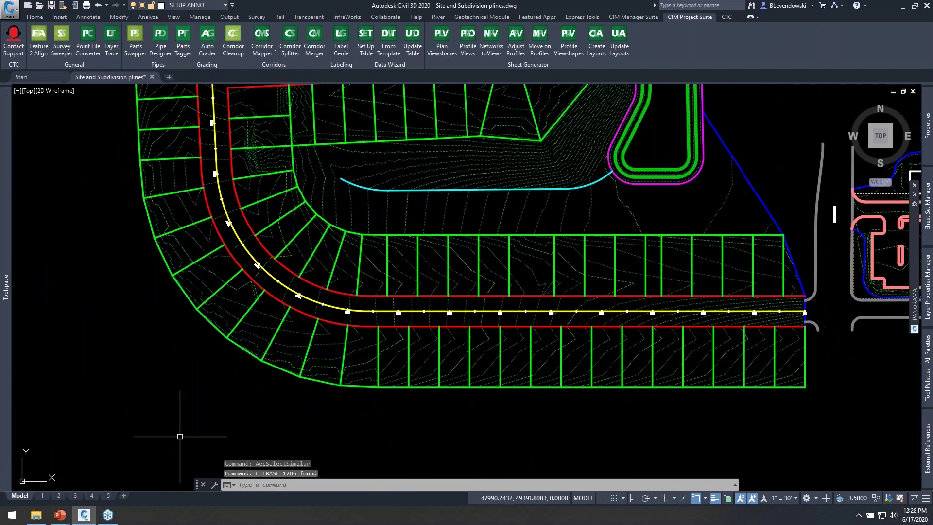
pyautogui.click(42, 495)
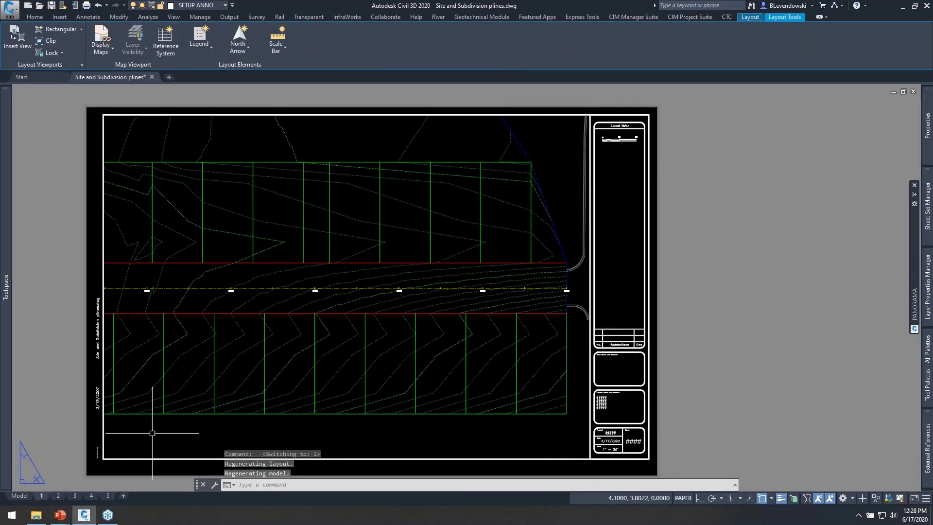
pyautogui.click(59, 496)
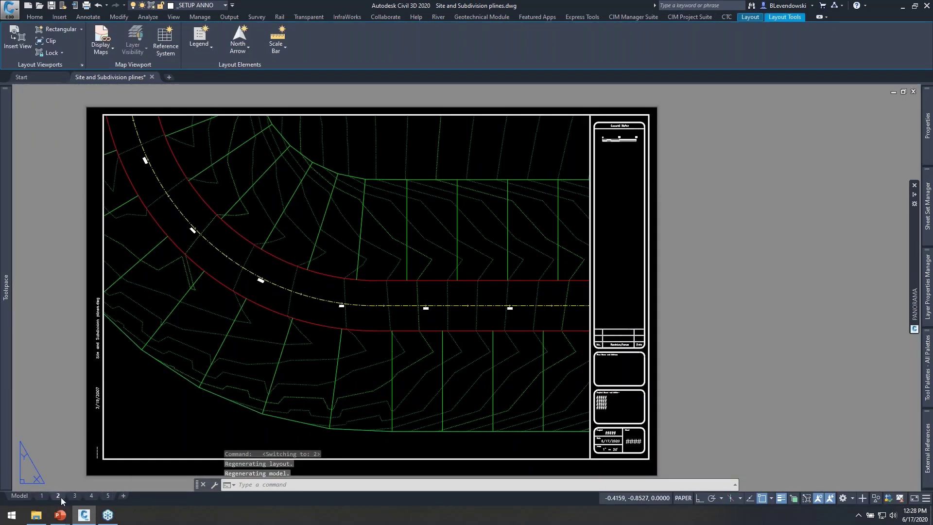
pyautogui.click(74, 495)
pyautogui.click(90, 495)
pyautogui.click(45, 494)
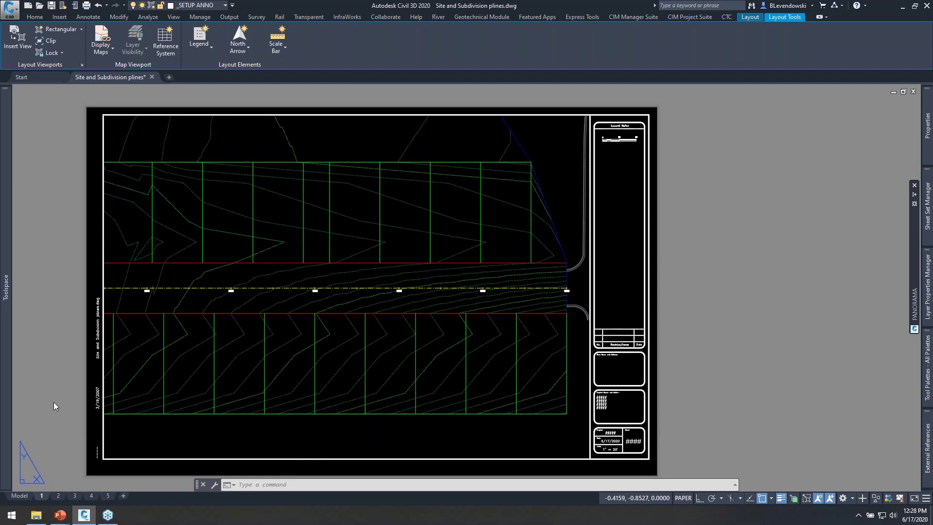
pyautogui.click(725, 202)
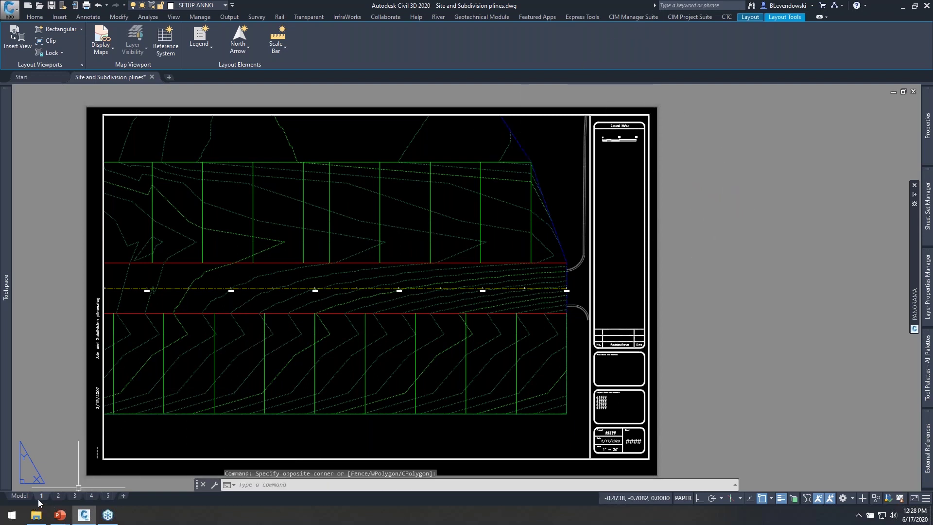
# Step: Set Label Genie to anchor the surface spot labels on Feature Lines at Vertices, filtered to the _row and _lots layers
pyautogui.click(681, 15)
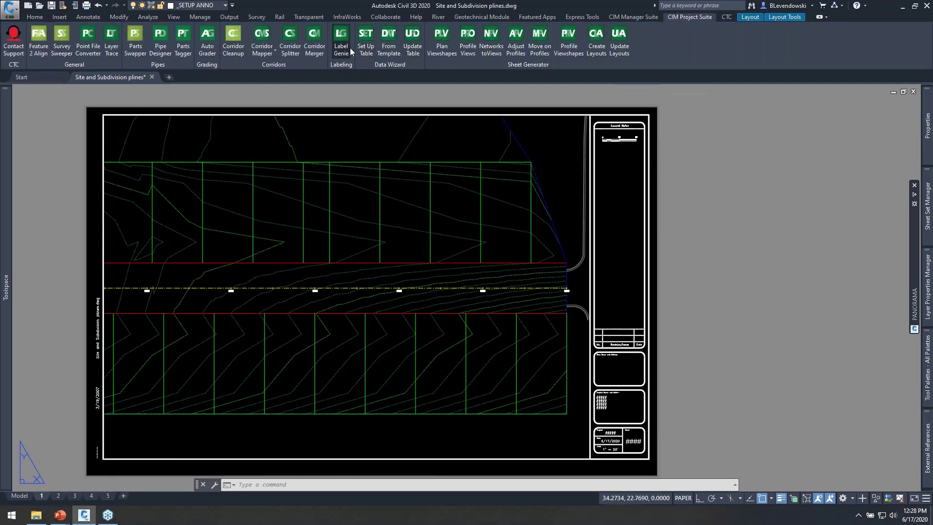
pyautogui.click(341, 39)
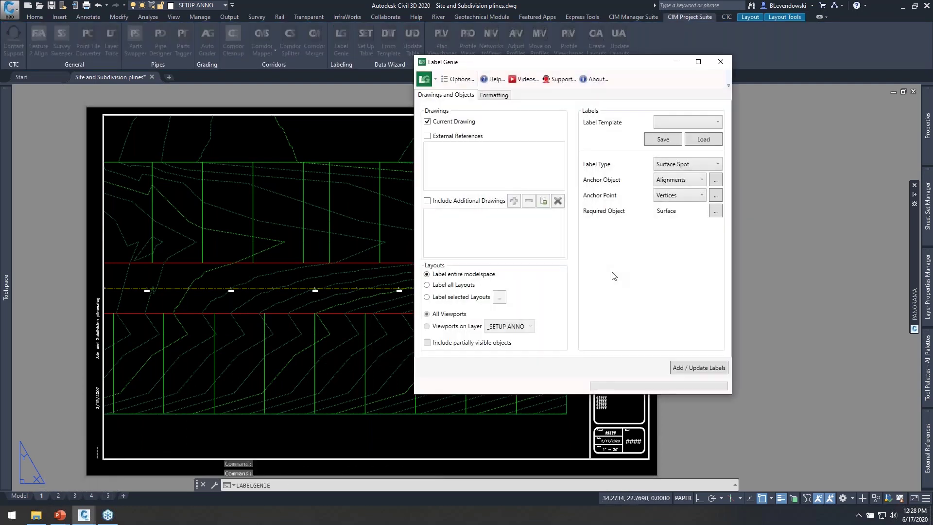
pyautogui.click(682, 181)
pyautogui.click(678, 201)
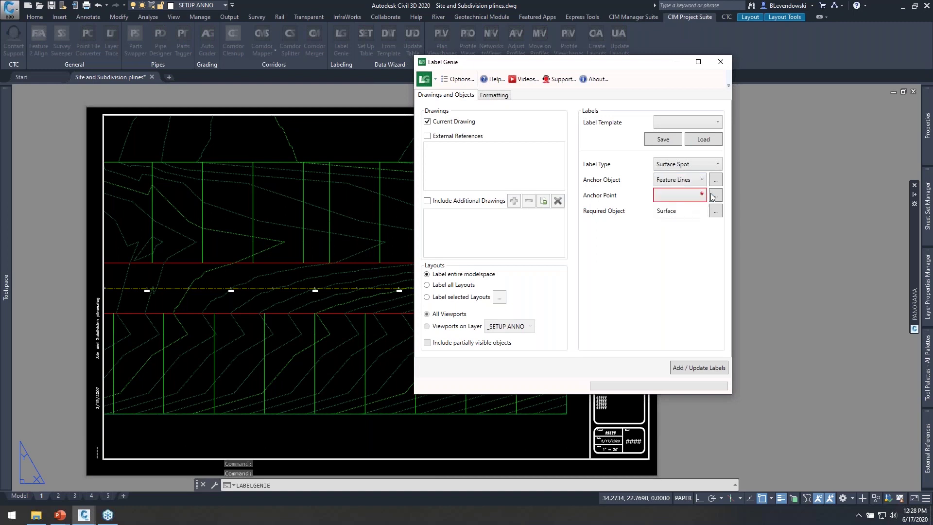
pyautogui.click(715, 179)
pyautogui.moveTo(117, 52); pyautogui.dragTo(82, 51)
pyautogui.press('BackSpace')
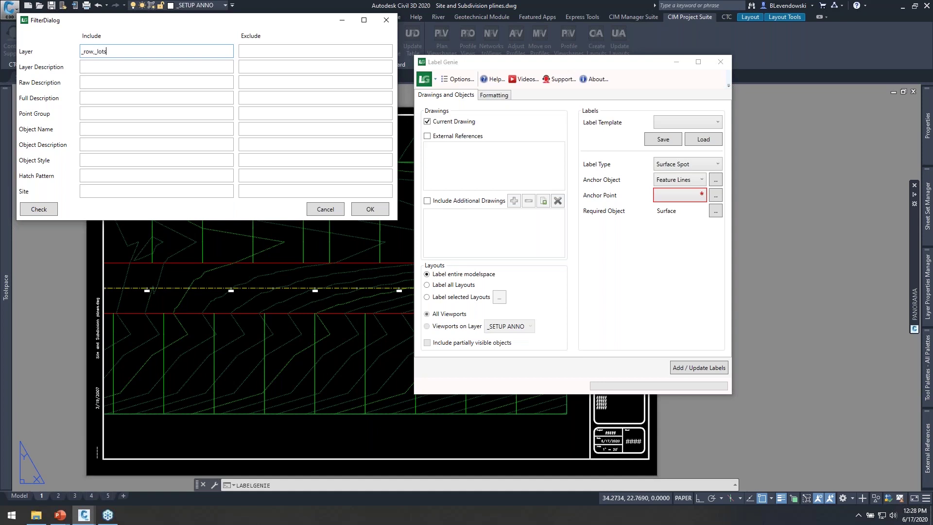
pyautogui.click(365, 208)
pyautogui.click(690, 197)
pyautogui.click(680, 224)
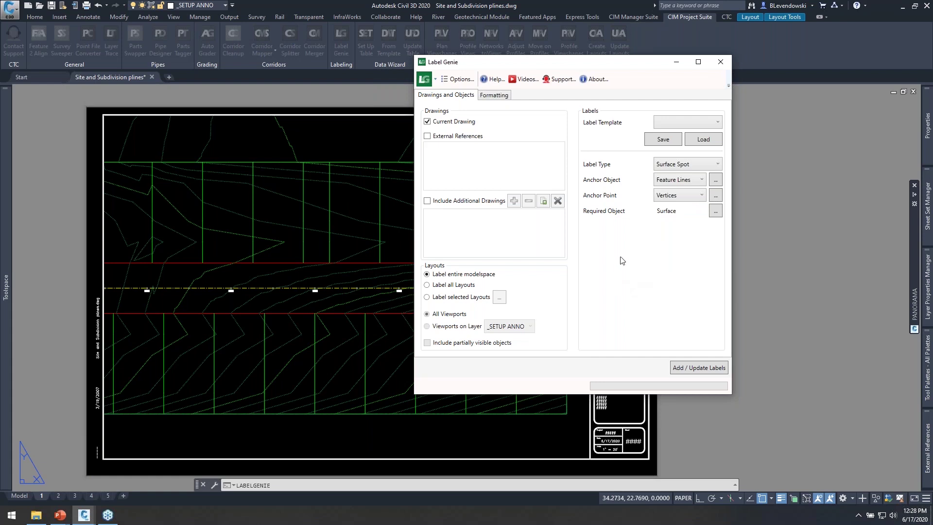
# Step: Set the rotation of the feature line spot labels to 45
pyautogui.click(494, 94)
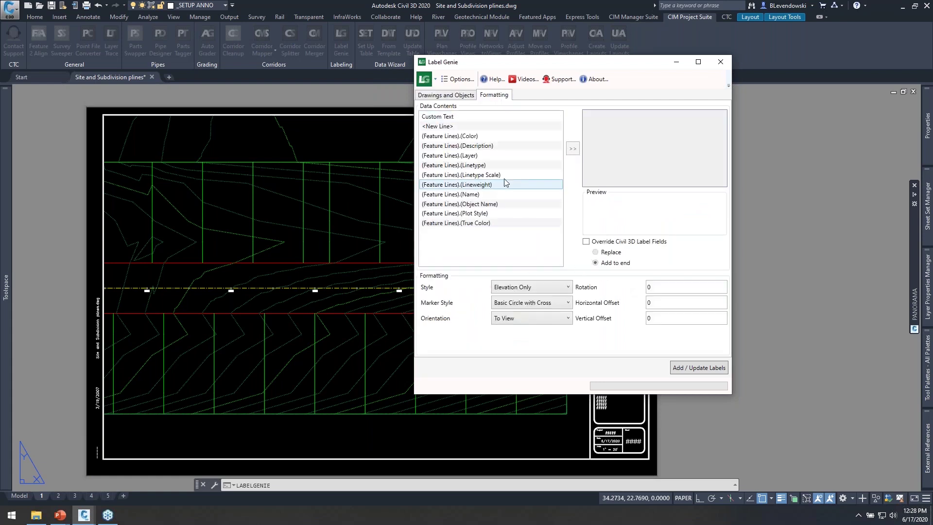
pyautogui.doubleClick(652, 287)
pyautogui.write('45')
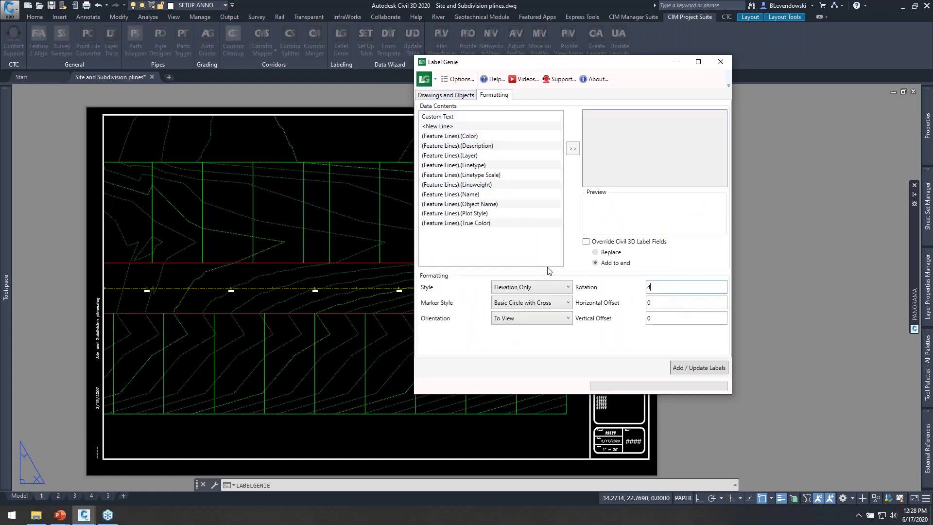
pyautogui.click(459, 96)
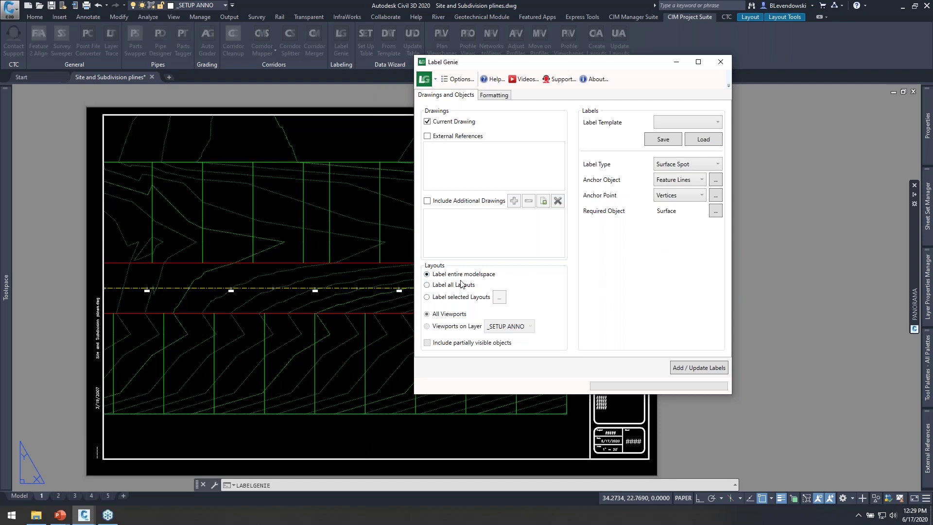
# Step: Limit the labelling to selected layouts, keeping only layouts 1 and 2 of the current drawing
pyautogui.click(439, 288)
pyautogui.moveTo(543, 65); pyautogui.dragTo(573, 82)
pyautogui.click(457, 315)
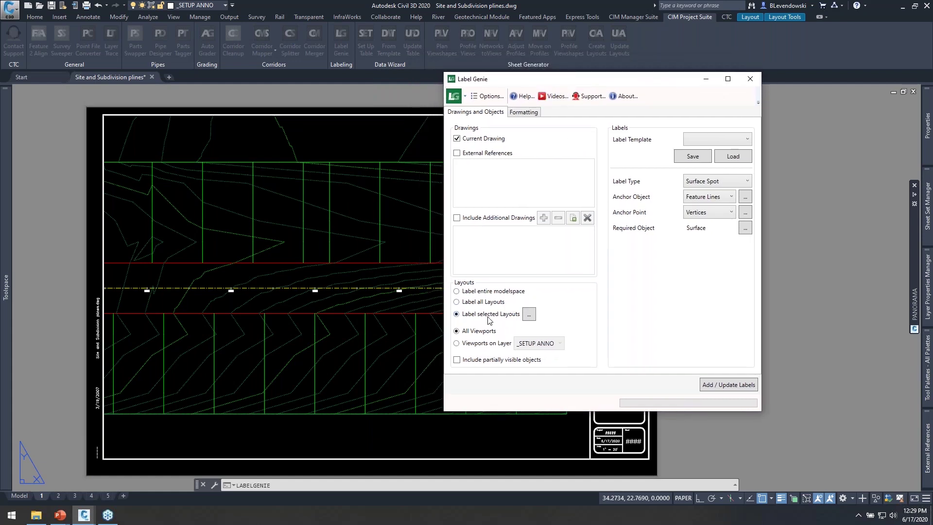
pyautogui.click(529, 314)
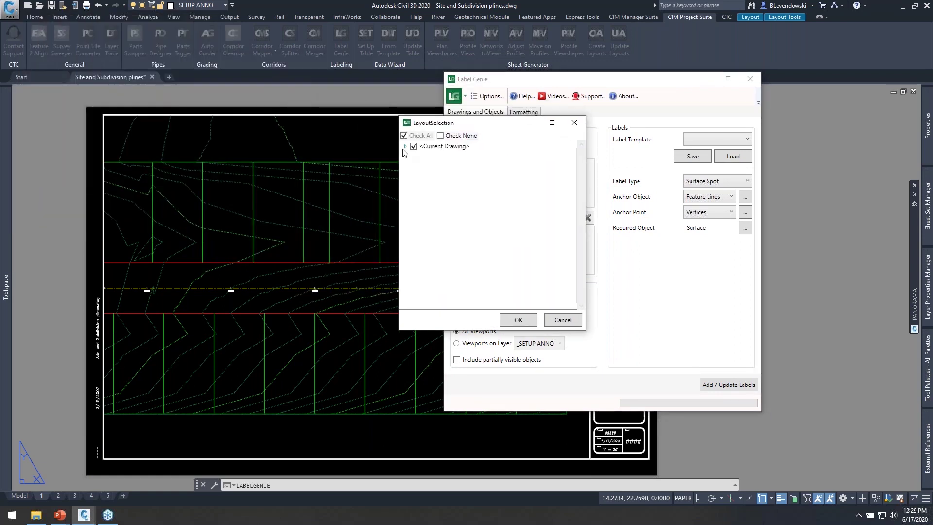
pyautogui.click(405, 147)
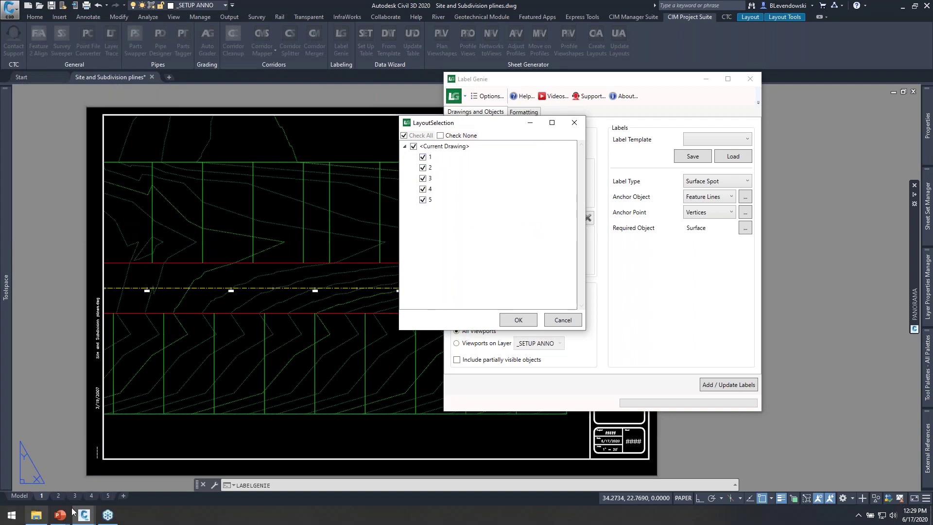
pyautogui.click(422, 189)
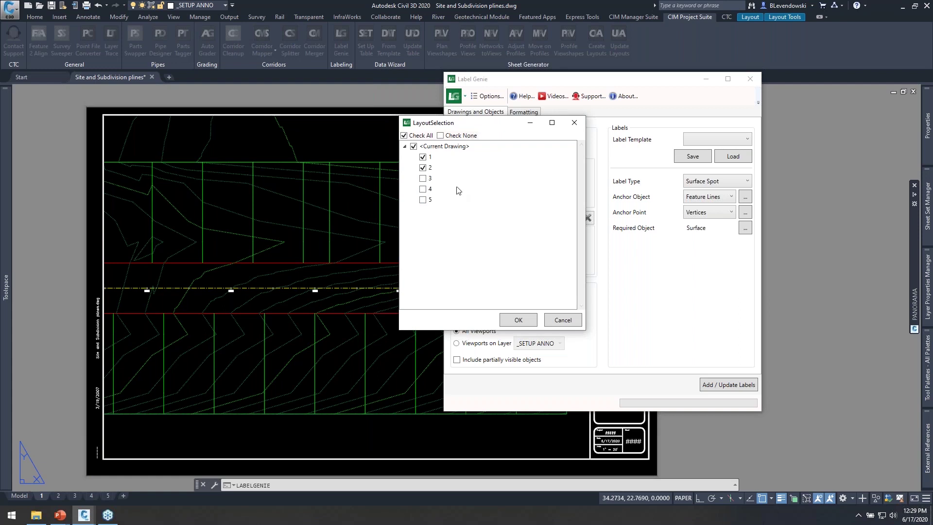
pyautogui.click(518, 320)
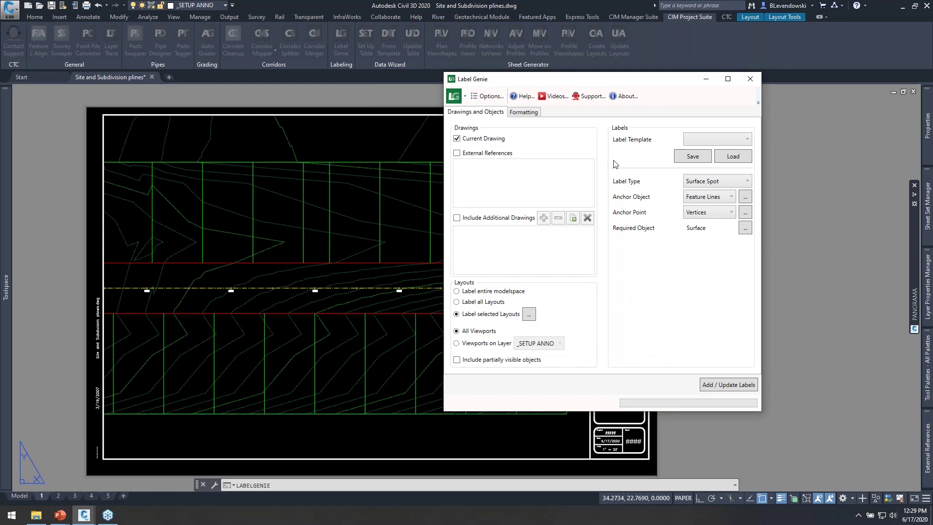
pyautogui.moveTo(615, 75); pyautogui.dragTo(744, 54)
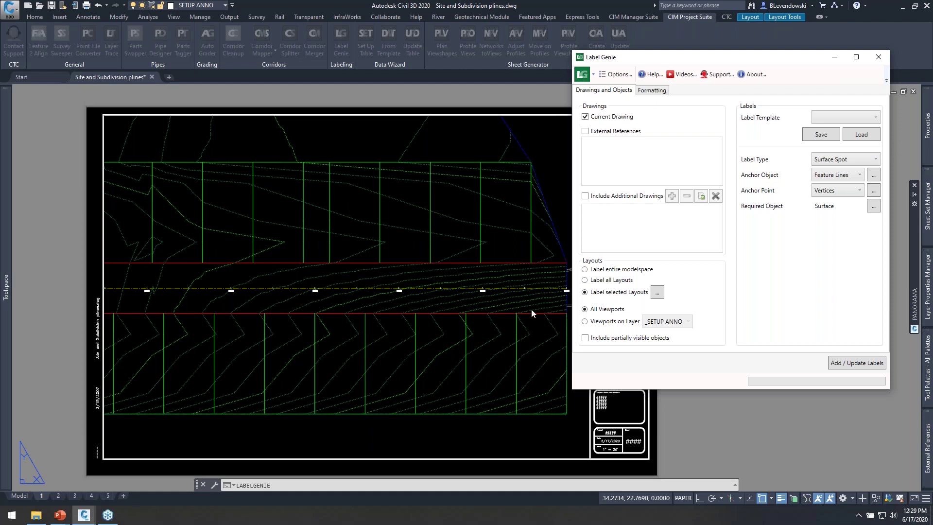
pyautogui.click(603, 323)
pyautogui.click(686, 323)
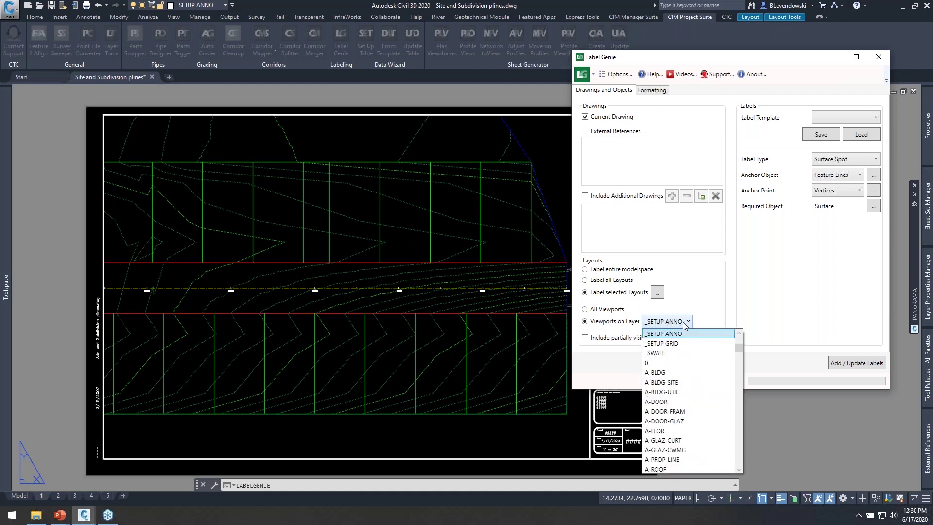
pyautogui.click(795, 283)
pyautogui.click(599, 309)
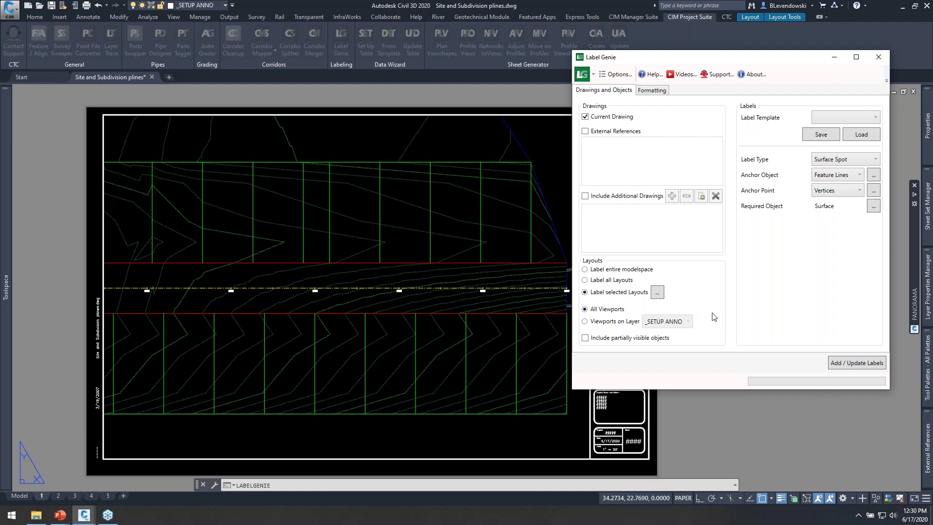
# Step: Add the spot labels to the feature line vertices in all viewports of the selected layouts, leaving partially visible objects excluded
pyautogui.moveTo(763, 59); pyautogui.dragTo(753, 50)
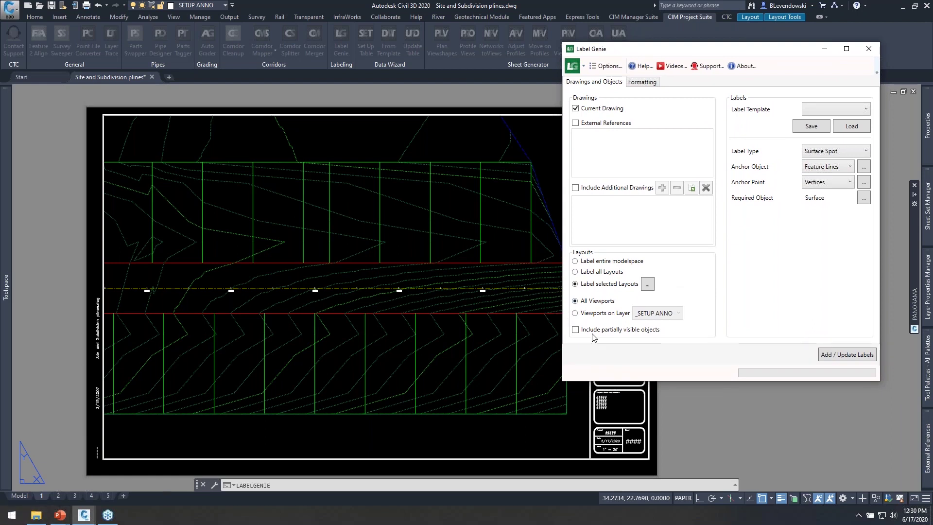
pyautogui.click(854, 358)
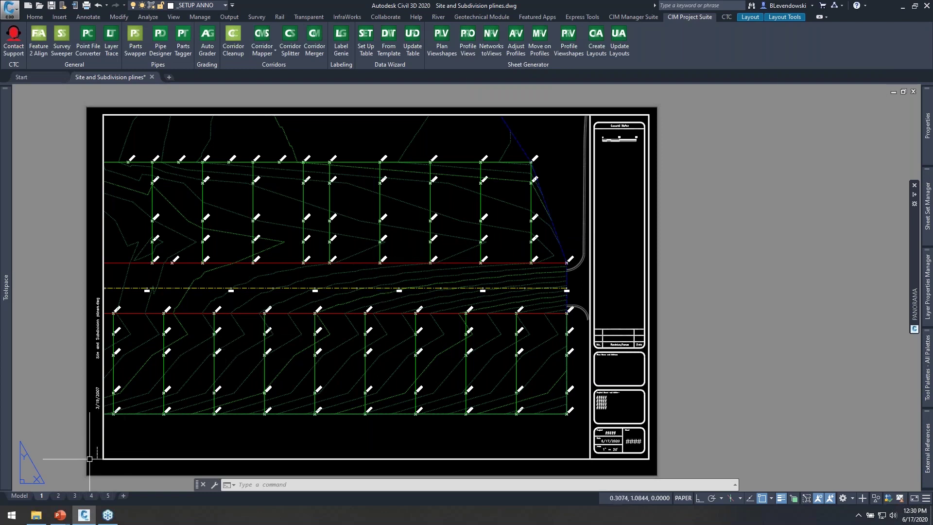
# Step: Compare the spot labels on layouts 2 and 3 and examine which lot lines are labelled in model space
pyautogui.click(58, 495)
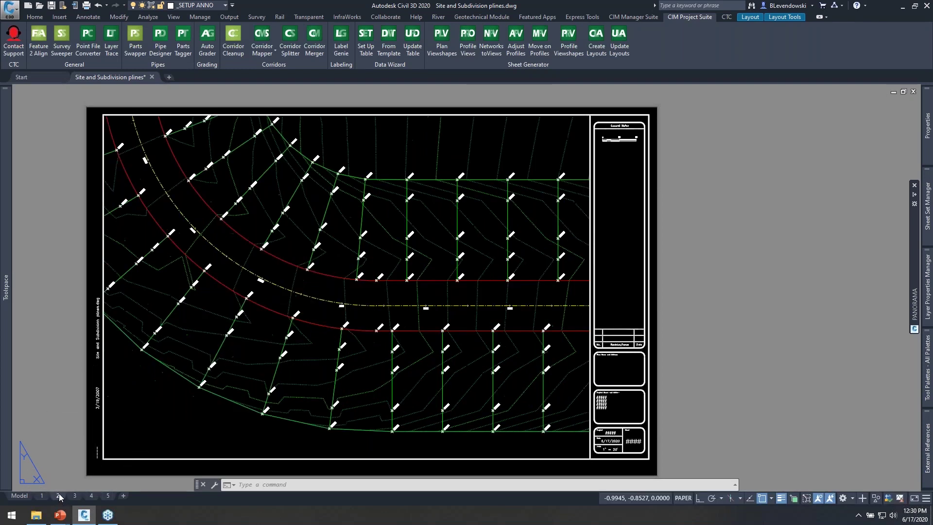
pyautogui.click(74, 496)
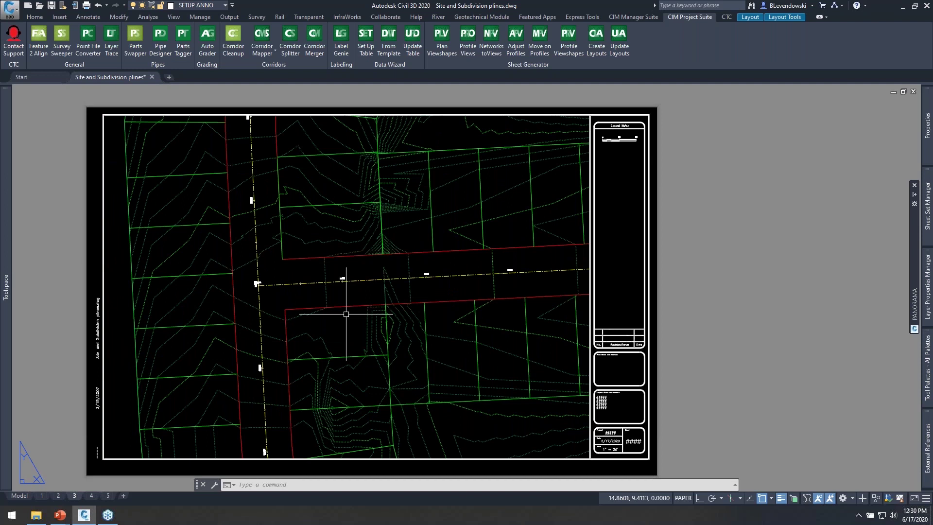
pyautogui.click(19, 495)
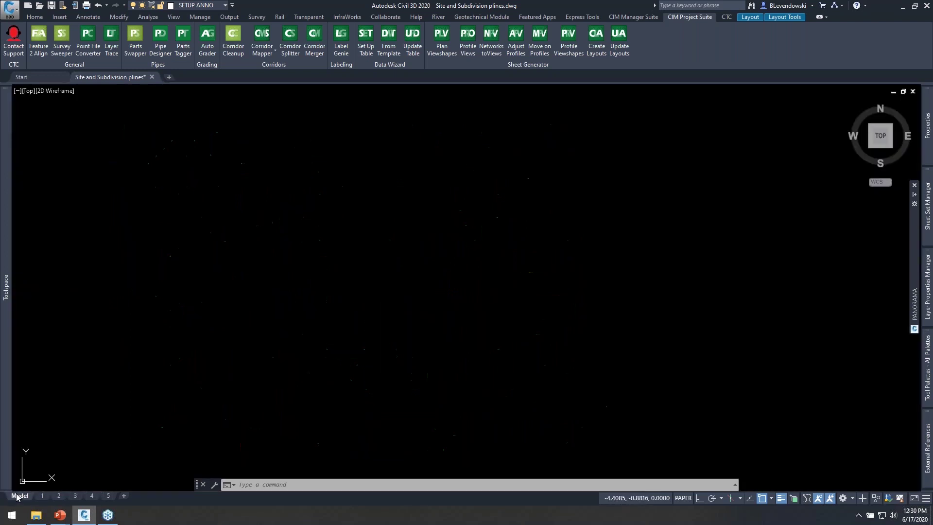
pyautogui.moveTo(542, 232); pyautogui.dragTo(419, 246, button='middle')
pyautogui.click(406, 234)
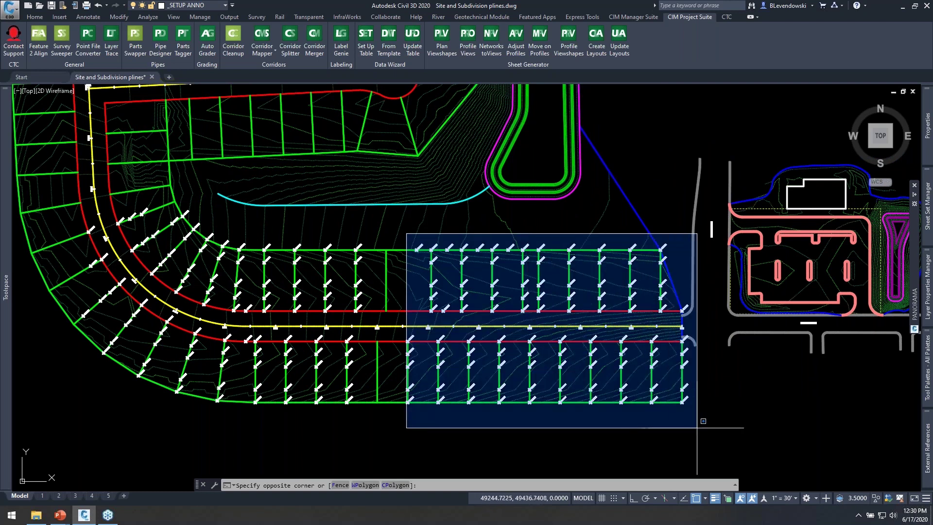
pyautogui.press('Escape')
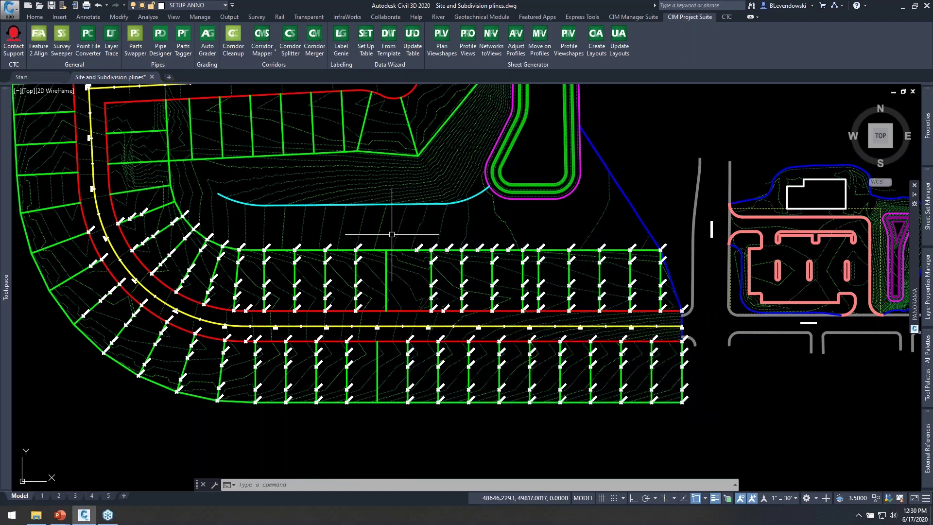
pyautogui.moveTo(393, 232)
pyautogui.mouseDown(button='middle')
pyautogui.moveTo(467, 219)
pyautogui.moveTo(493, 226)
pyautogui.mouseUp(button='middle')
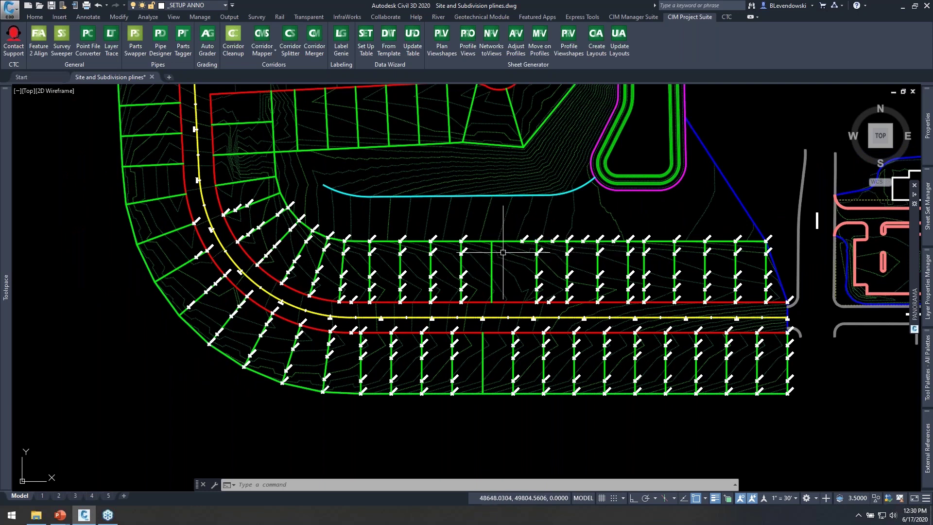
pyautogui.scroll(2, 500, 270)
pyautogui.moveTo(484, 285)
pyautogui.mouseDown(button='middle')
pyautogui.moveTo(427, 274)
pyautogui.moveTo(514, 256)
pyautogui.mouseUp(button='middle')
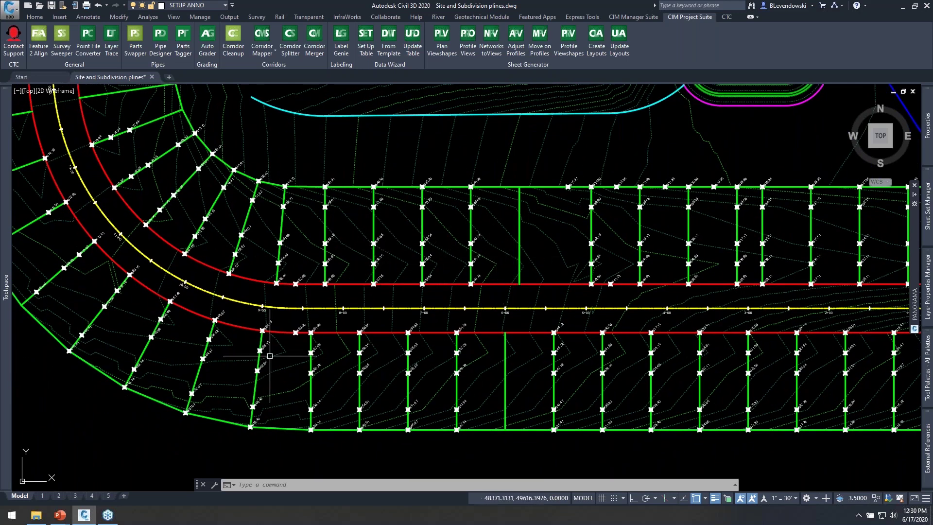
# Step: Review the spot labels along the lot lines on layout 1
pyautogui.click(41, 496)
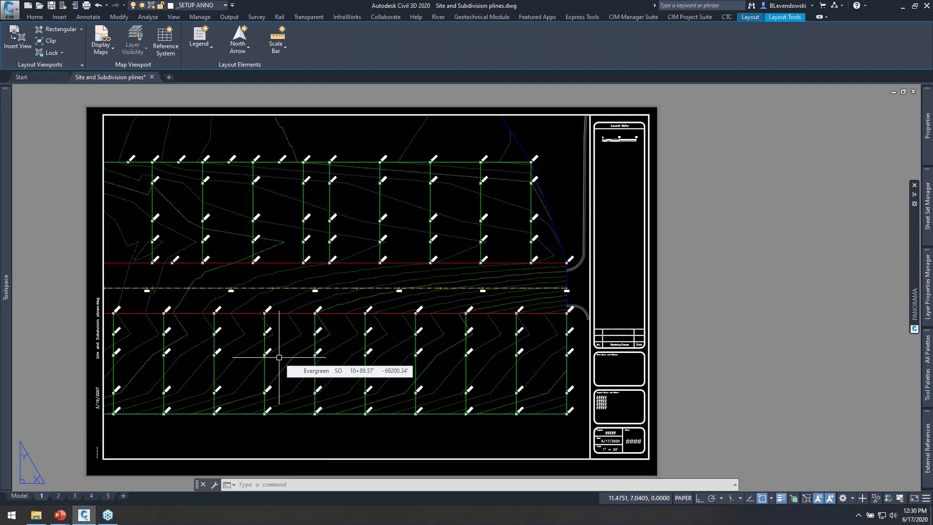
pyautogui.moveTo(273, 333); pyautogui.dragTo(339, 330, button='middle')
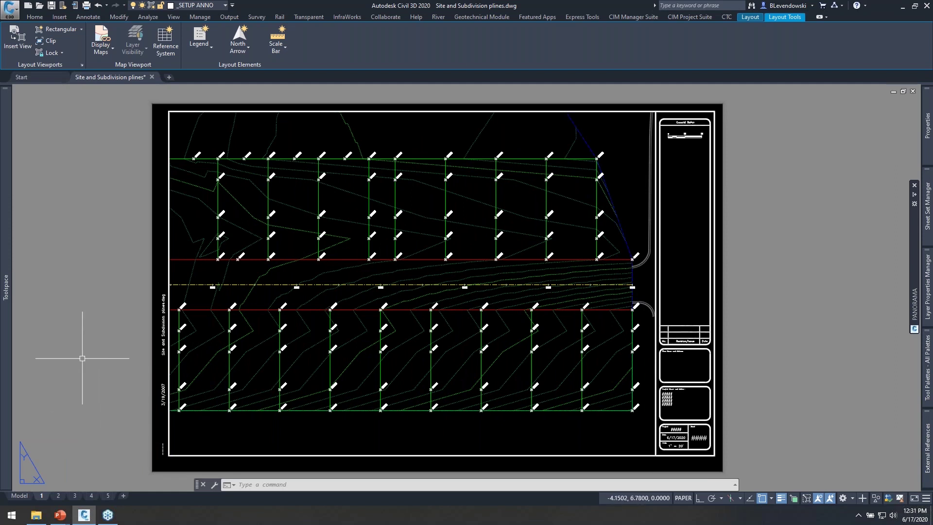
pyautogui.moveTo(109, 291); pyautogui.dragTo(103, 296, button='middle')
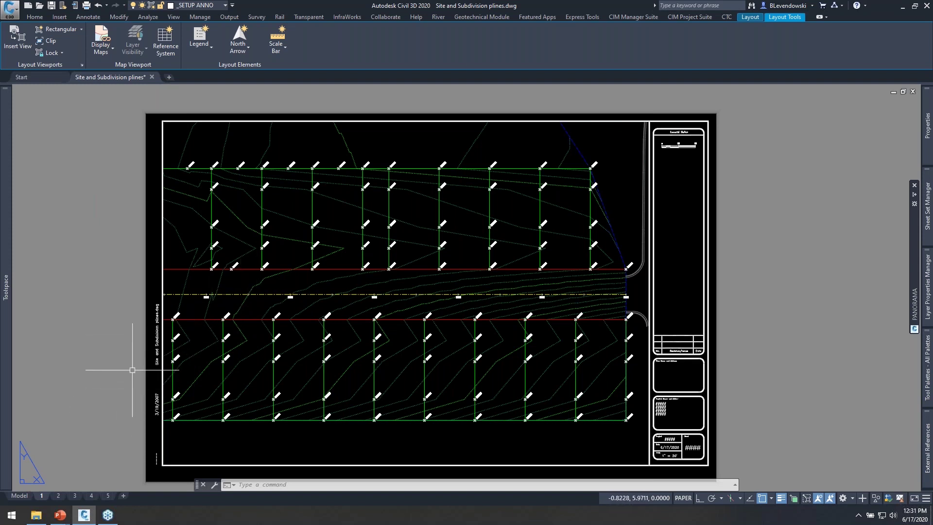
pyautogui.click(35, 17)
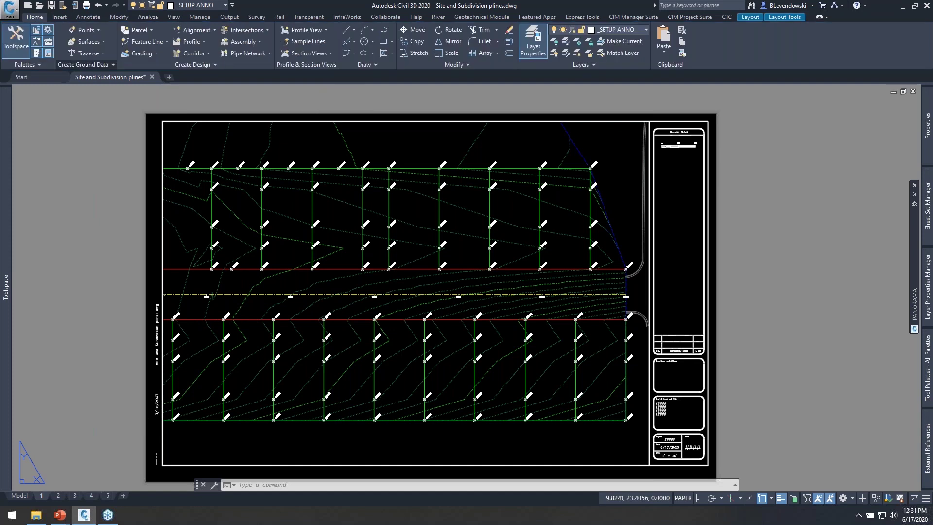
# Step: Inspect the swale feature line above the cul-de-sac lots in model space, leaving it deselected
pyautogui.click(19, 495)
pyautogui.moveTo(627, 215); pyautogui.dragTo(384, 363, button='middle')
pyautogui.moveTo(471, 271); pyautogui.dragTo(546, 272, button='middle')
pyautogui.moveTo(640, 209); pyautogui.dragTo(624, 366, button='middle')
pyautogui.moveTo(642, 268); pyautogui.dragTo(689, 311, button='middle')
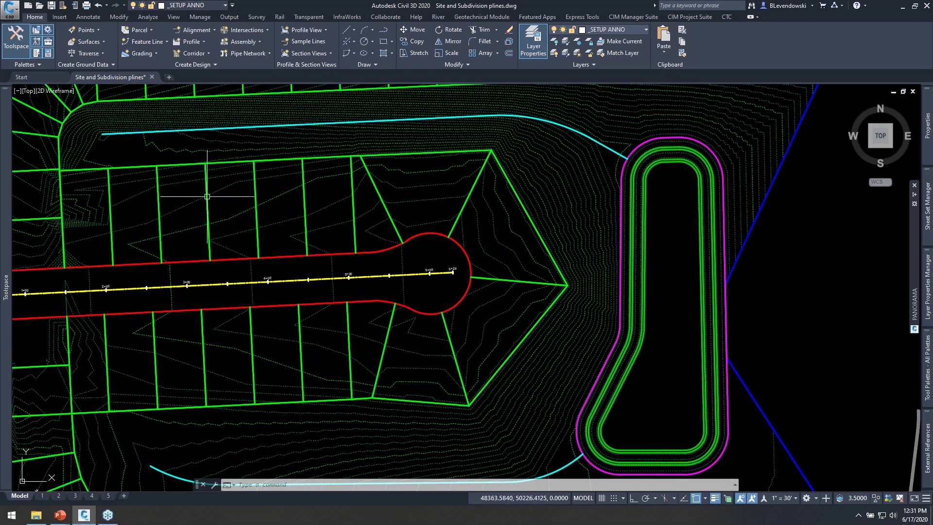
pyautogui.click(593, 161)
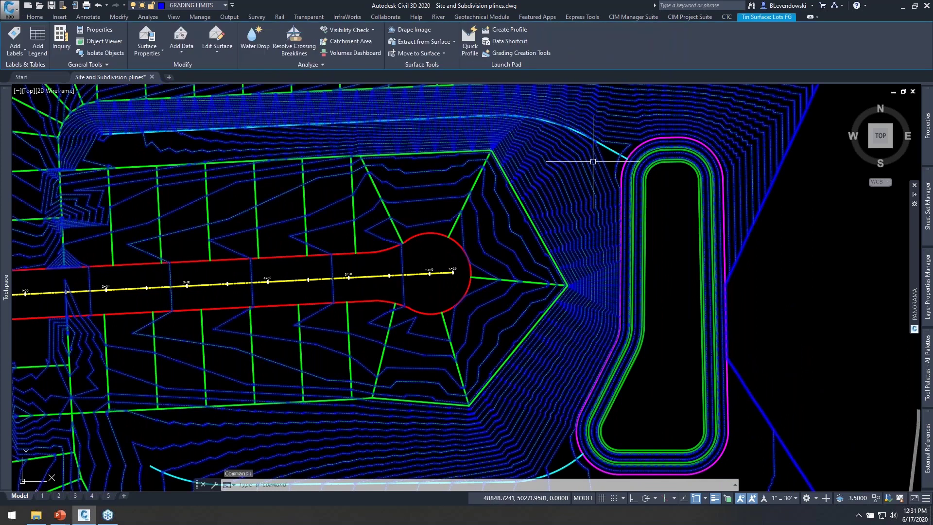
pyautogui.press('Escape')
pyautogui.press('Escape')
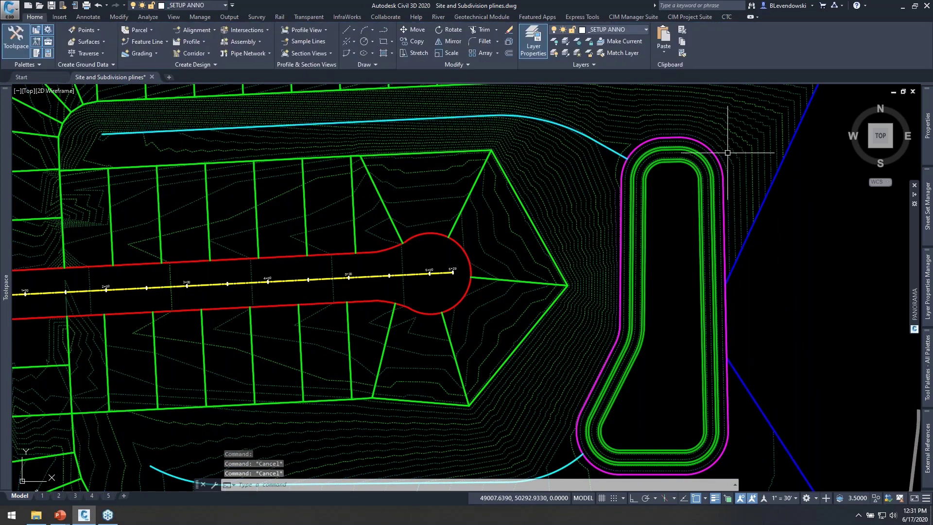
pyautogui.click(603, 143)
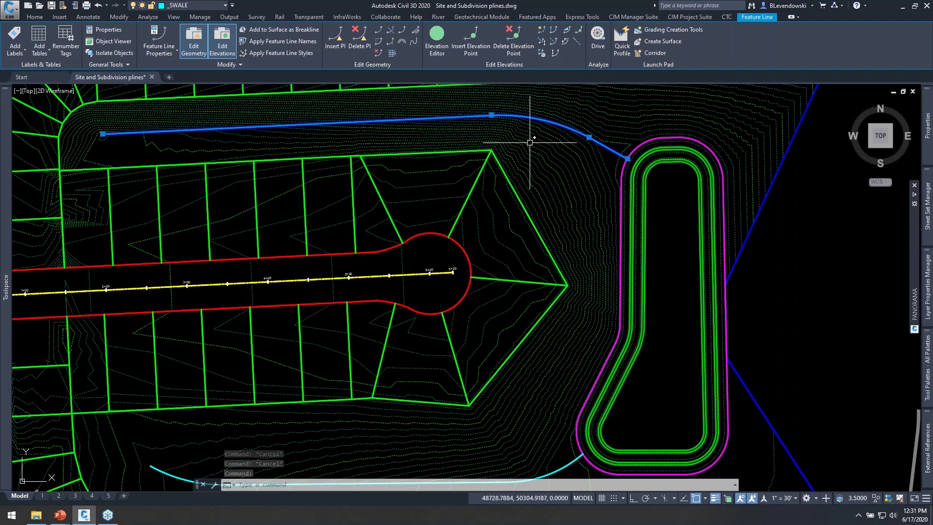
pyautogui.press('Escape')
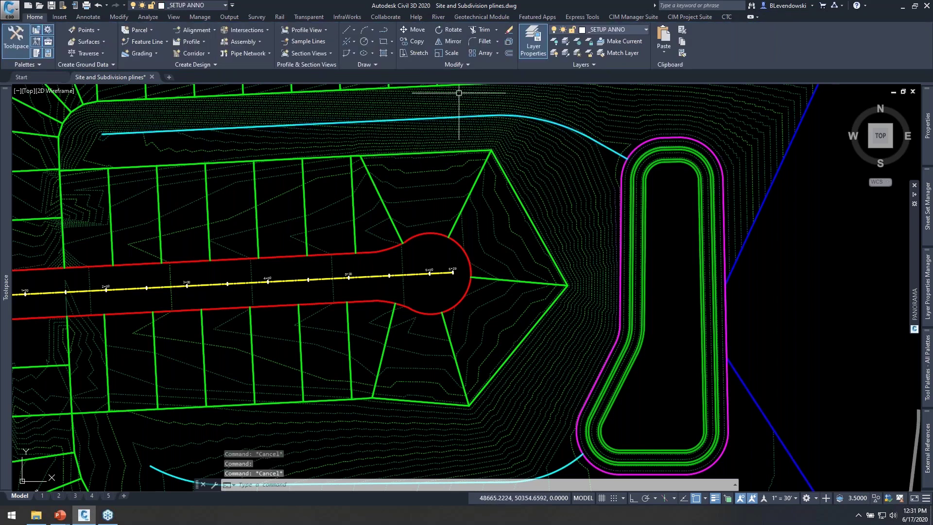
# Step: Open Label Genie and examine the filter criteria for the Feature Lines anchor object, dismissing the filter without changes
pyautogui.click(690, 17)
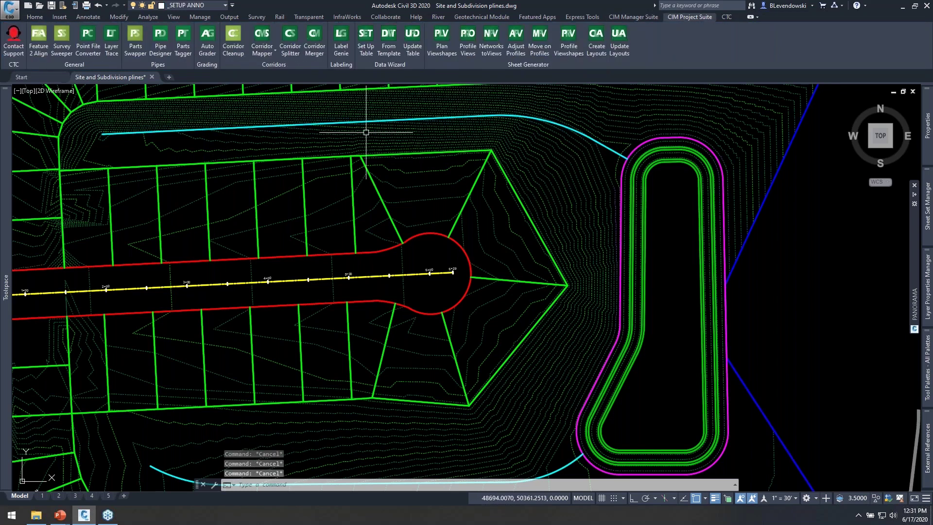
pyautogui.click(341, 41)
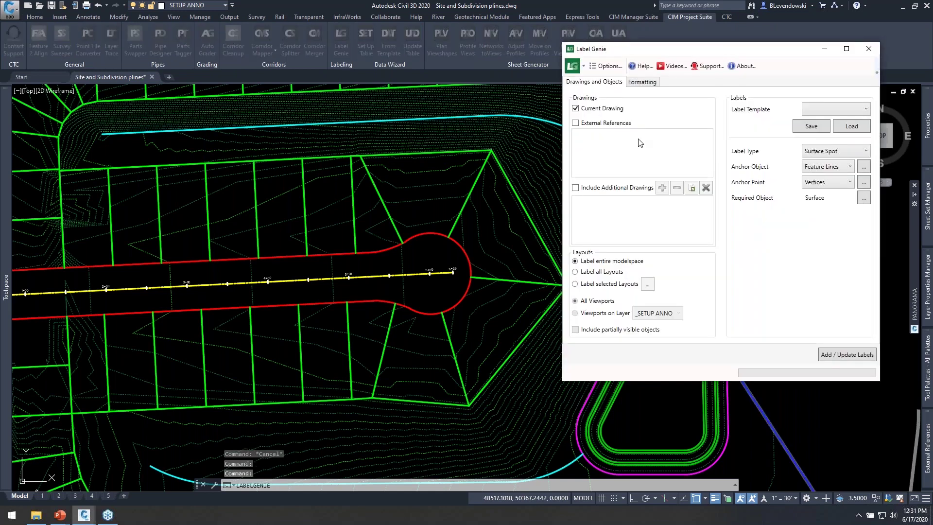
pyautogui.click(863, 167)
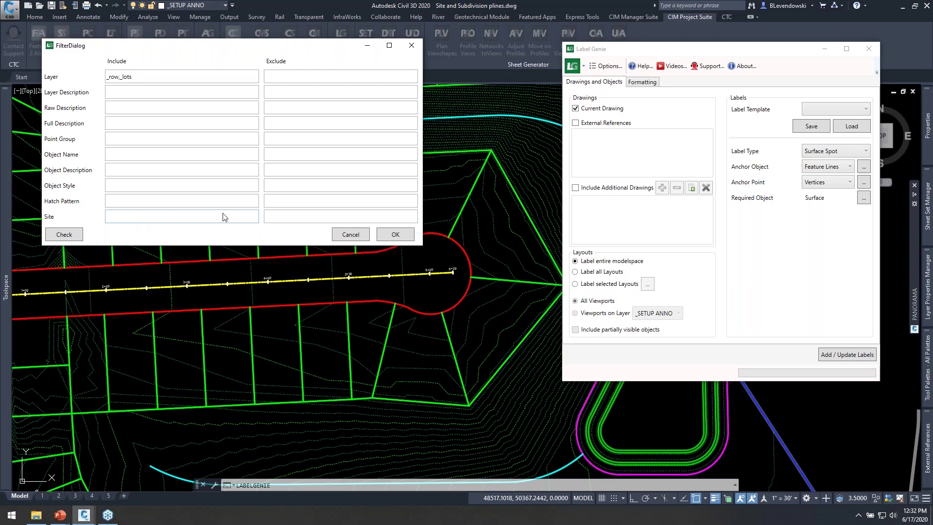
pyautogui.click(350, 234)
pyautogui.moveTo(780, 50); pyautogui.dragTo(702, 96)
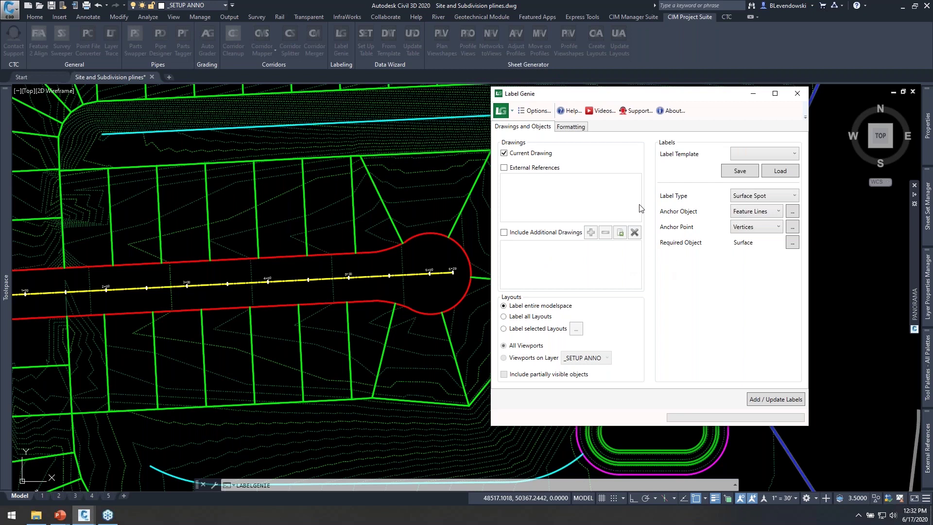
# Step: Review Label Genie's label types and the feature line Color and Name data fields available as label contents, and close Label Genie
pyautogui.click(767, 197)
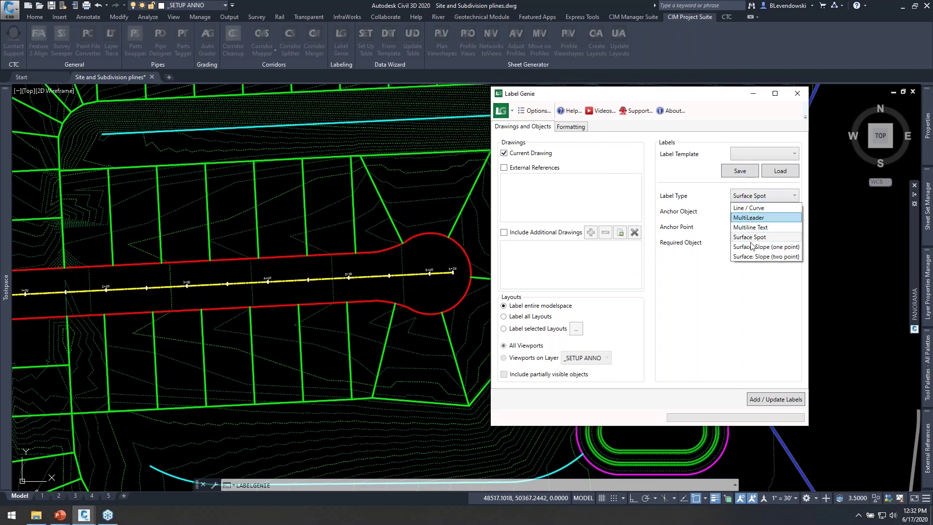
pyautogui.click(696, 248)
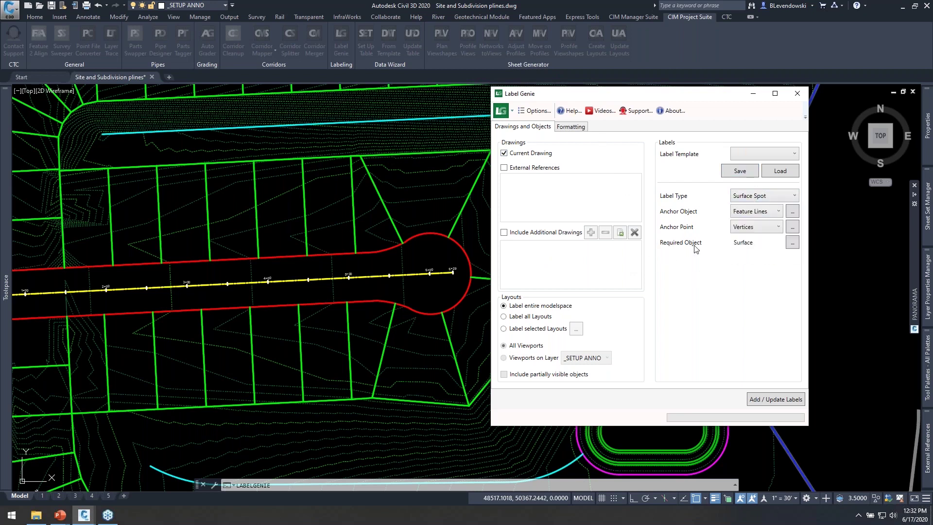
pyautogui.click(570, 127)
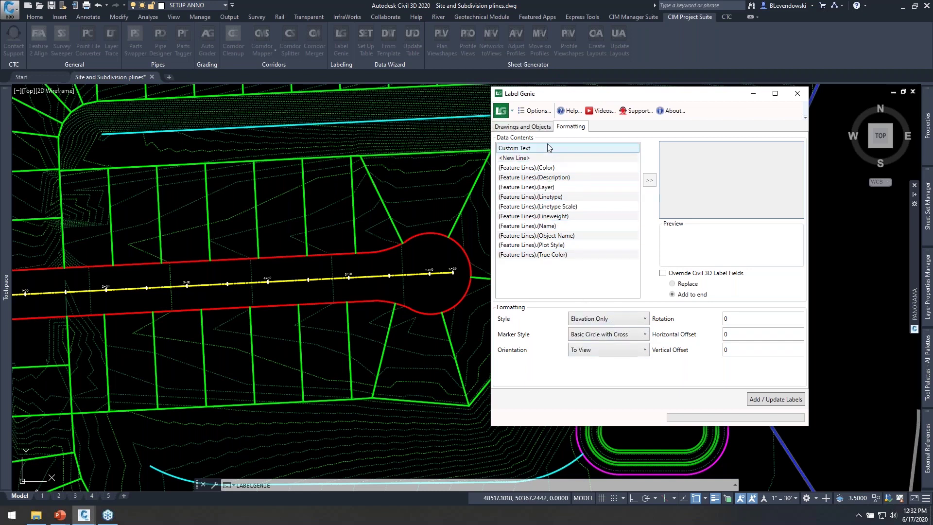
pyautogui.click(536, 168)
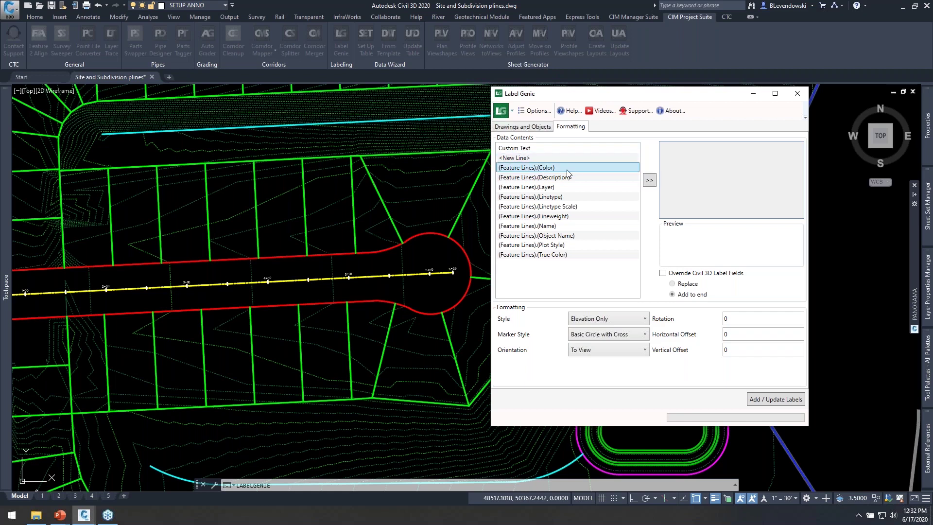
pyautogui.click(534, 226)
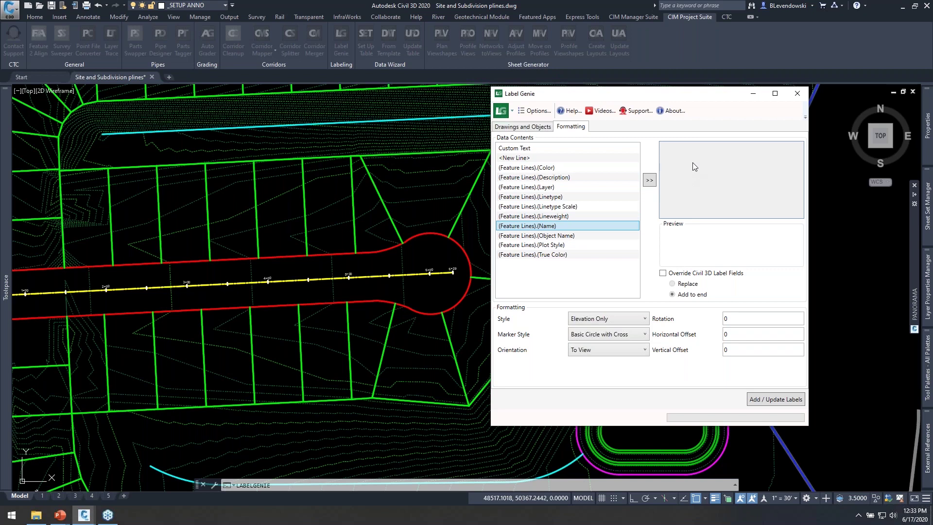
pyautogui.moveTo(708, 96); pyautogui.dragTo(561, 110)
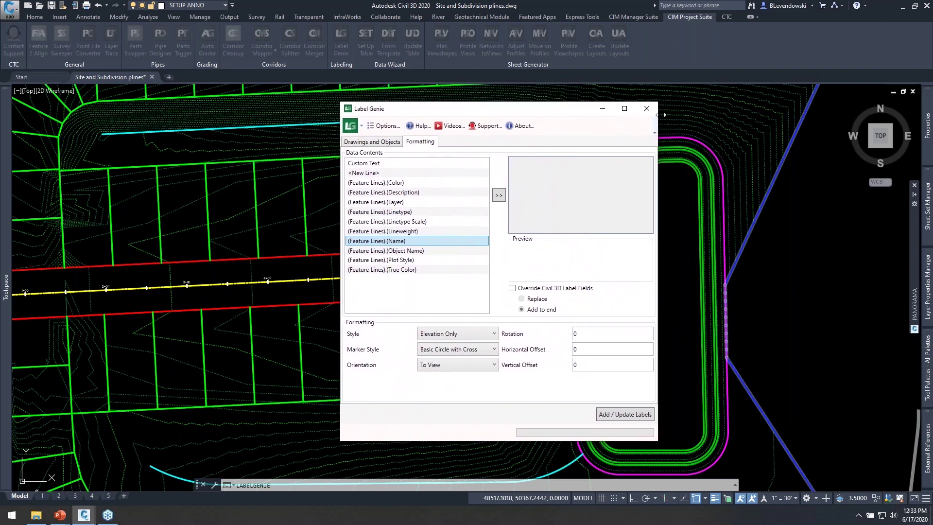
pyautogui.click(647, 109)
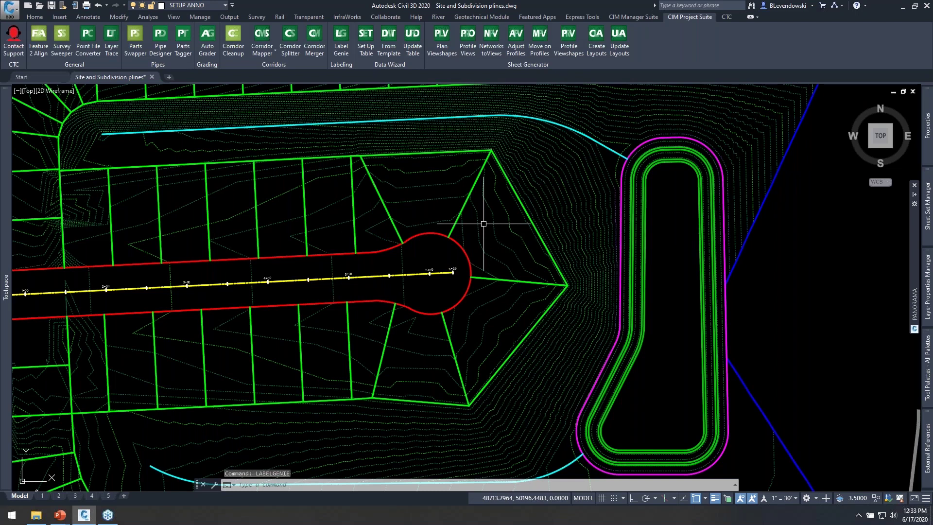
# Step: Switch to the PowerPoint slide show and advance to the "How do I get it?" slide, showing its "Releasing soon" bullet
pyautogui.hotkey('alt', 'Tab')
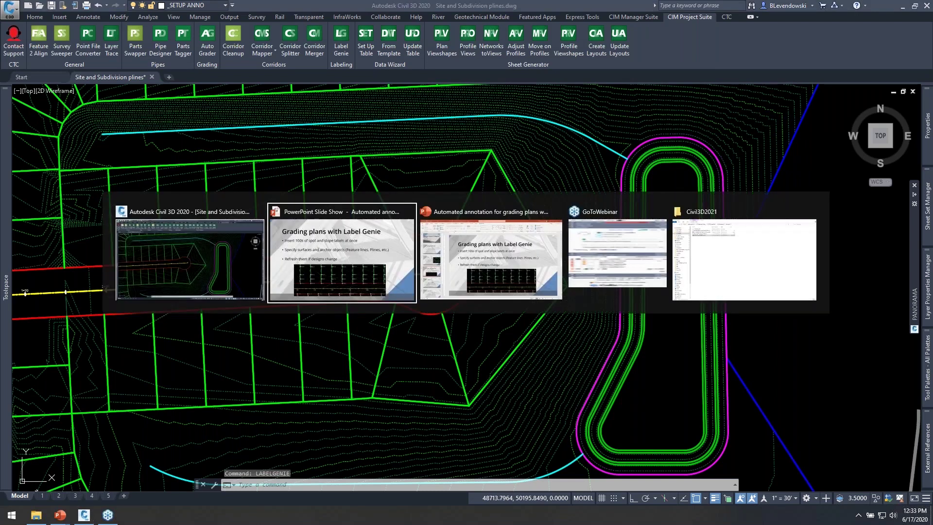
pyautogui.click(348, 248)
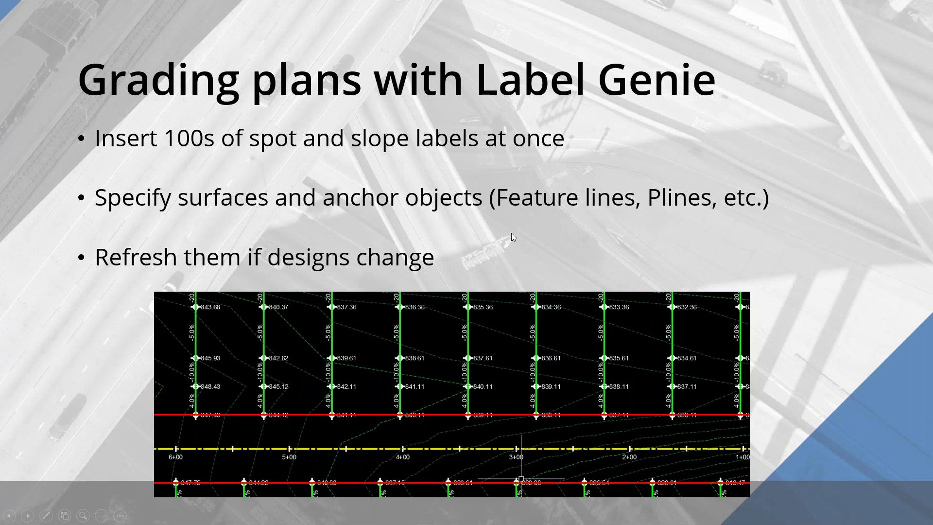
pyautogui.press('Right')
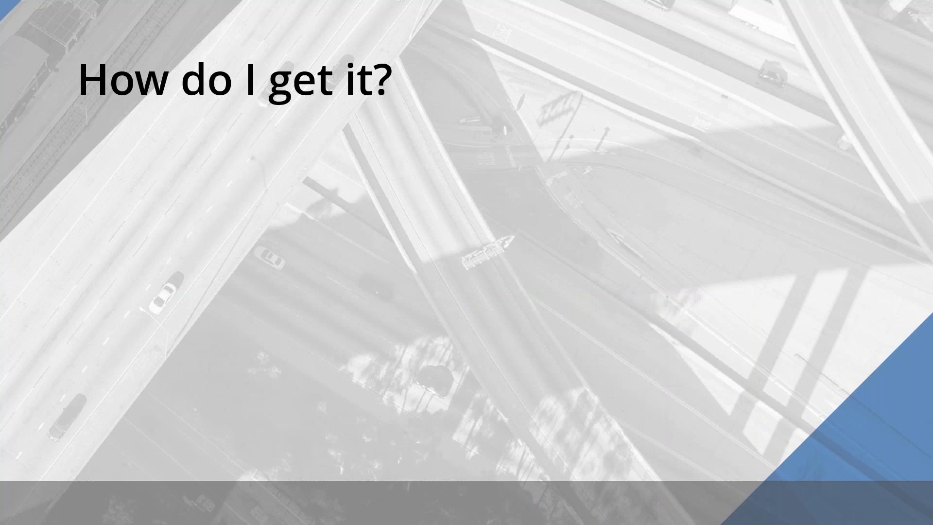
pyautogui.press('Right')
pyautogui.press('Right')
pyautogui.press('Left')
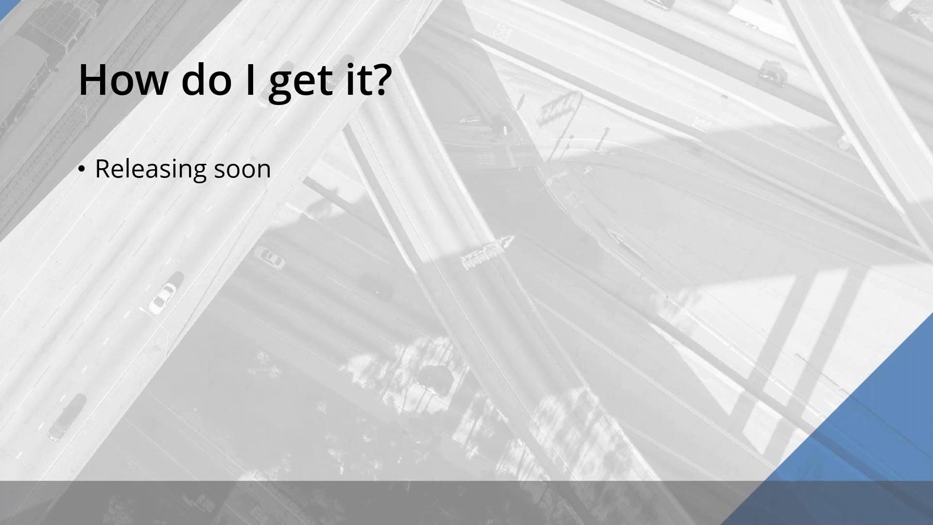